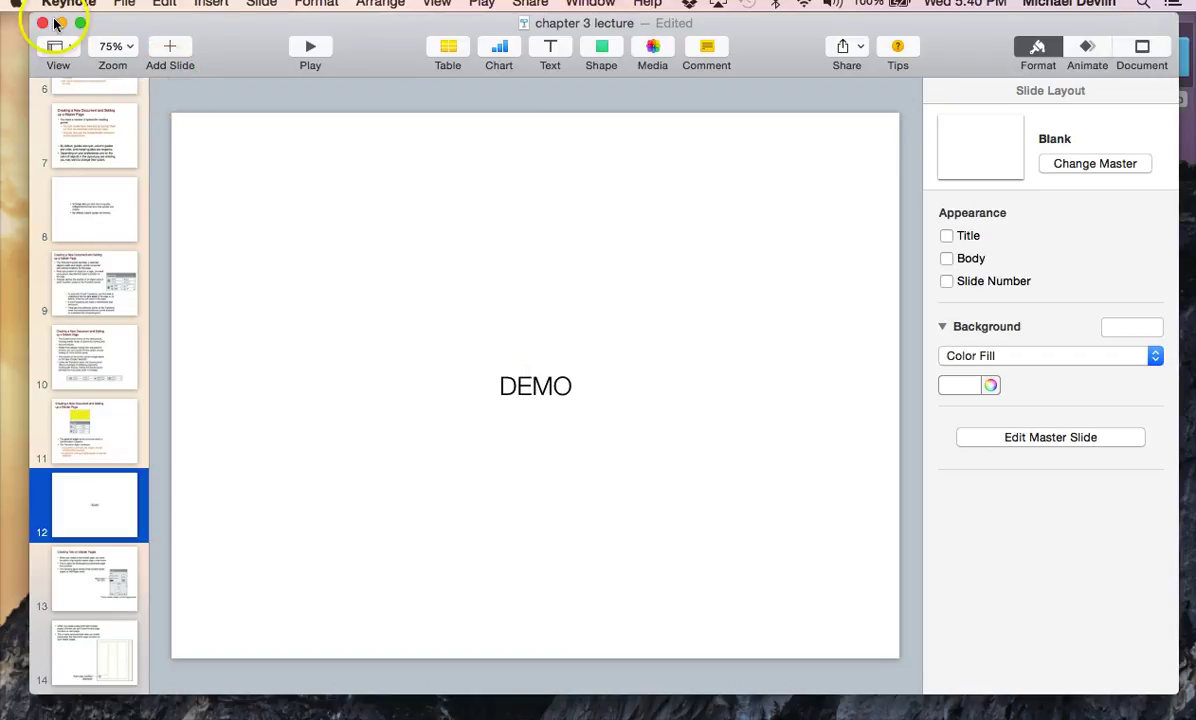
- Minimize the lecture slides, switch to InDesign, and clear away the floating Character, Character Styles and CC Libraries panels
left_click(61, 22)
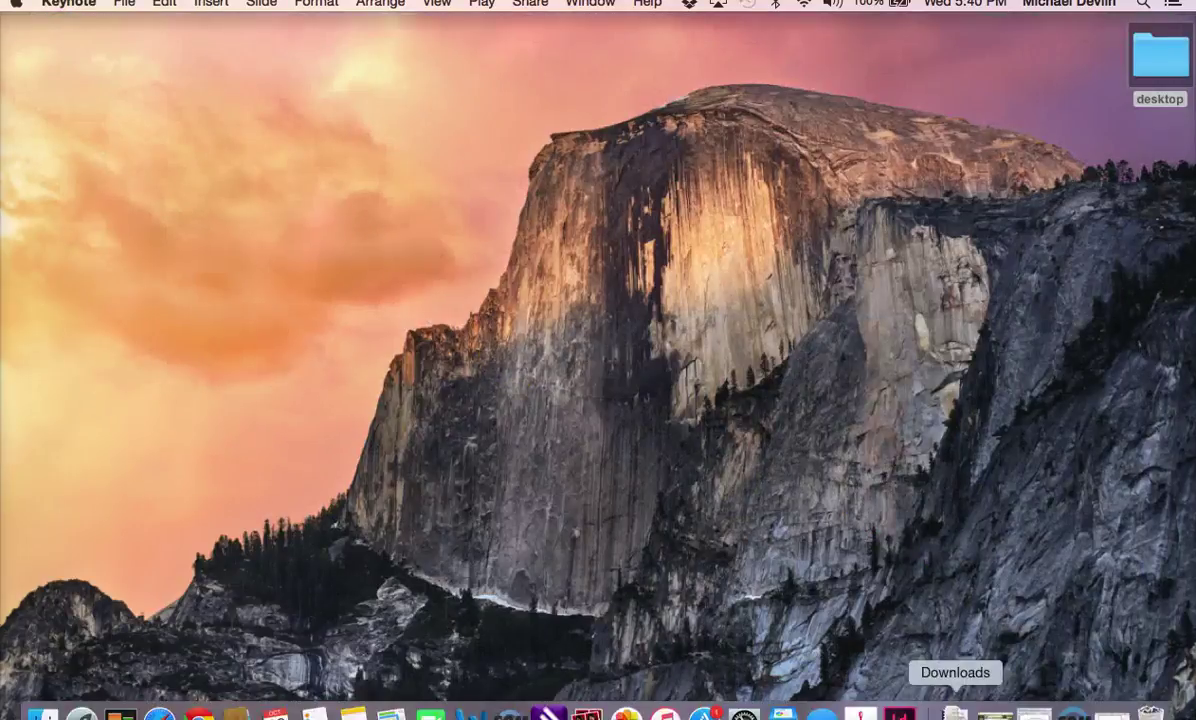
left_click(881, 708)
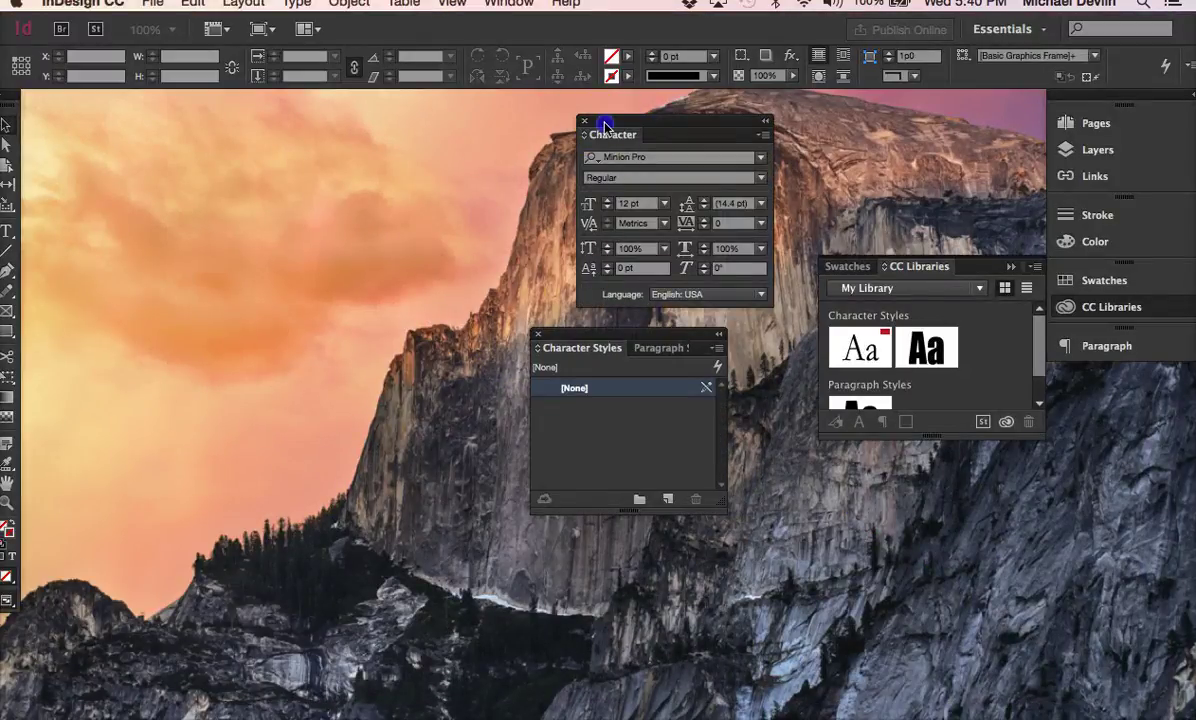
left_click_drag(588, 125, 1045, 373)
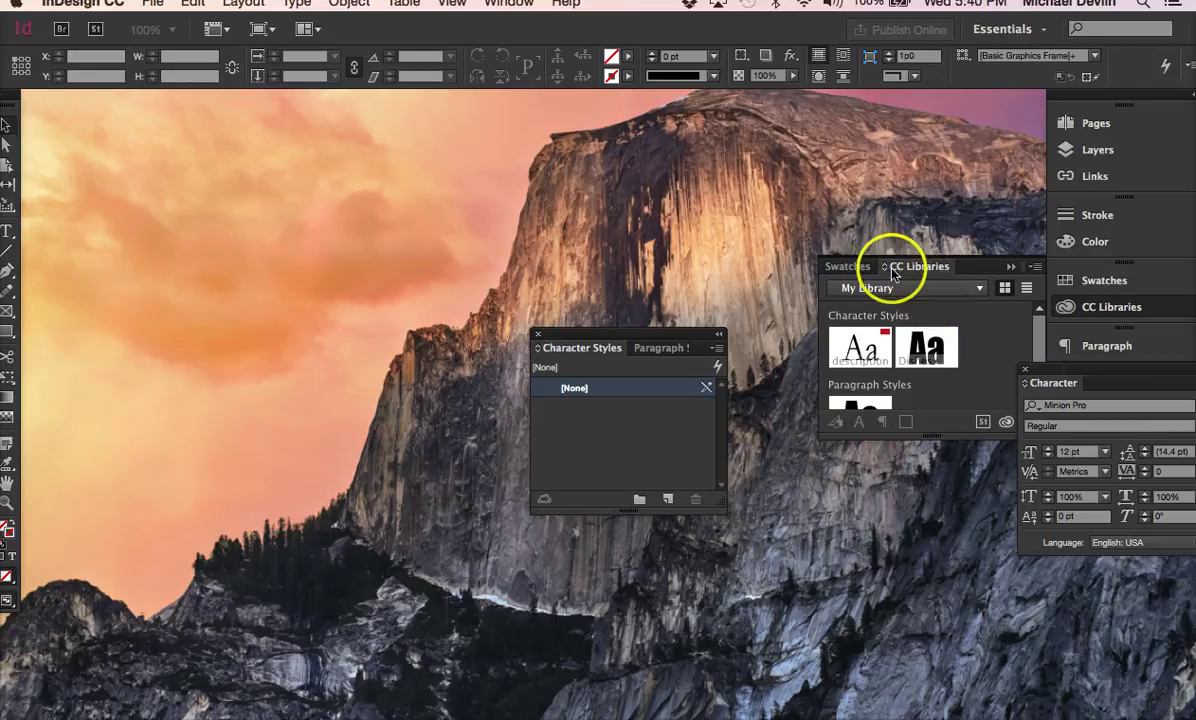
left_click(1010, 271)
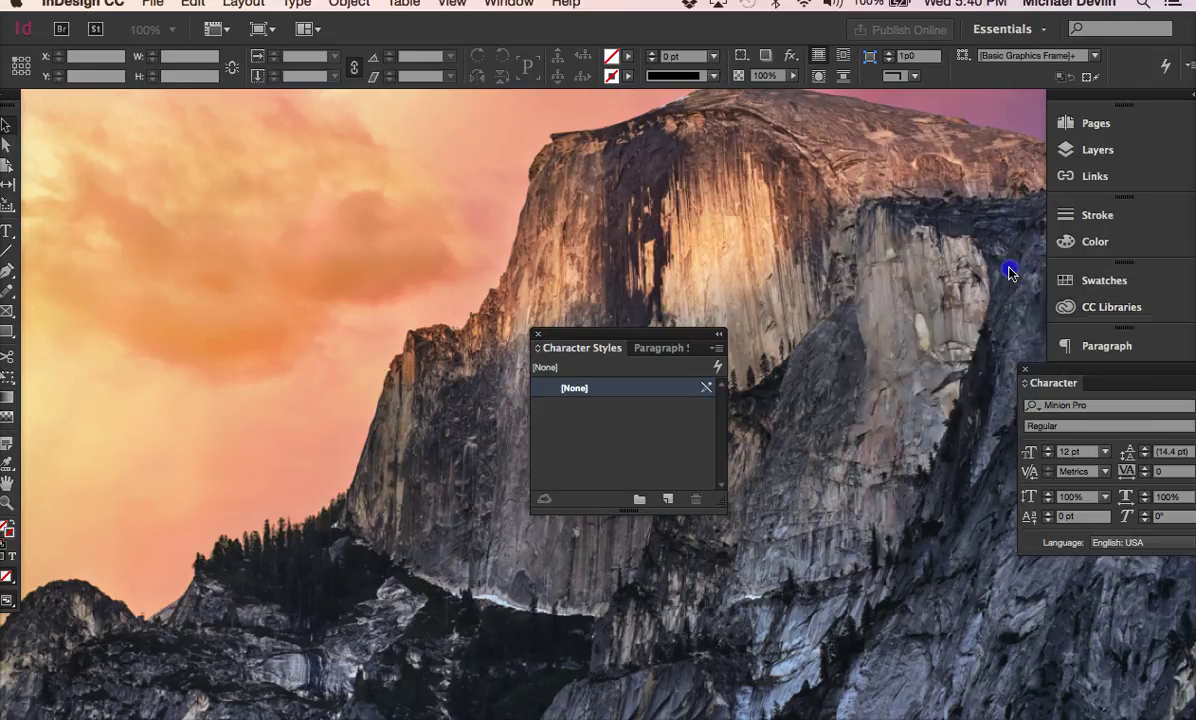
left_click(537, 334)
left_click(1025, 370)
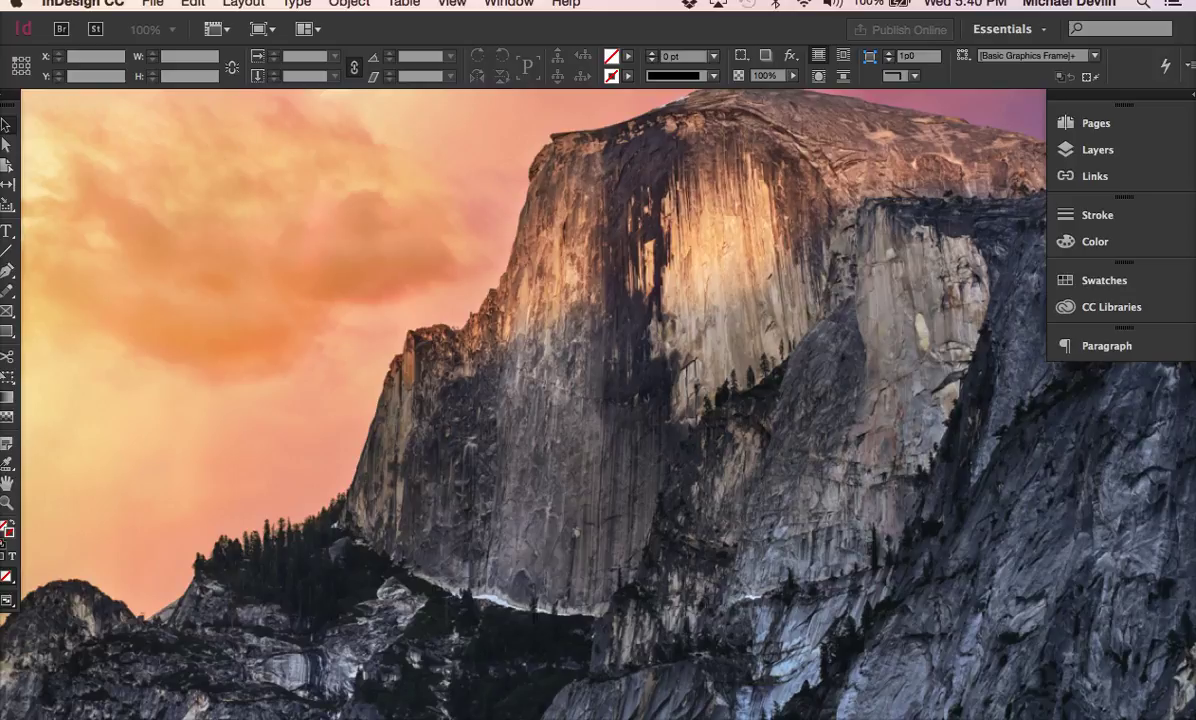
left_click(152, 4)
mouse_move(157, 26)
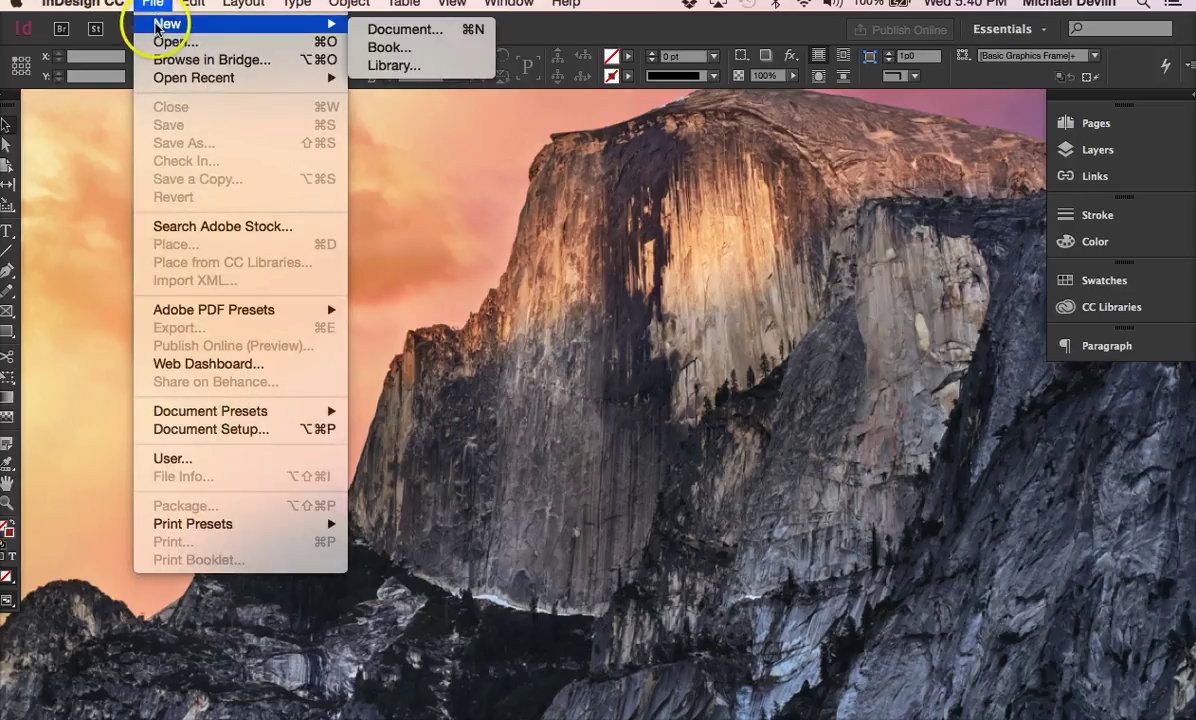
left_click(406, 33)
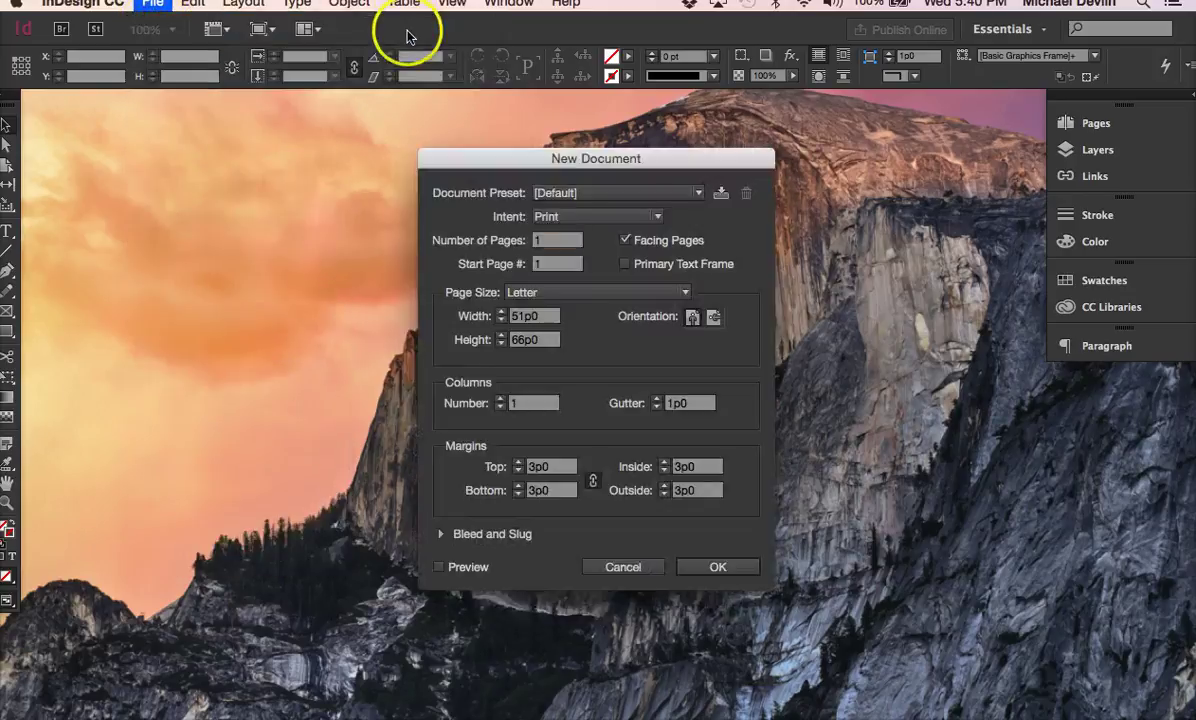
left_click(675, 194)
left_click(666, 234)
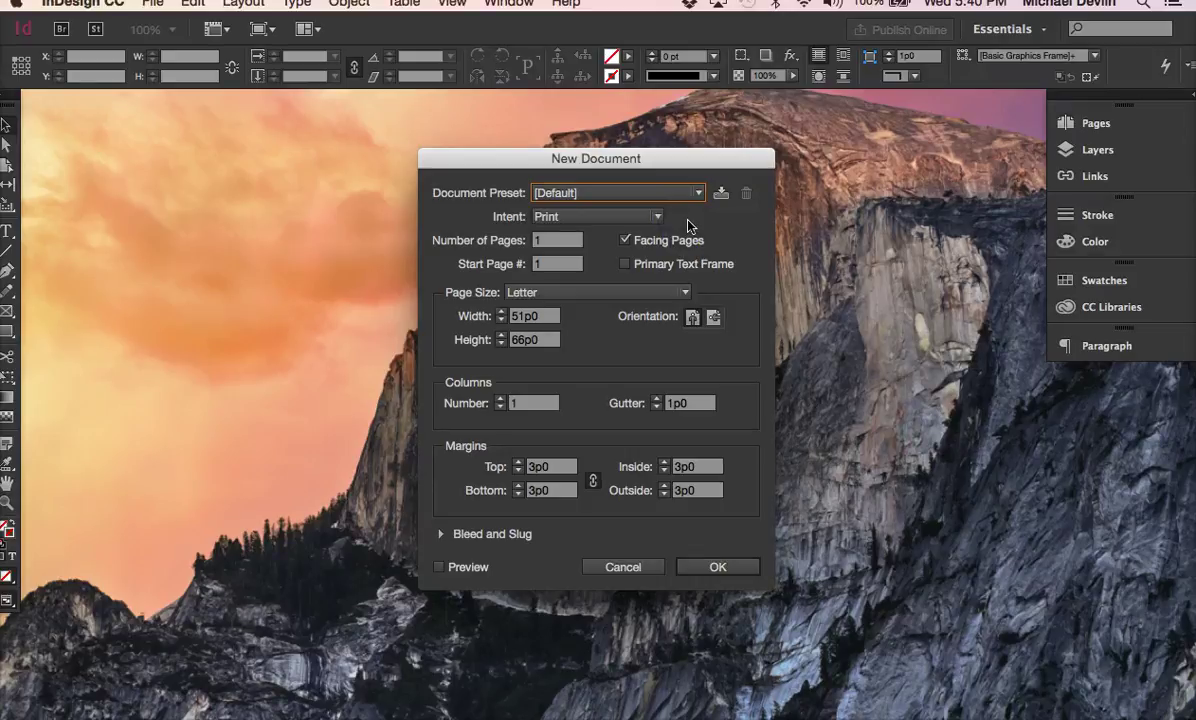
left_click(689, 193)
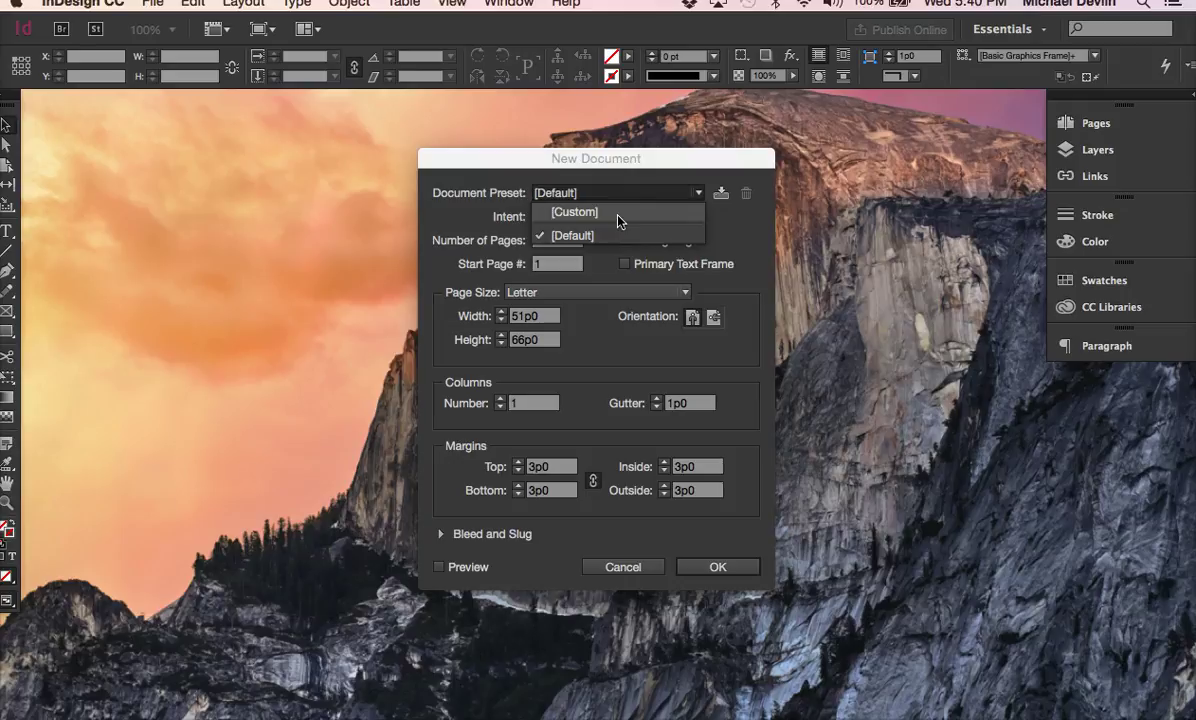
left_click(543, 230)
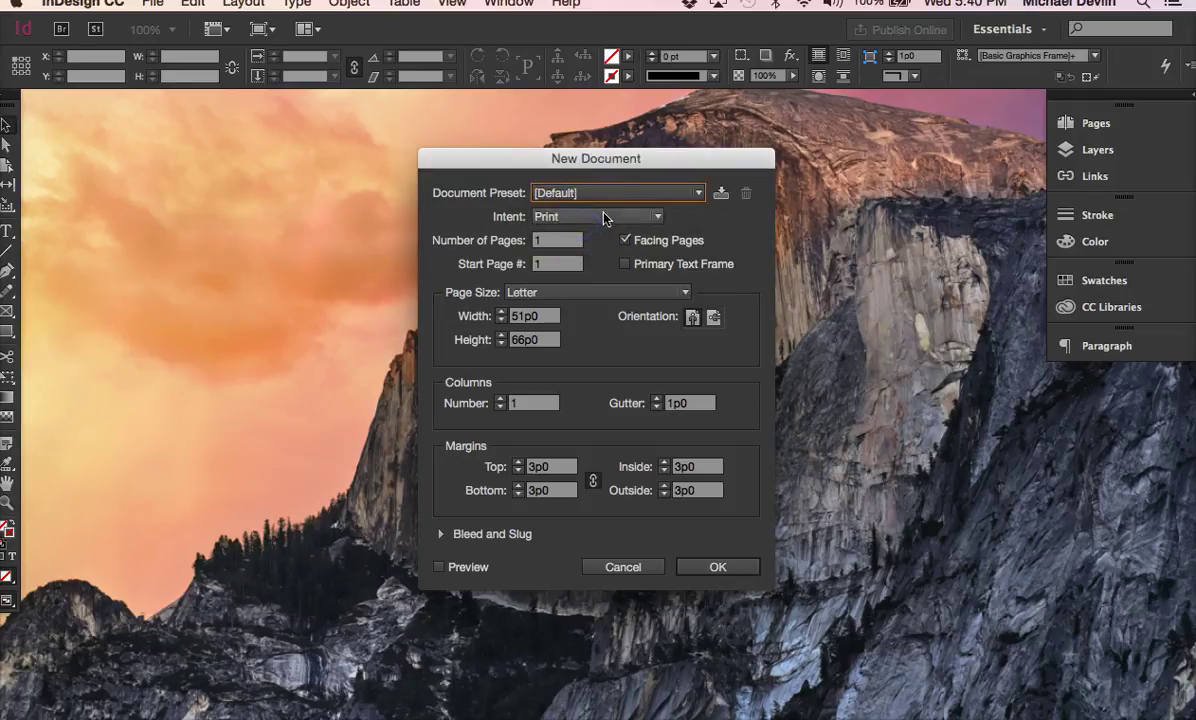
left_click(603, 217)
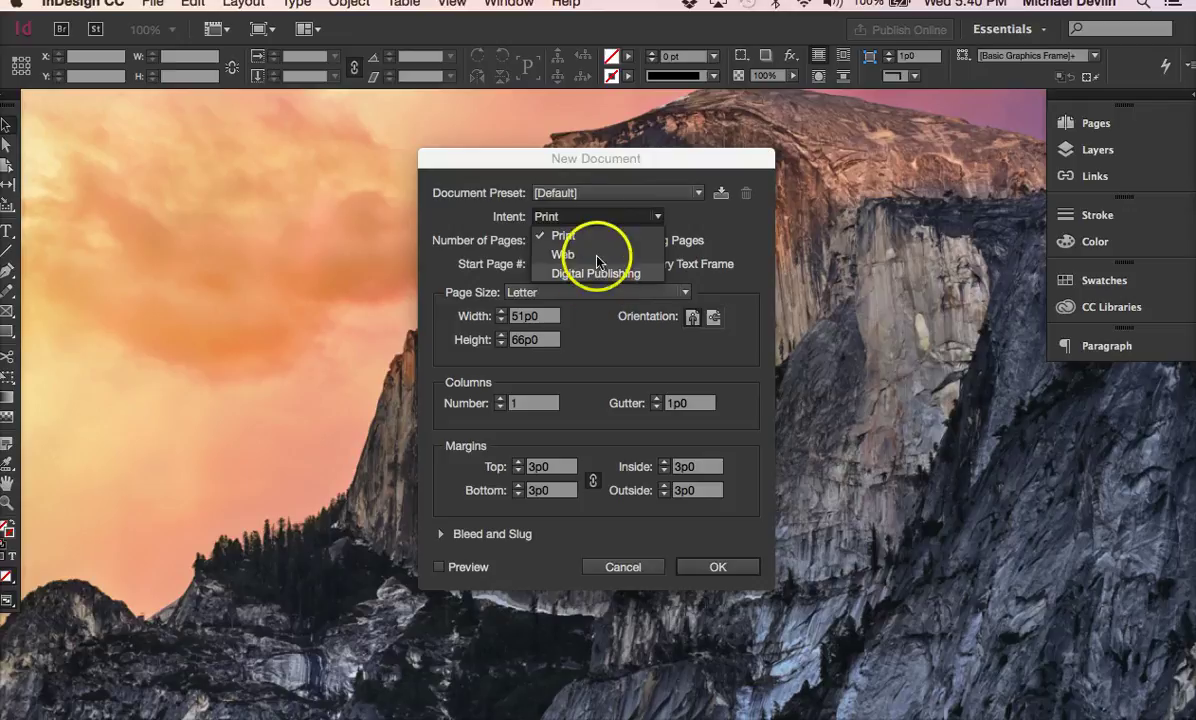
left_click(590, 240)
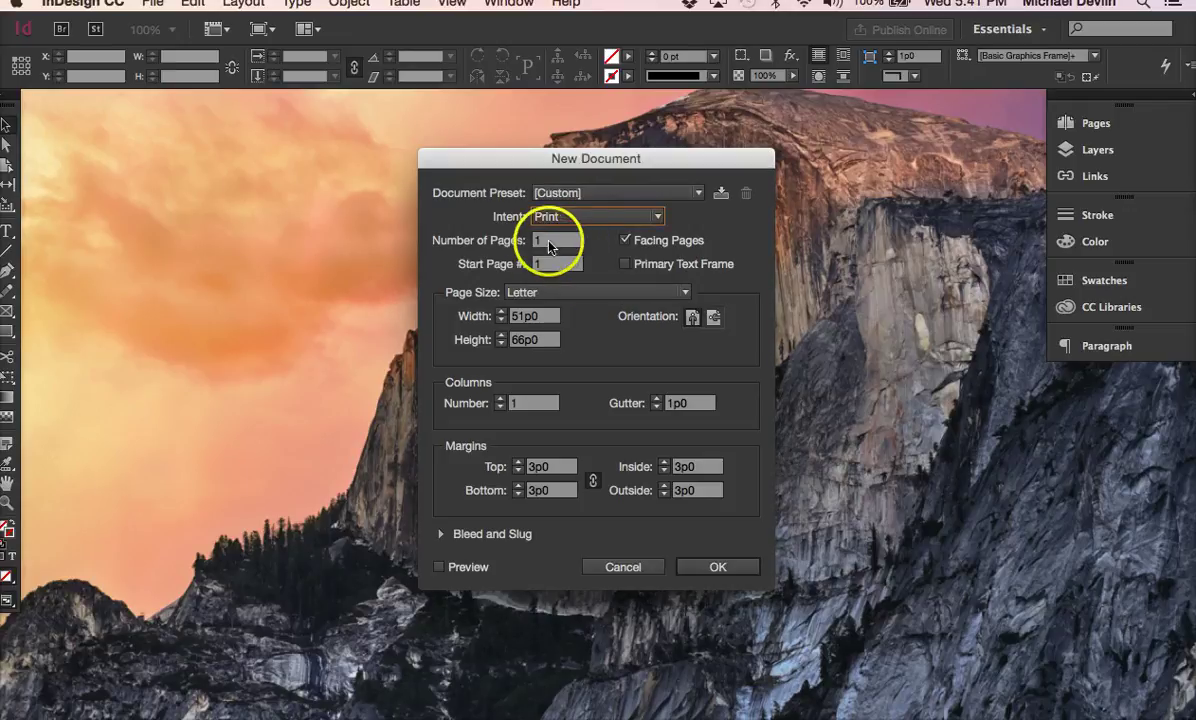
left_click(513, 244)
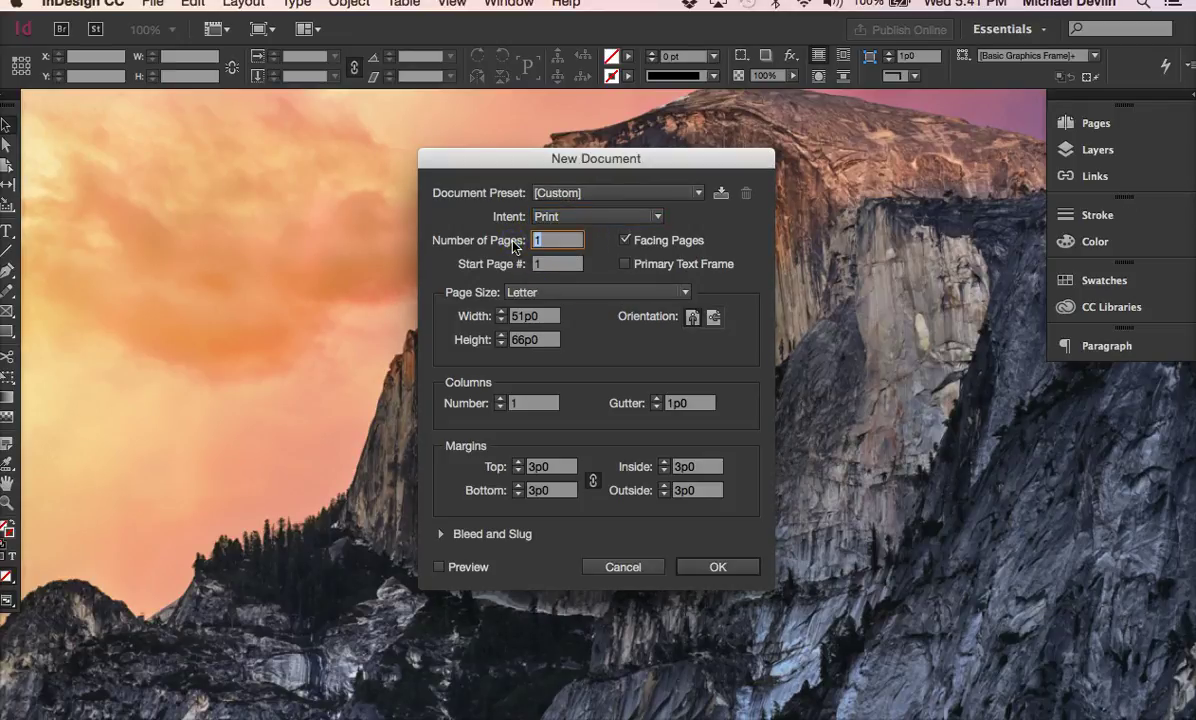
type("10")
left_click(555, 265)
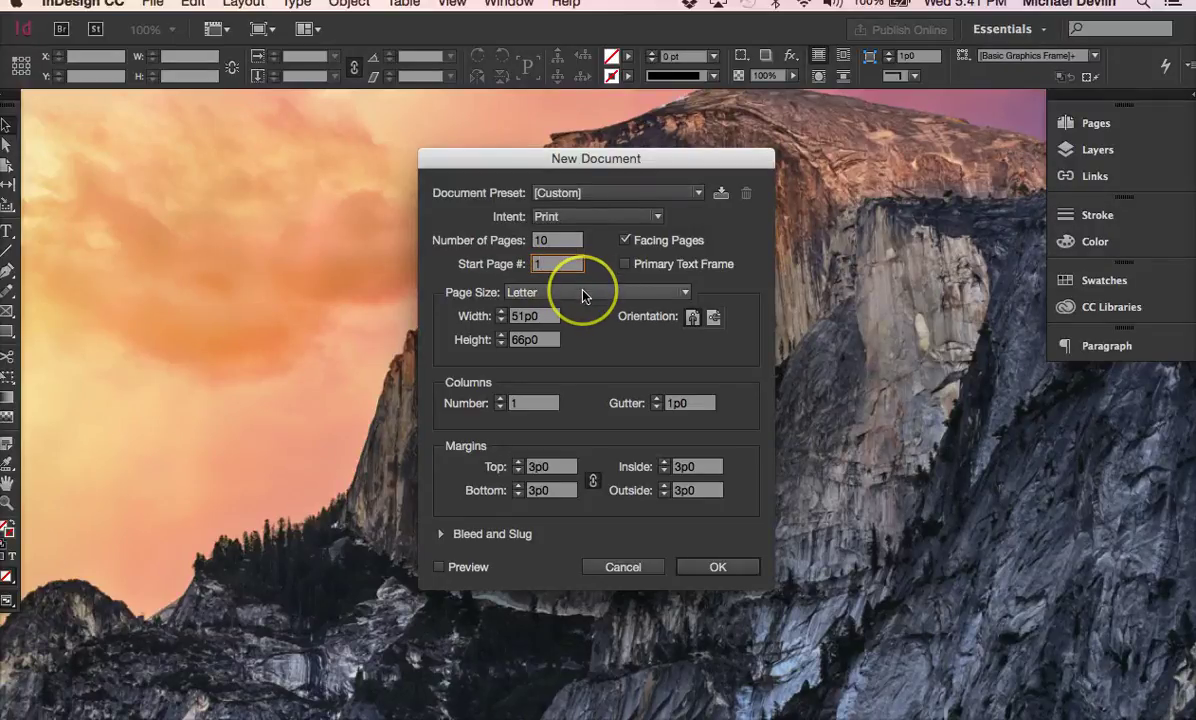
left_click(584, 293)
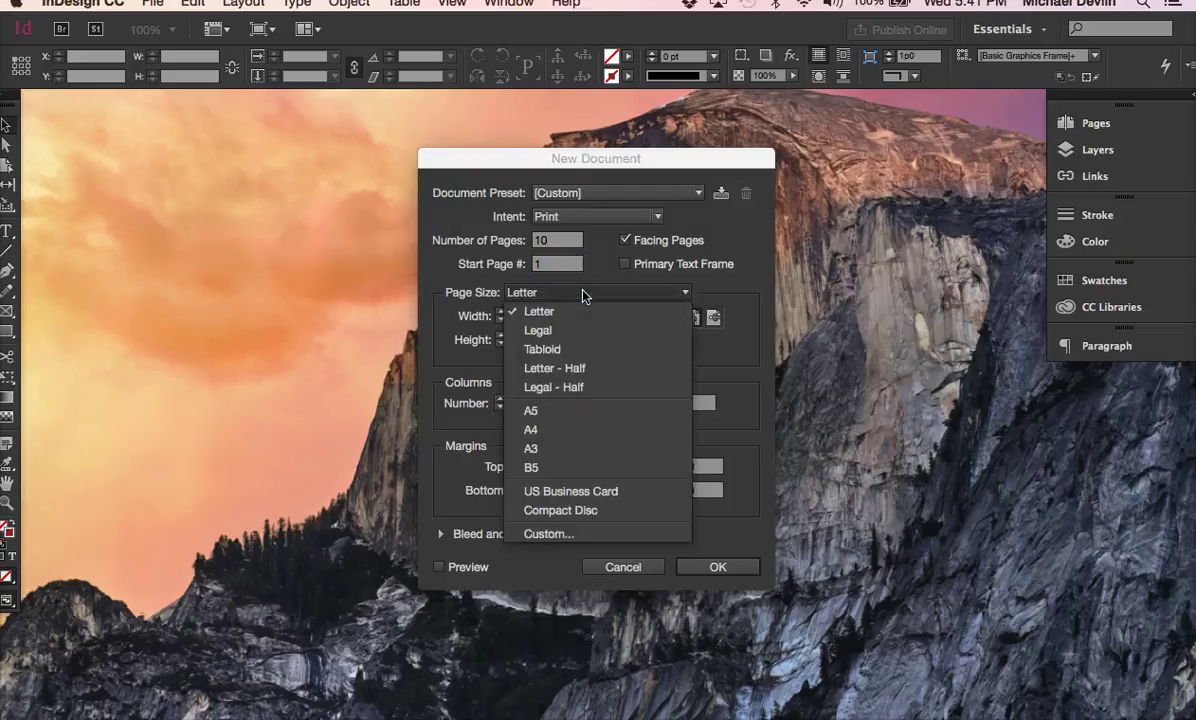
left_click(584, 293)
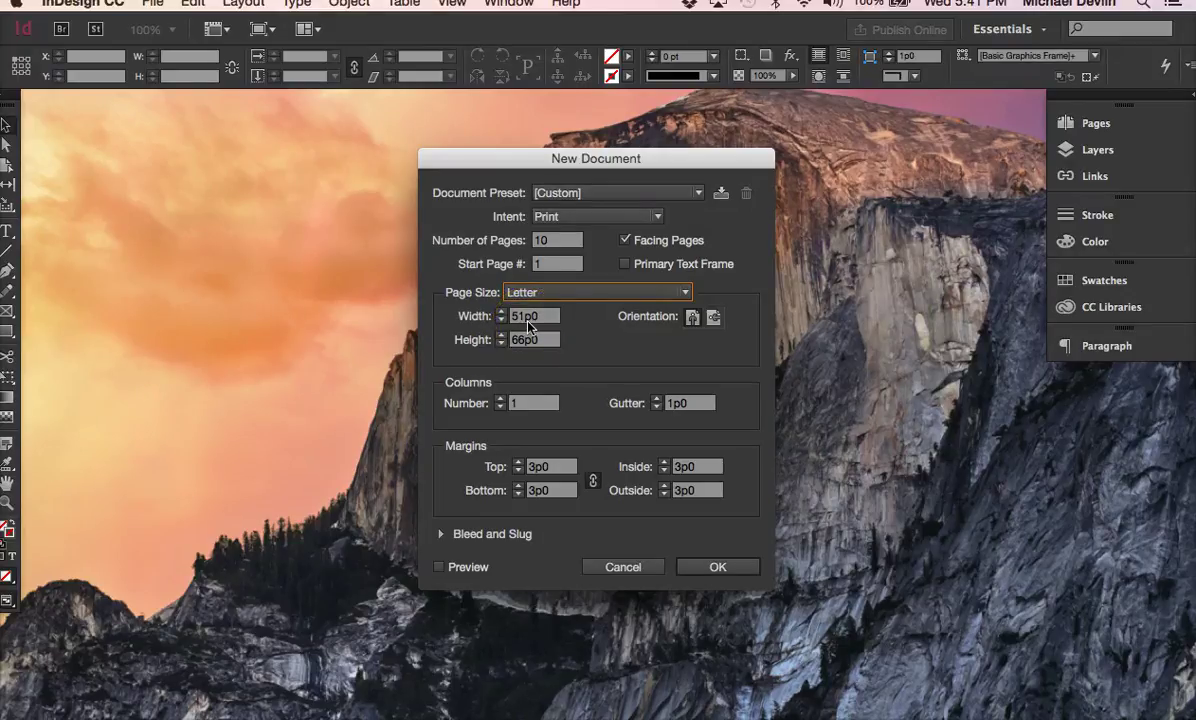
left_click(85, 8)
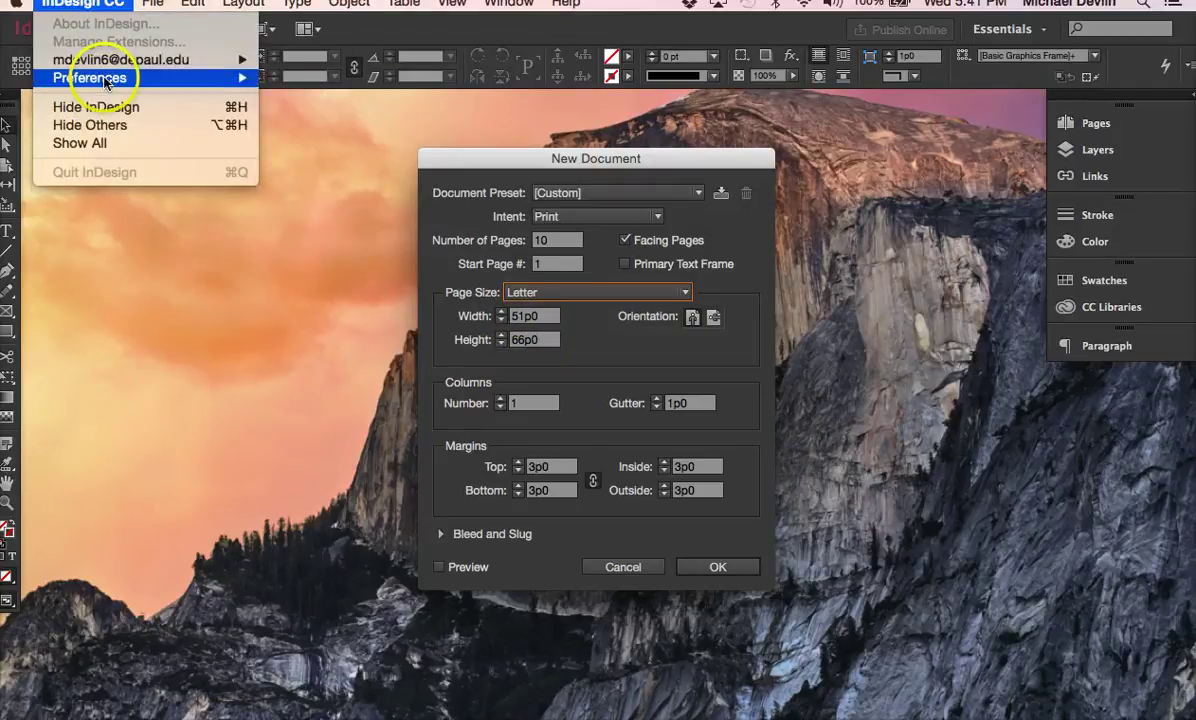
mouse_move(96, 76)
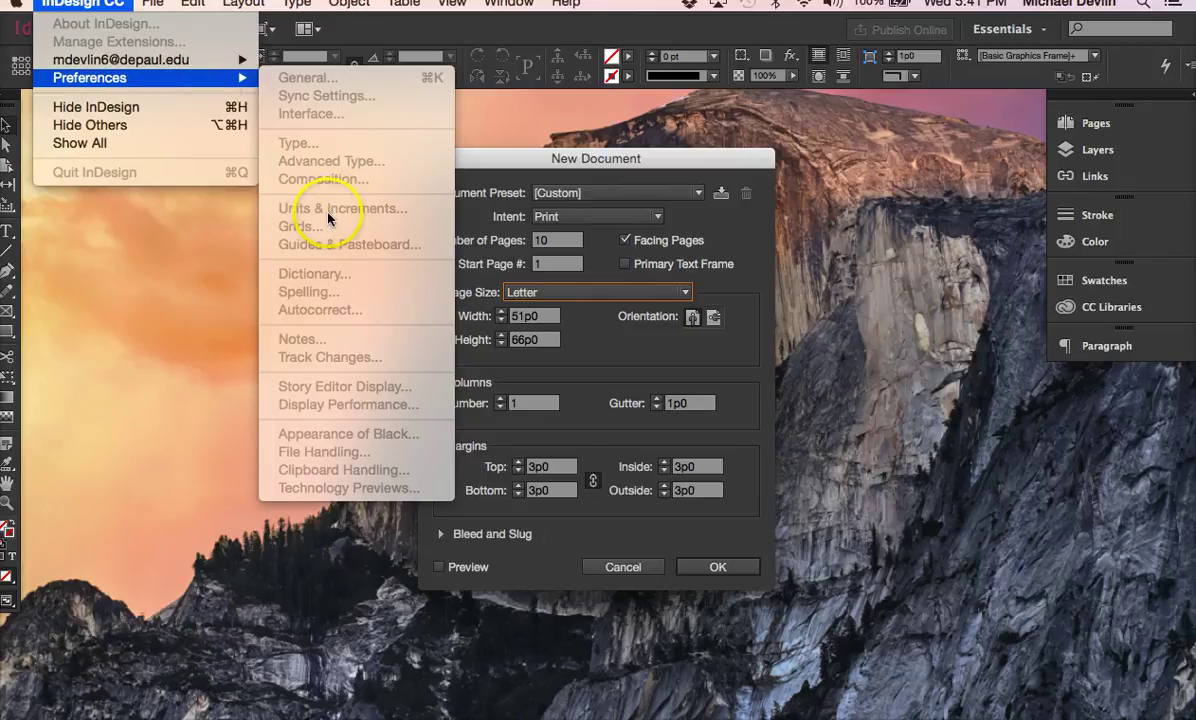
left_click(232, 222)
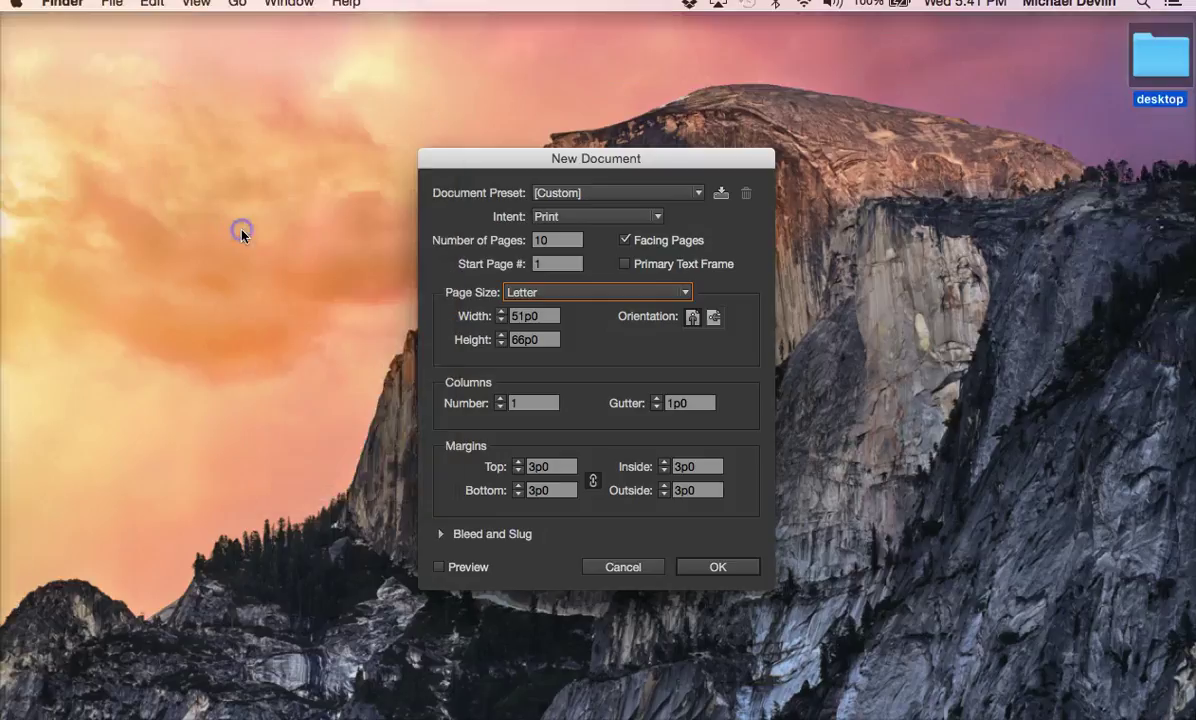
left_click(613, 567)
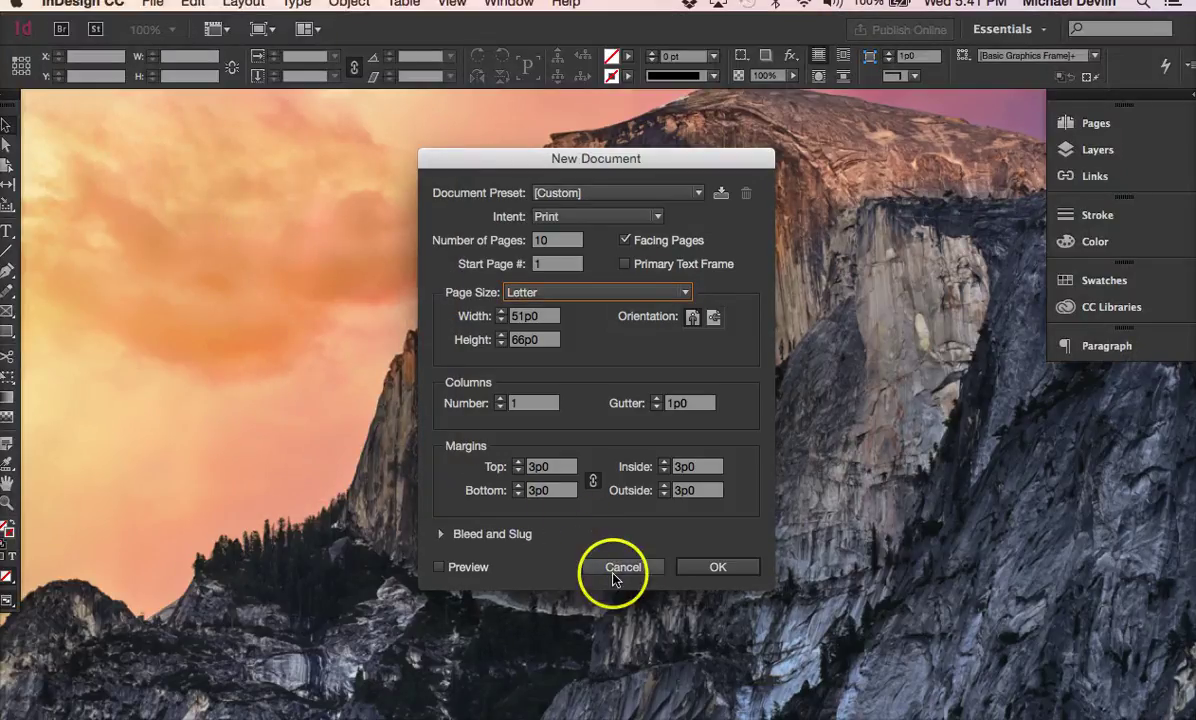
left_click(614, 570)
- Set the horizontal and vertical ruler units to Inches in the preferences, keeping Points for strokes and Spread as the origin
left_click(105, 6)
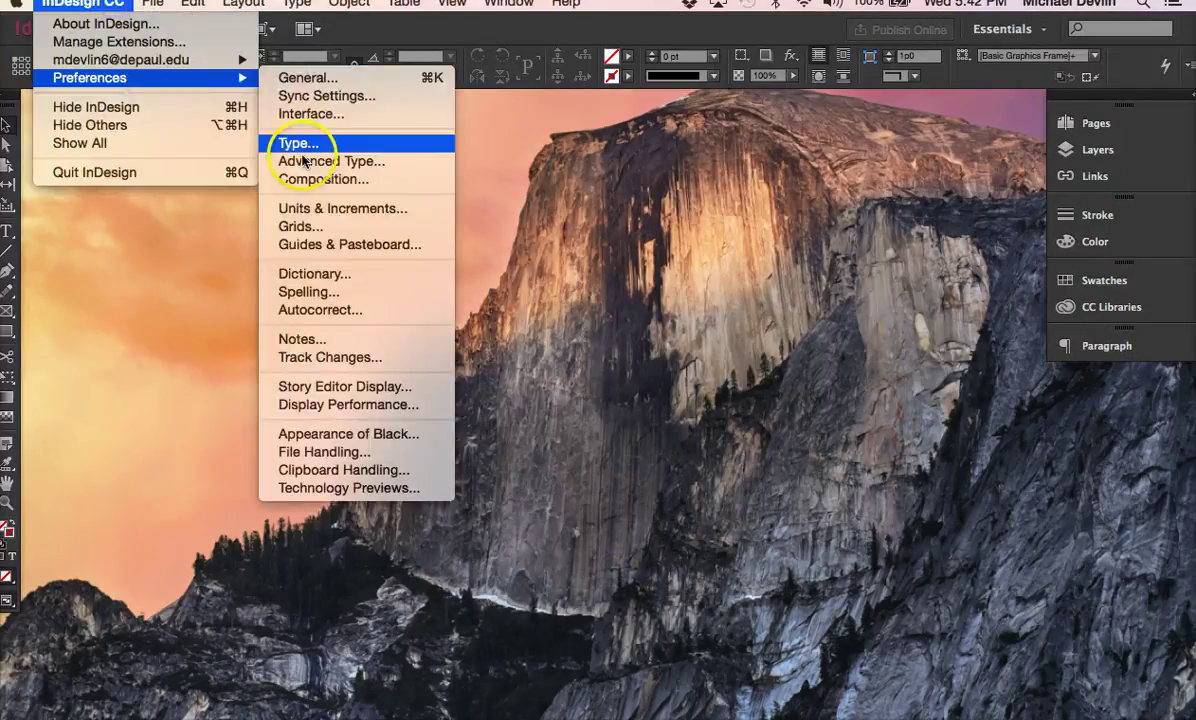
left_click(300, 208)
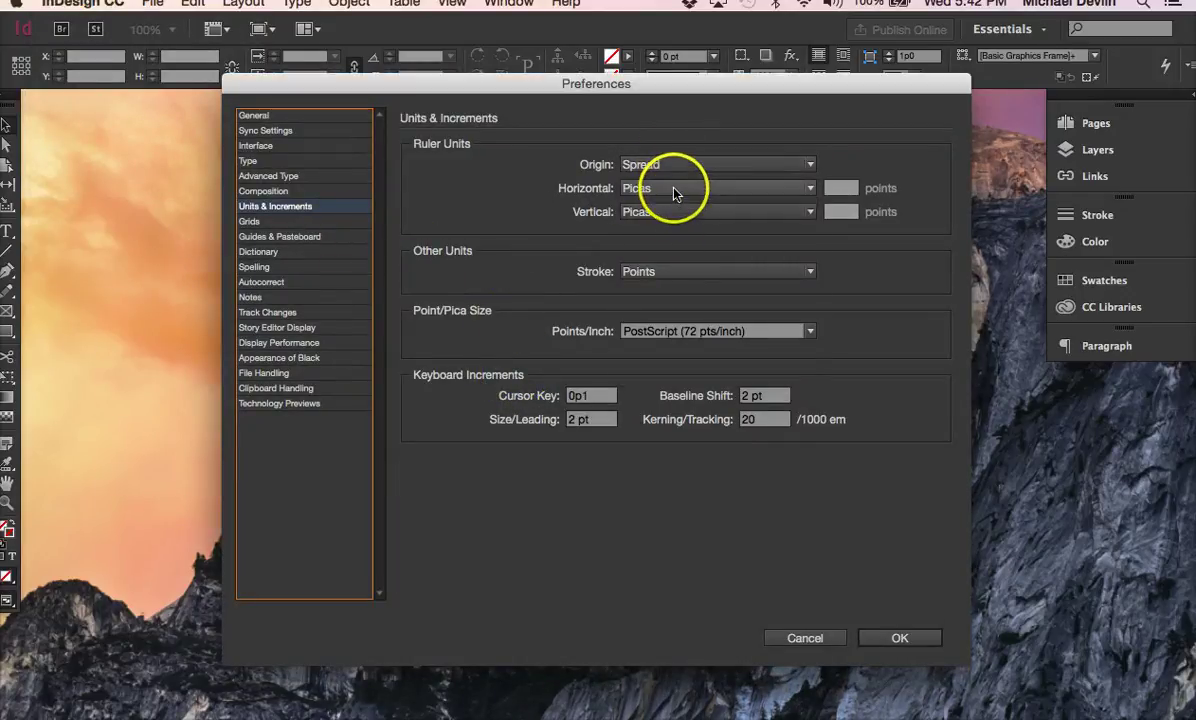
left_click(673, 190)
left_click(680, 245)
left_click(677, 213)
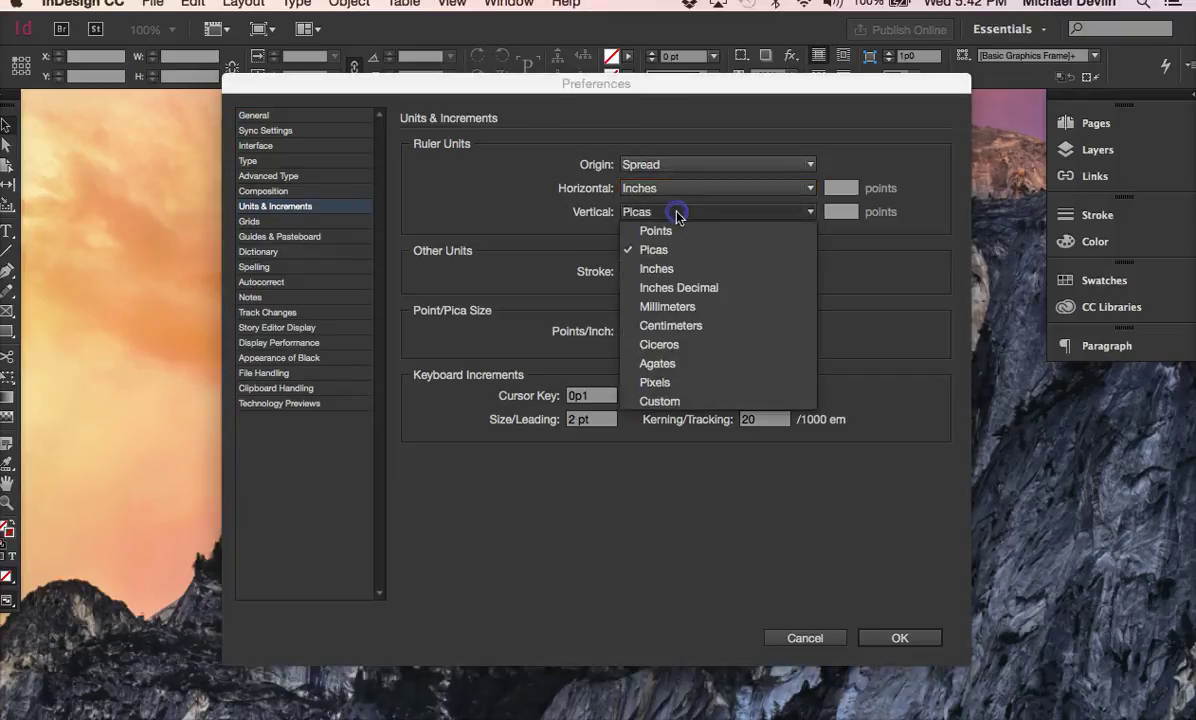
left_click(666, 267)
left_click(649, 271)
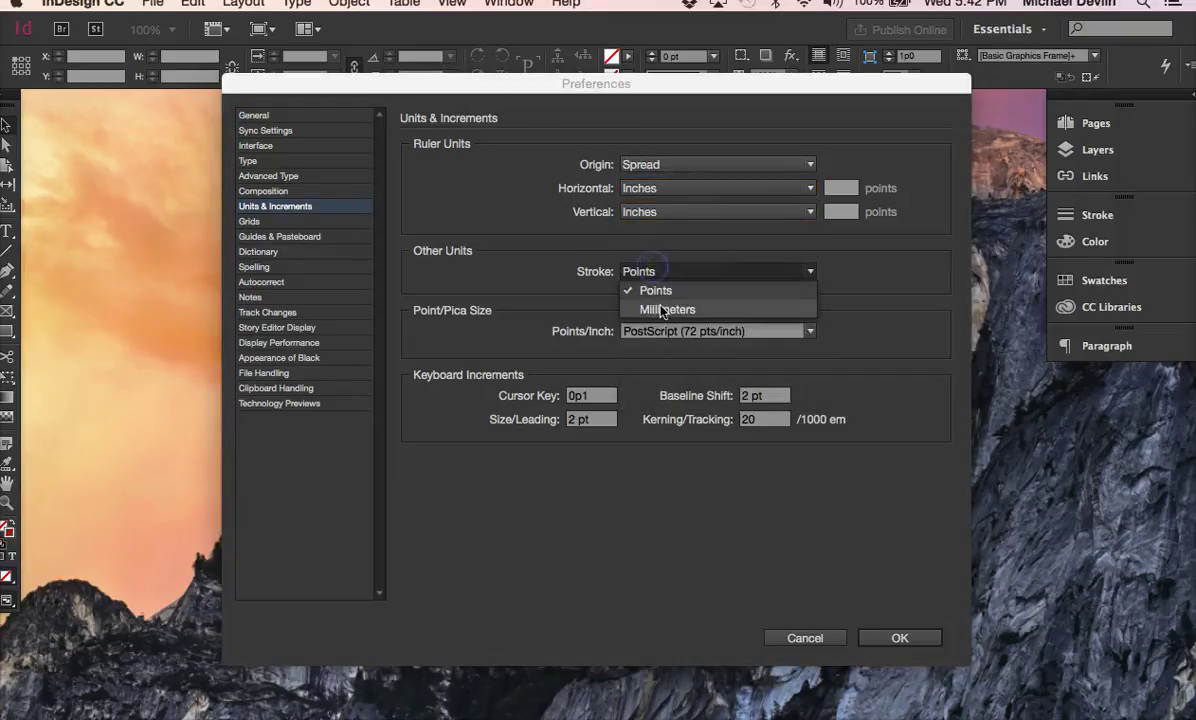
left_click(654, 286)
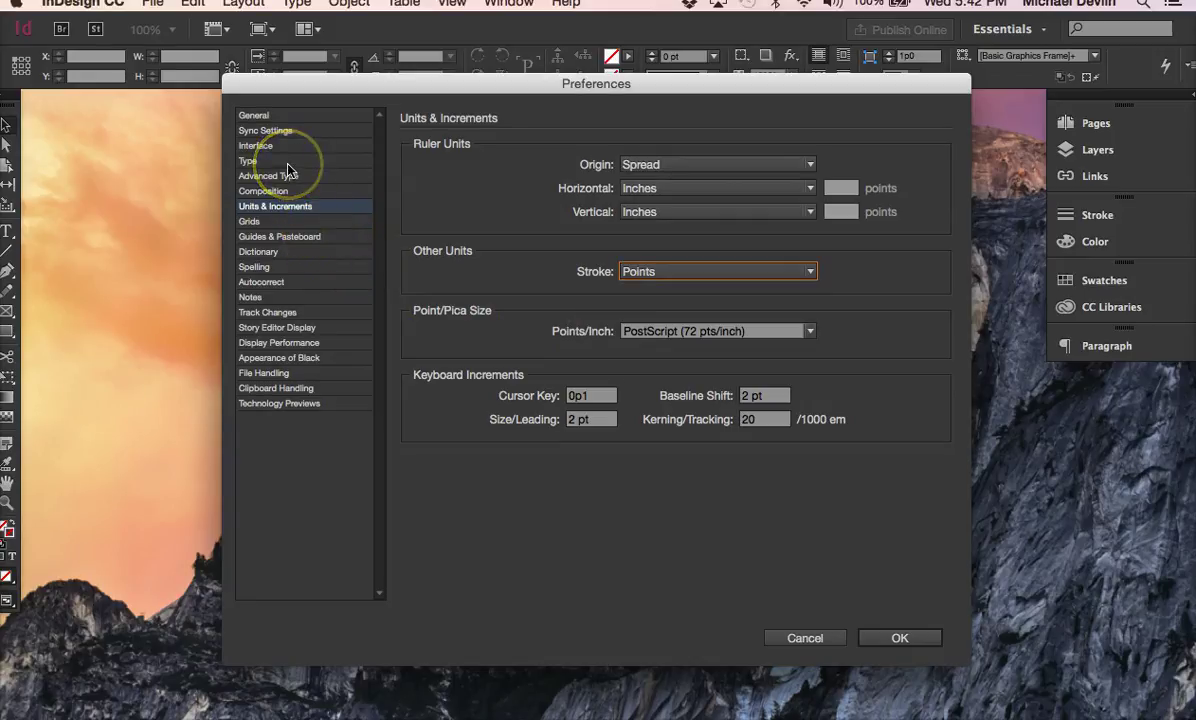
left_click(651, 164)
left_click(651, 164)
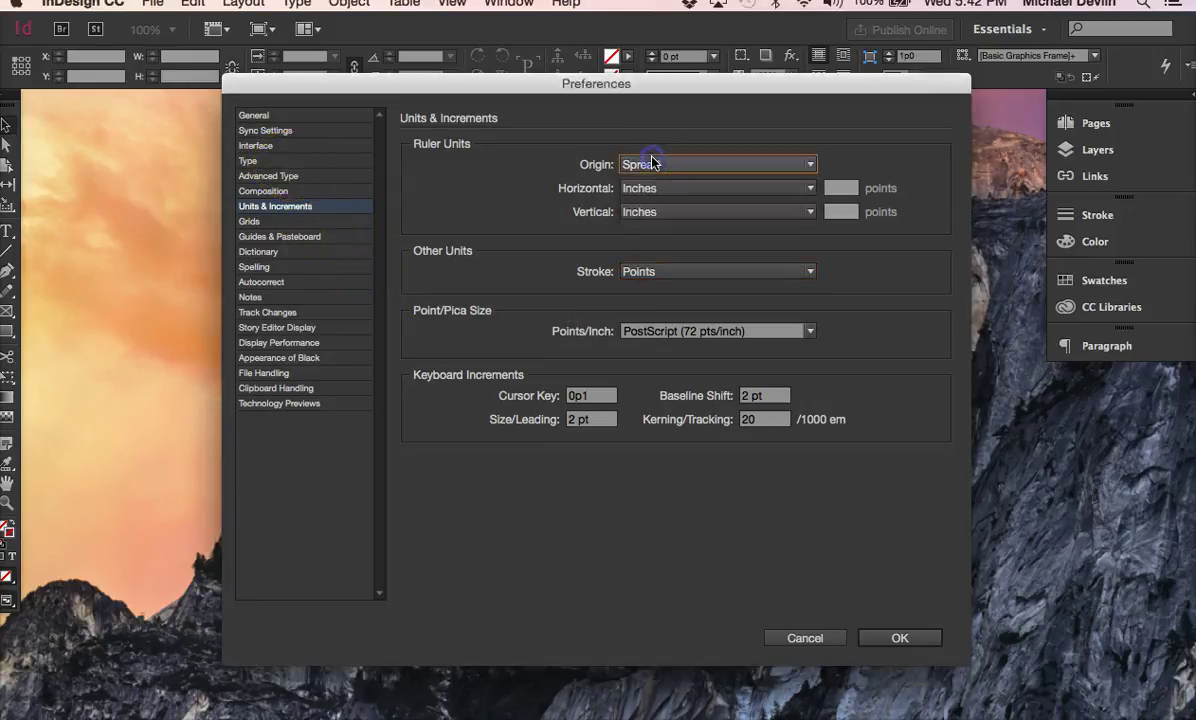
left_click(902, 639)
- Start a new Letter-size print document with 10 pages, 2 columns and a 0.25 in gutter
left_click(157, 6)
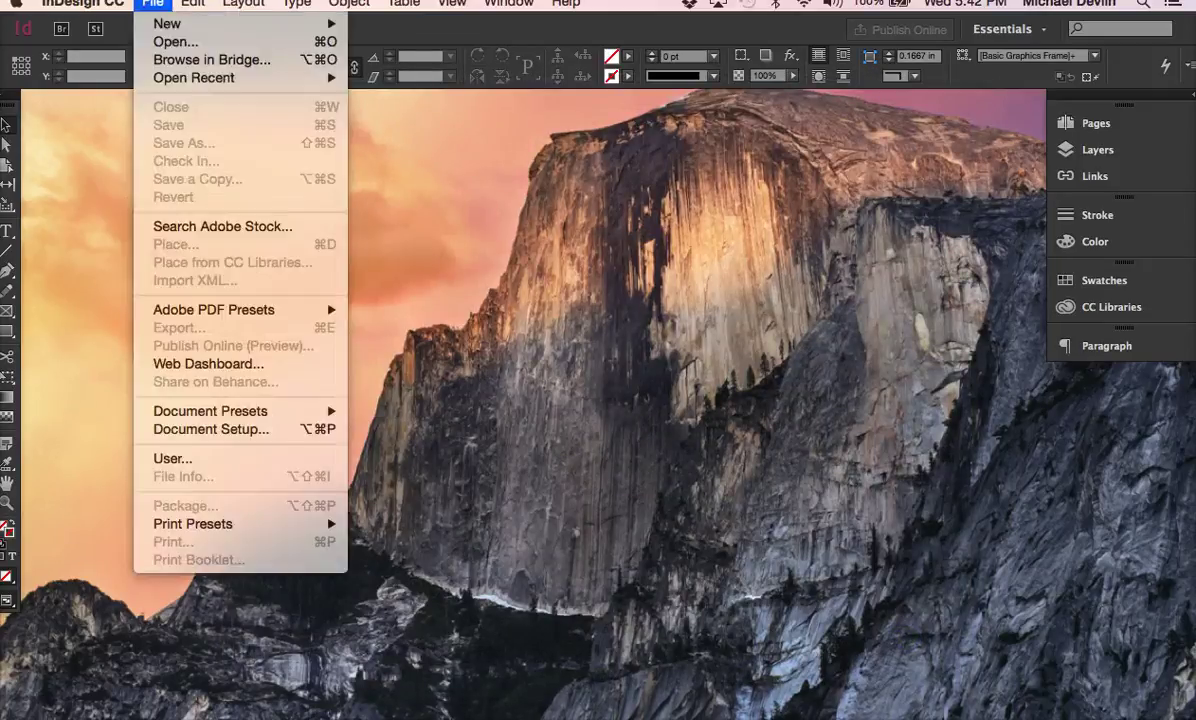
mouse_move(176, 26)
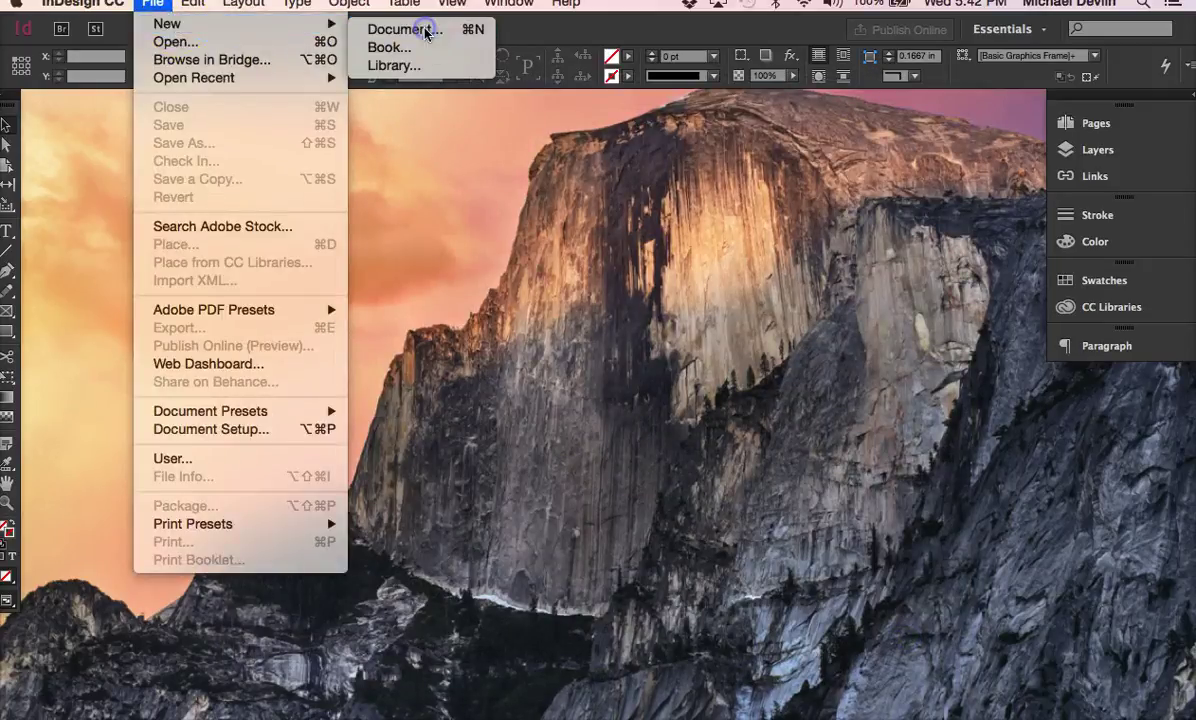
left_click(405, 26)
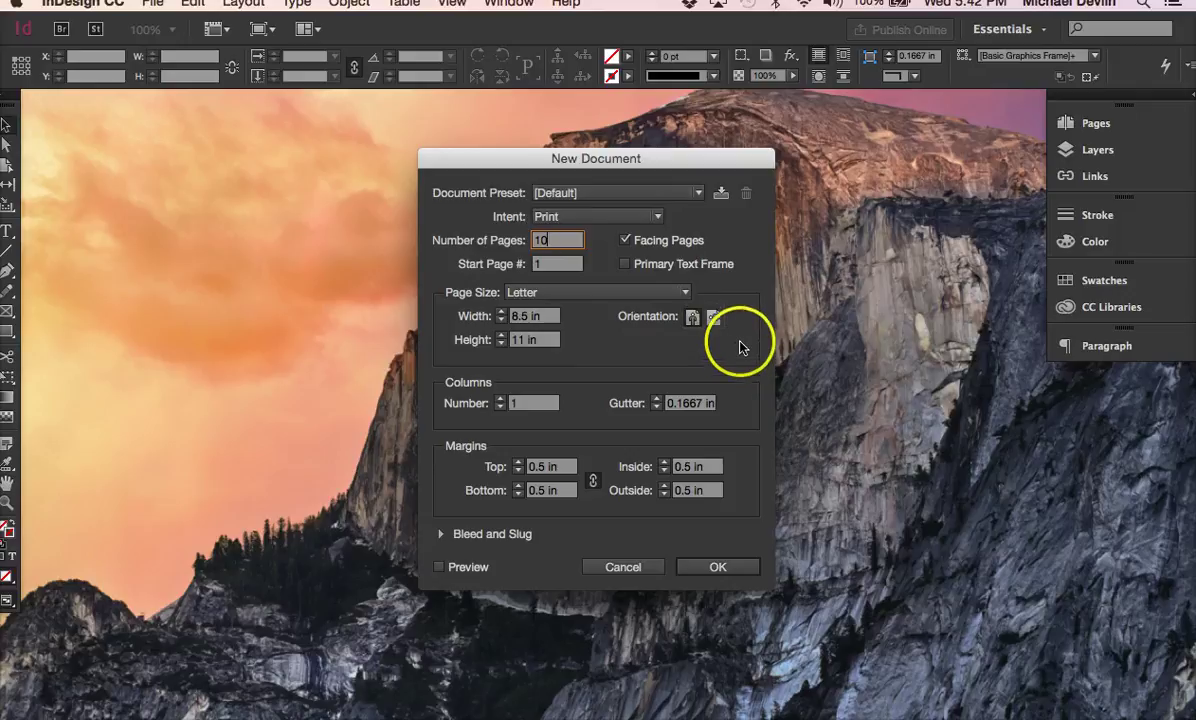
left_click(500, 398)
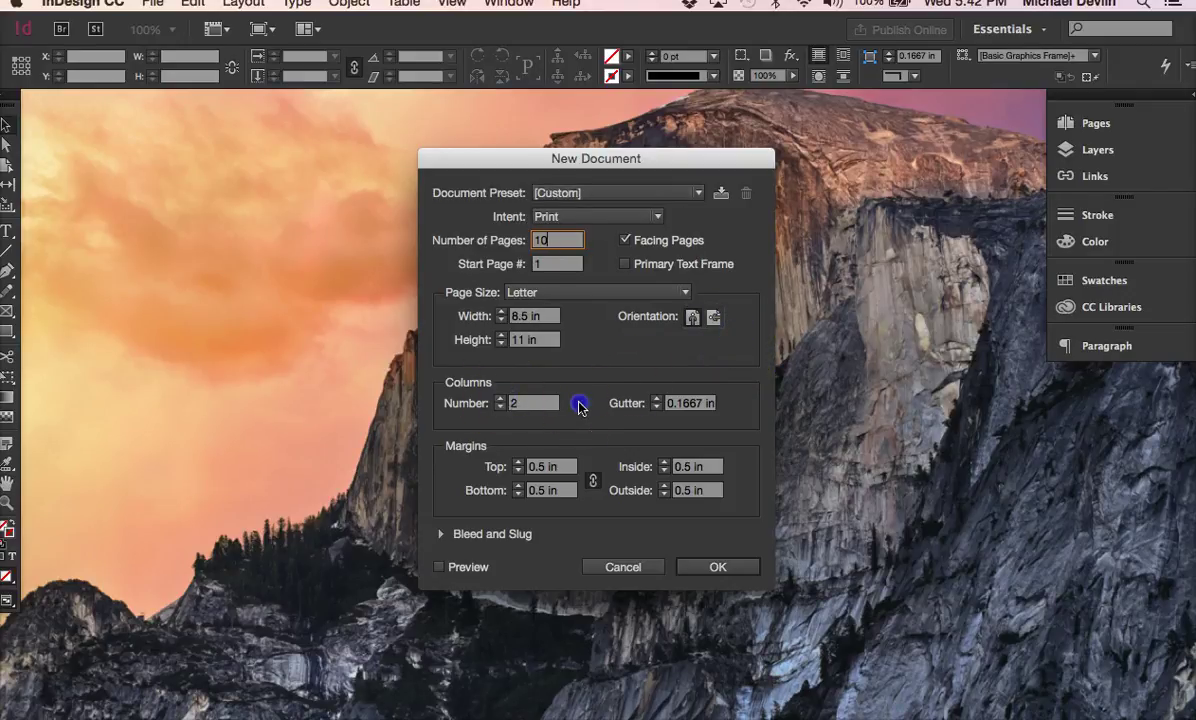
left_click(656, 399)
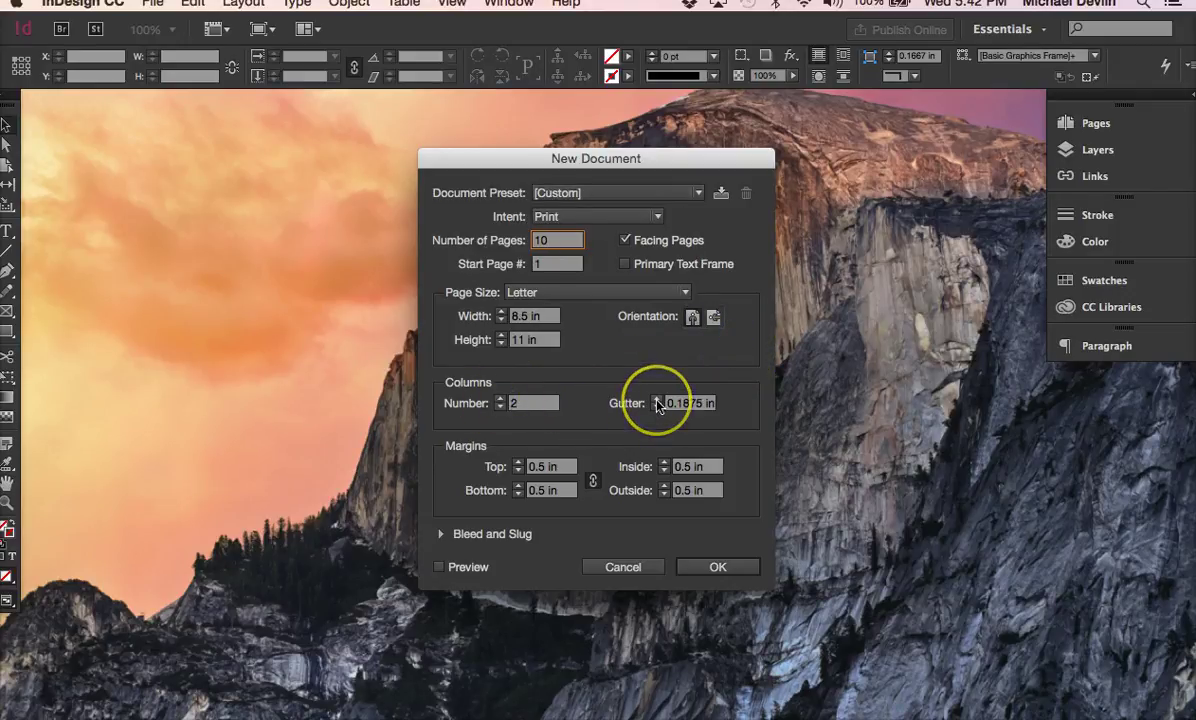
left_click(656, 399)
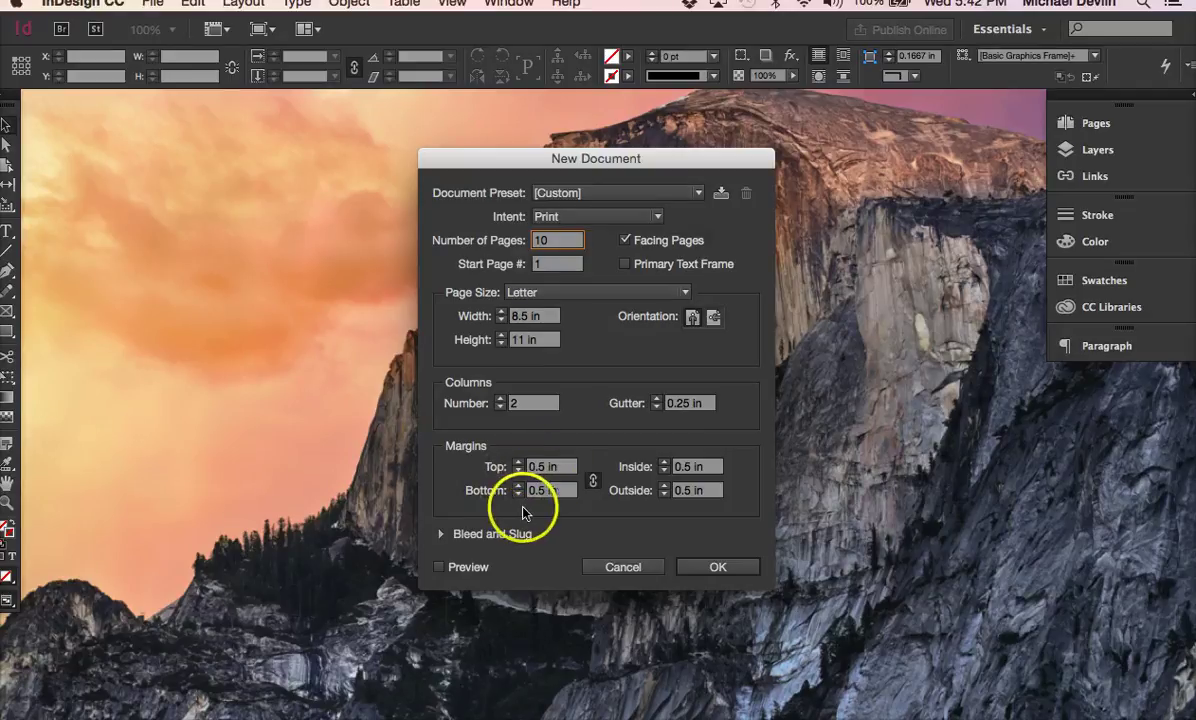
- Keep the 0.5 in margins linked, reveal the Bleed and Slug settings, and create the document with them at 0 in
left_click(594, 484)
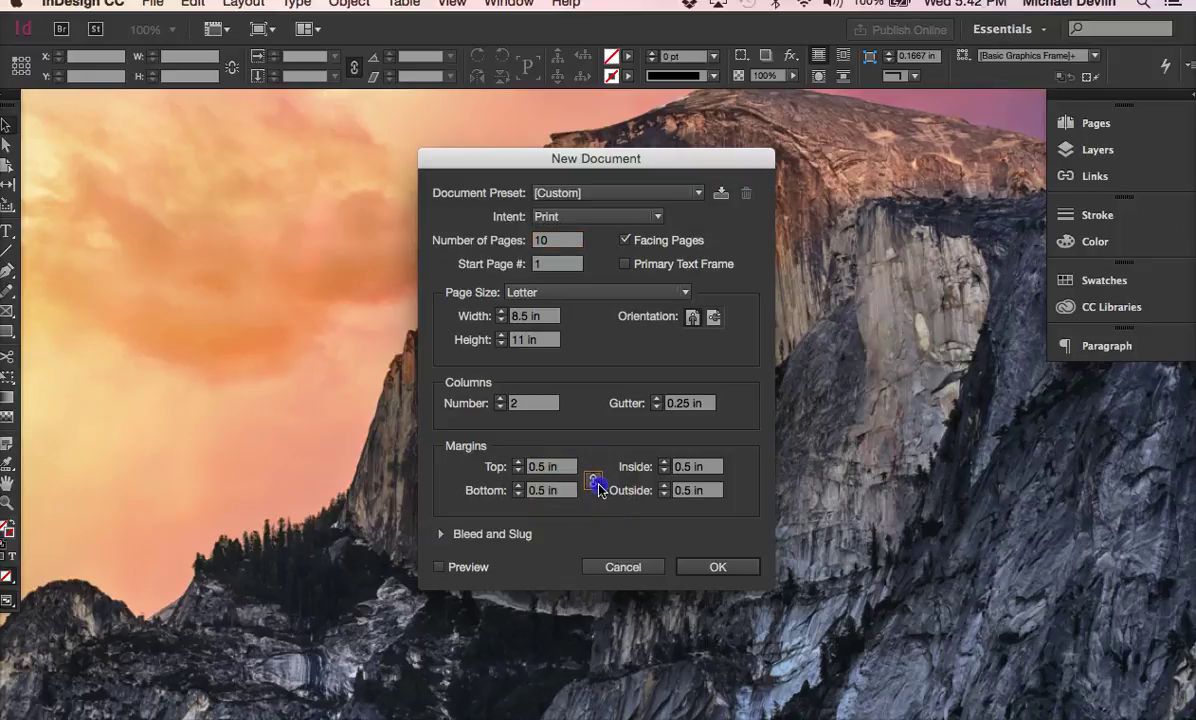
left_click(594, 484)
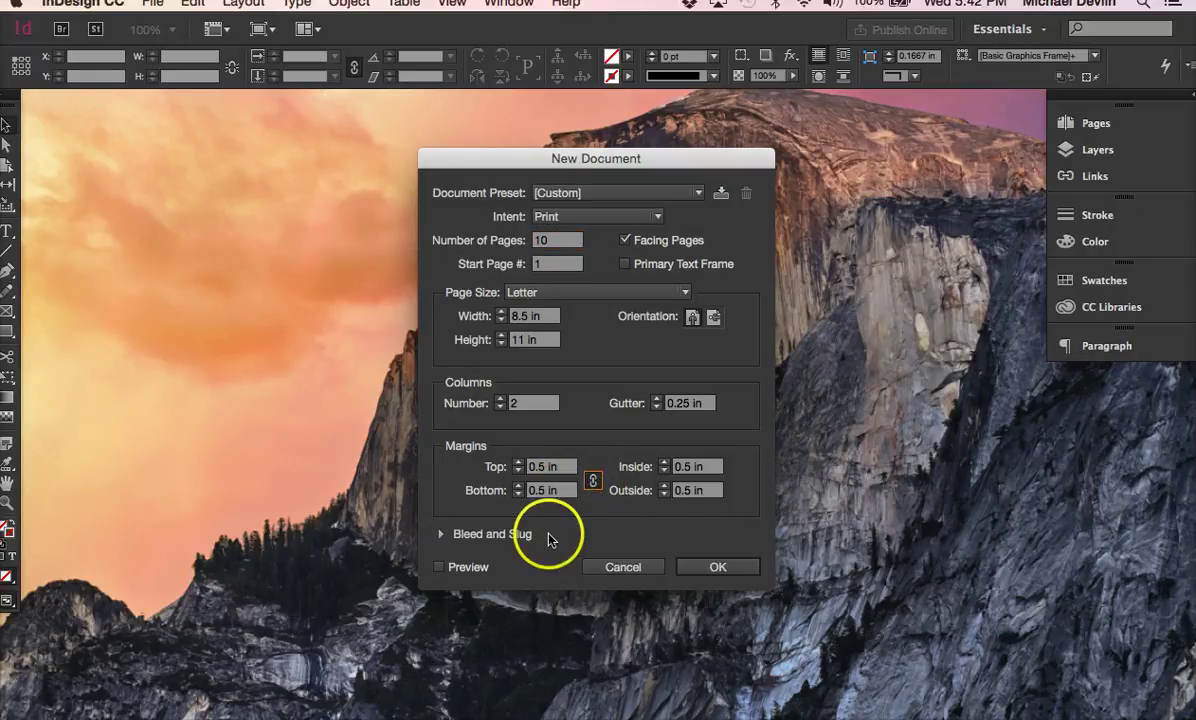
left_click(476, 538)
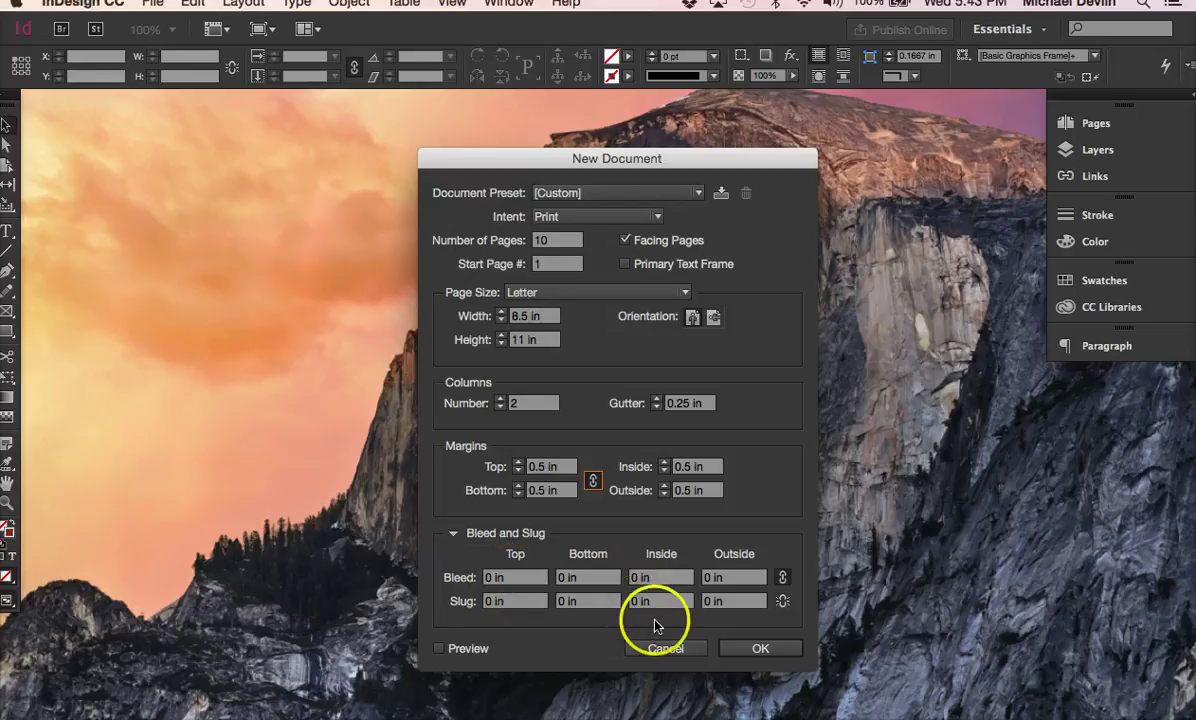
left_click(743, 651)
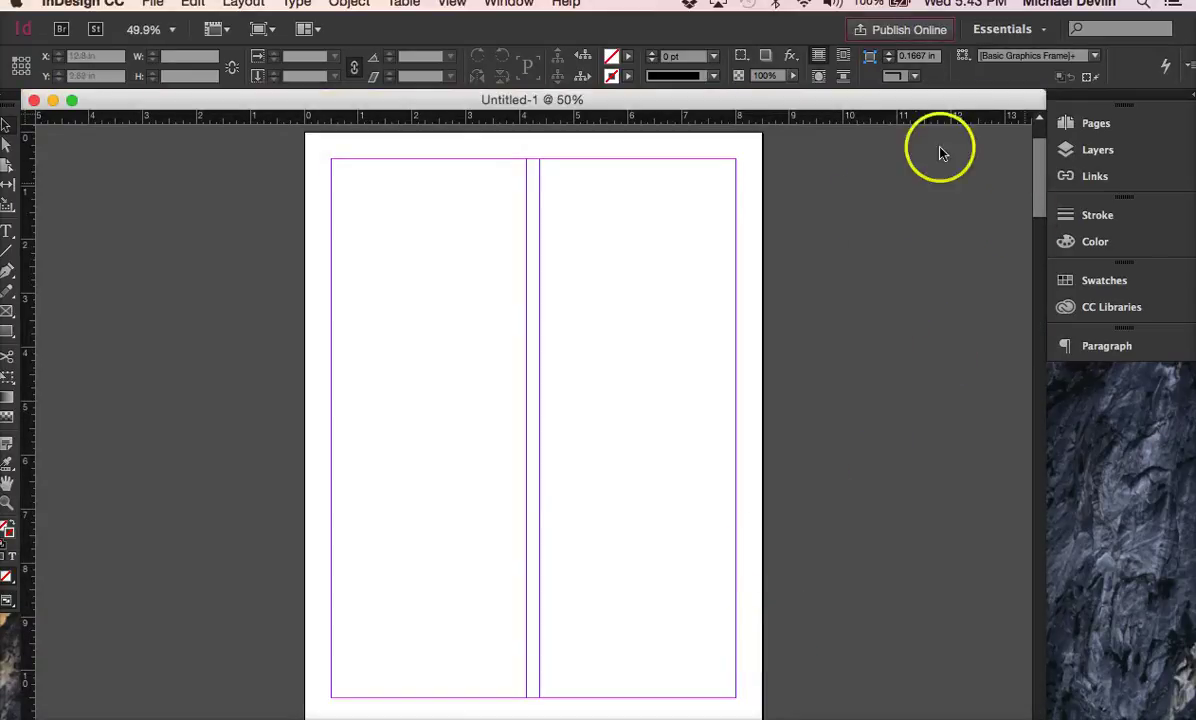
- Examine page 1, show the page thumbnails, and go to spread 2-3 to review the two-column layout across the facing pages
scroll(840, 203, "up", 2)
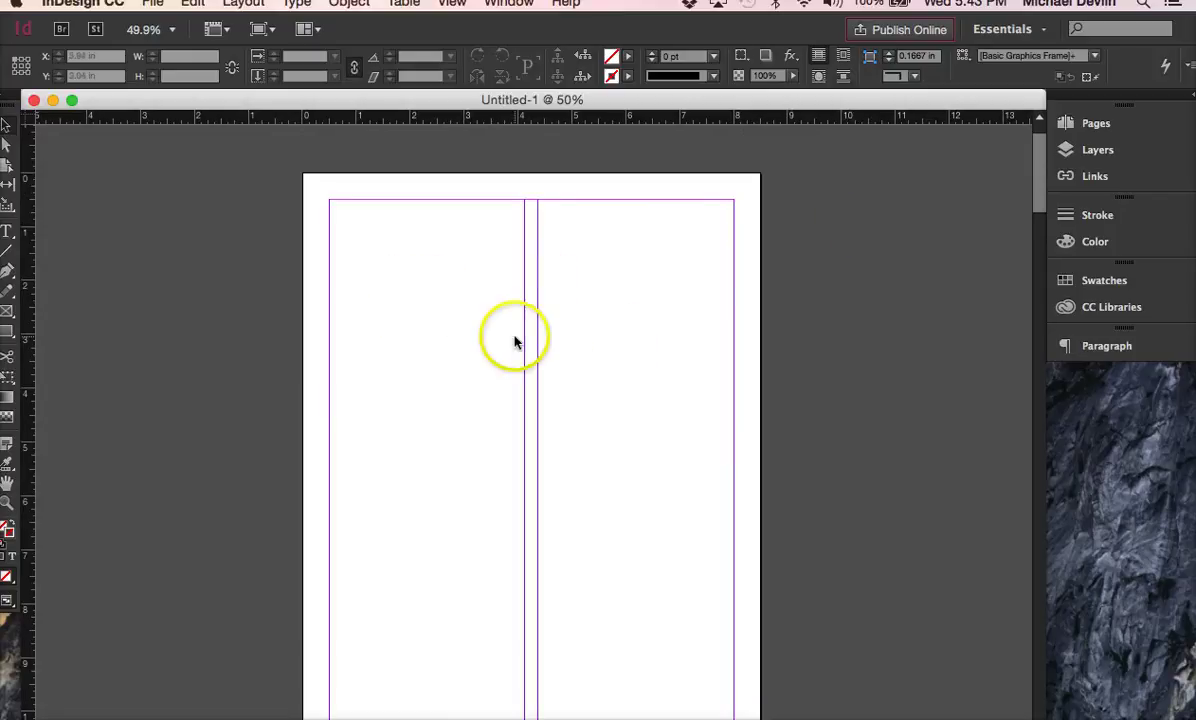
scroll(515, 336, "down", 2)
left_click(593, 347)
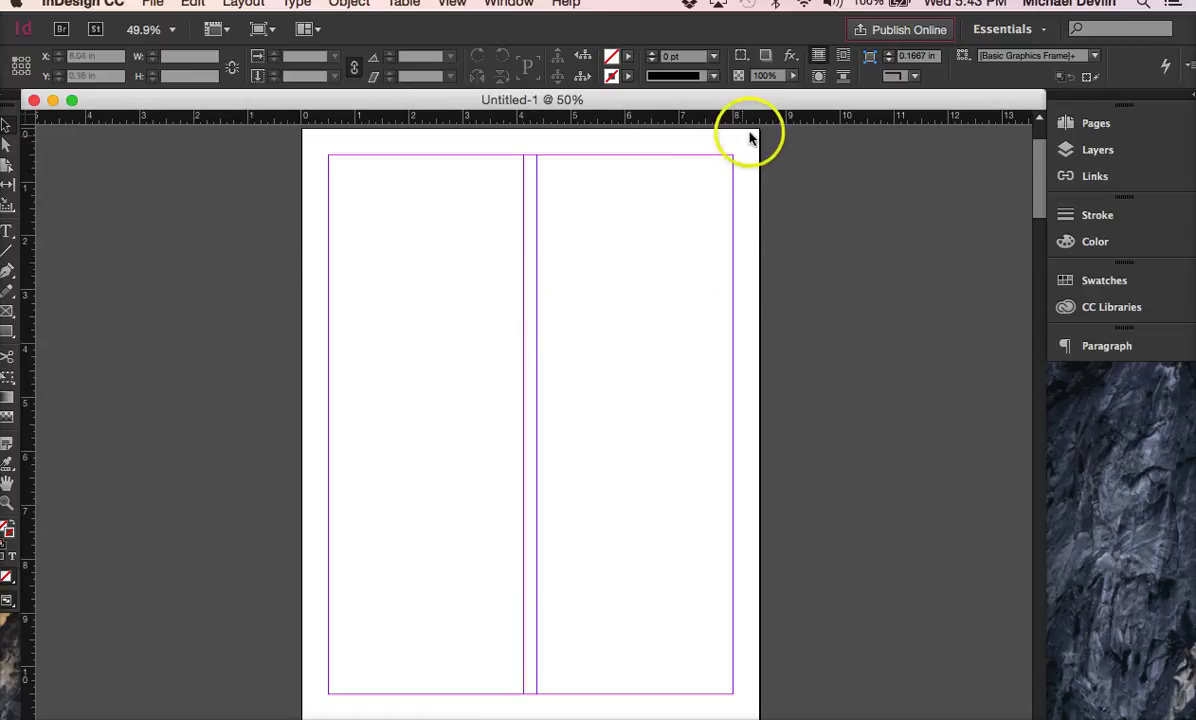
left_click(1118, 125)
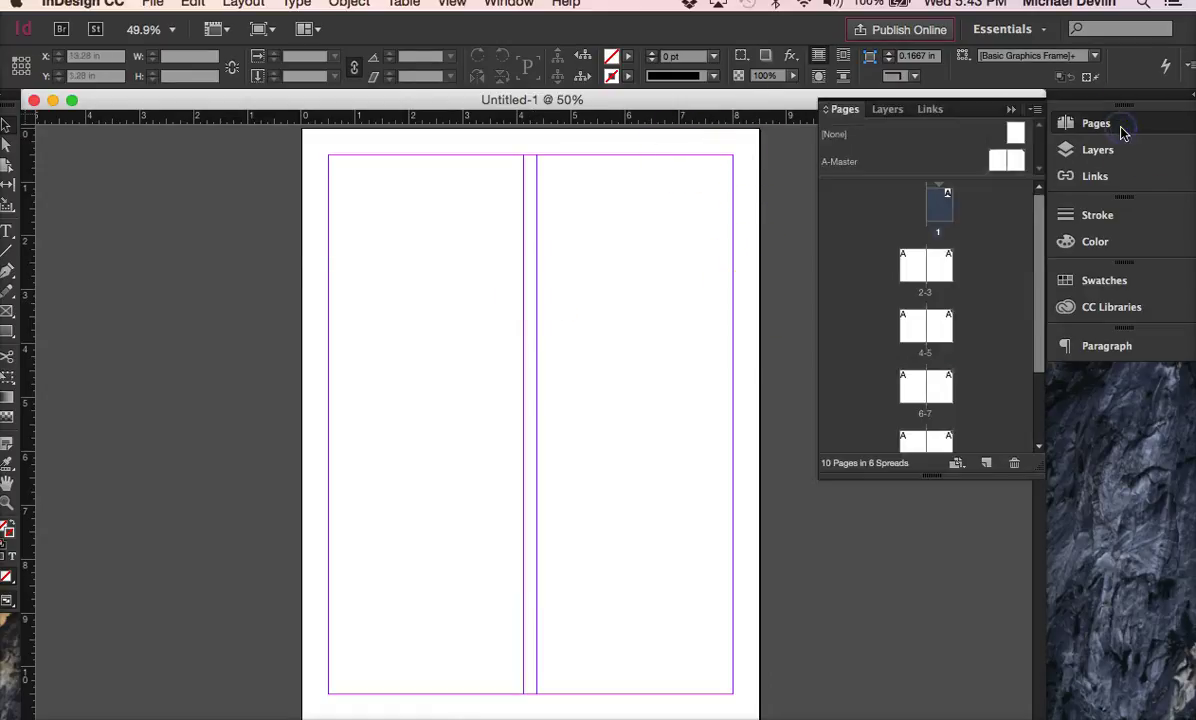
double_click(930, 262)
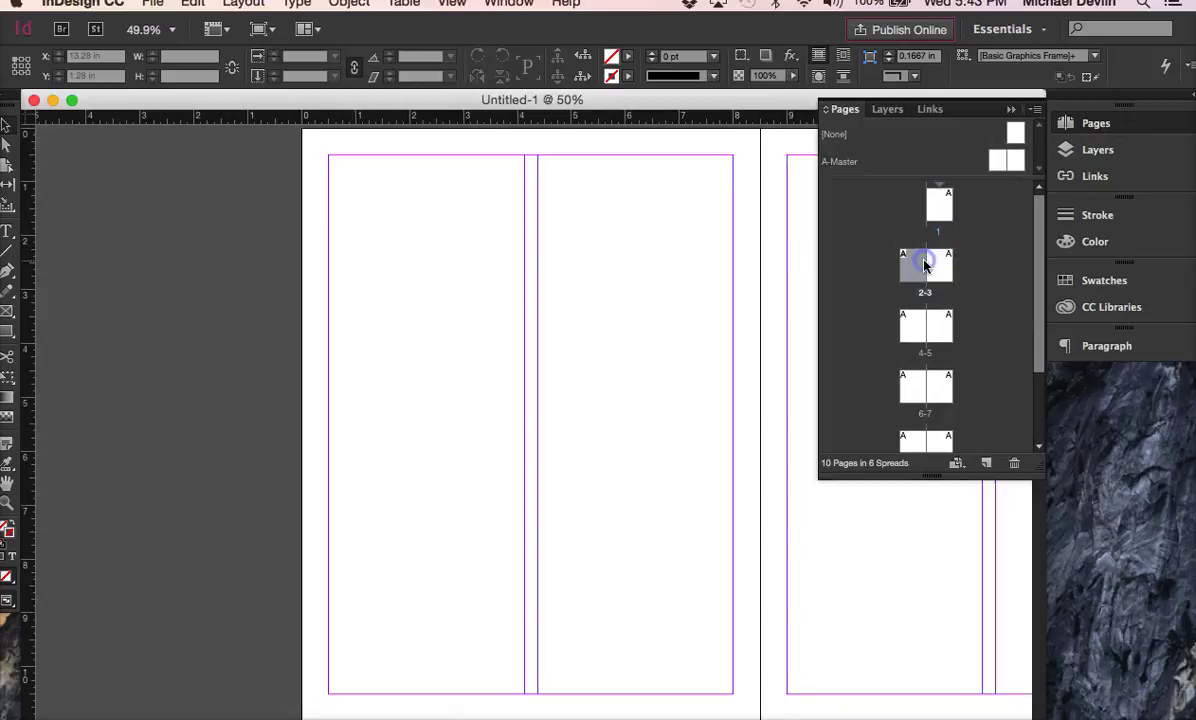
left_click(654, 299)
scroll(649, 303, "right", 2)
scroll(651, 302, "right", 3)
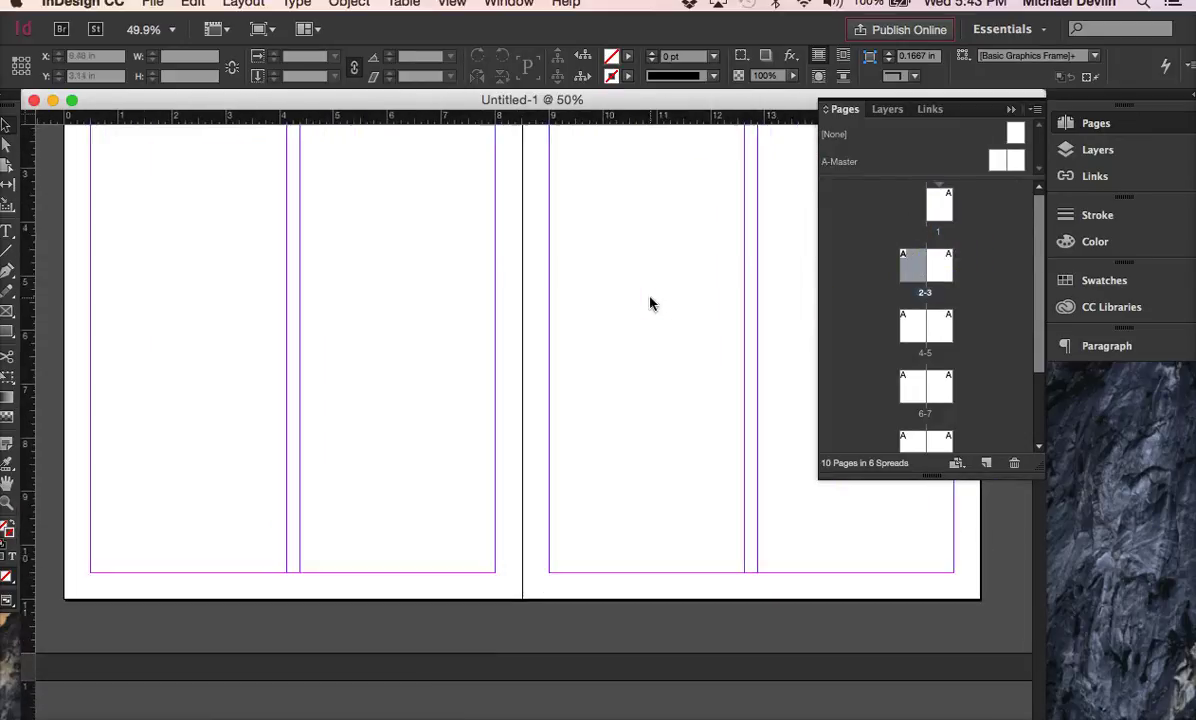
scroll(651, 302, "up", 3)
scroll(651, 302, "down", 1)
left_click(642, 315, "alt")
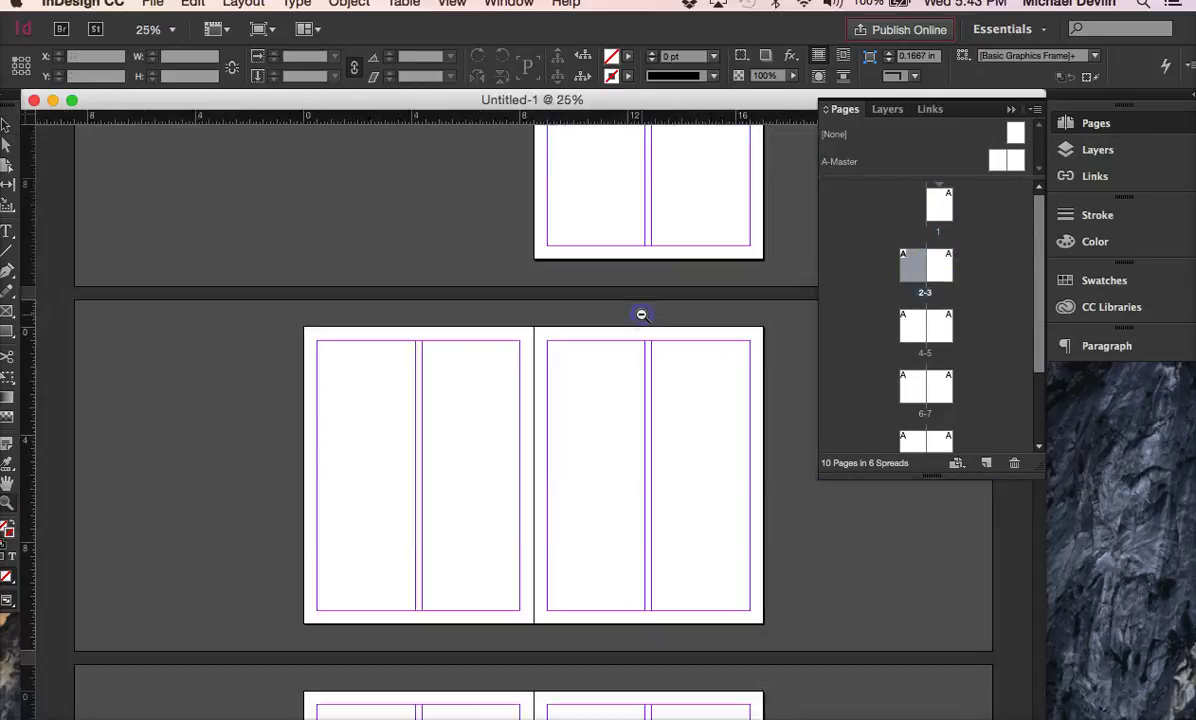
scroll(642, 315, "down", 5)
scroll(642, 315, "up", 5)
scroll(642, 315, "up", 2)
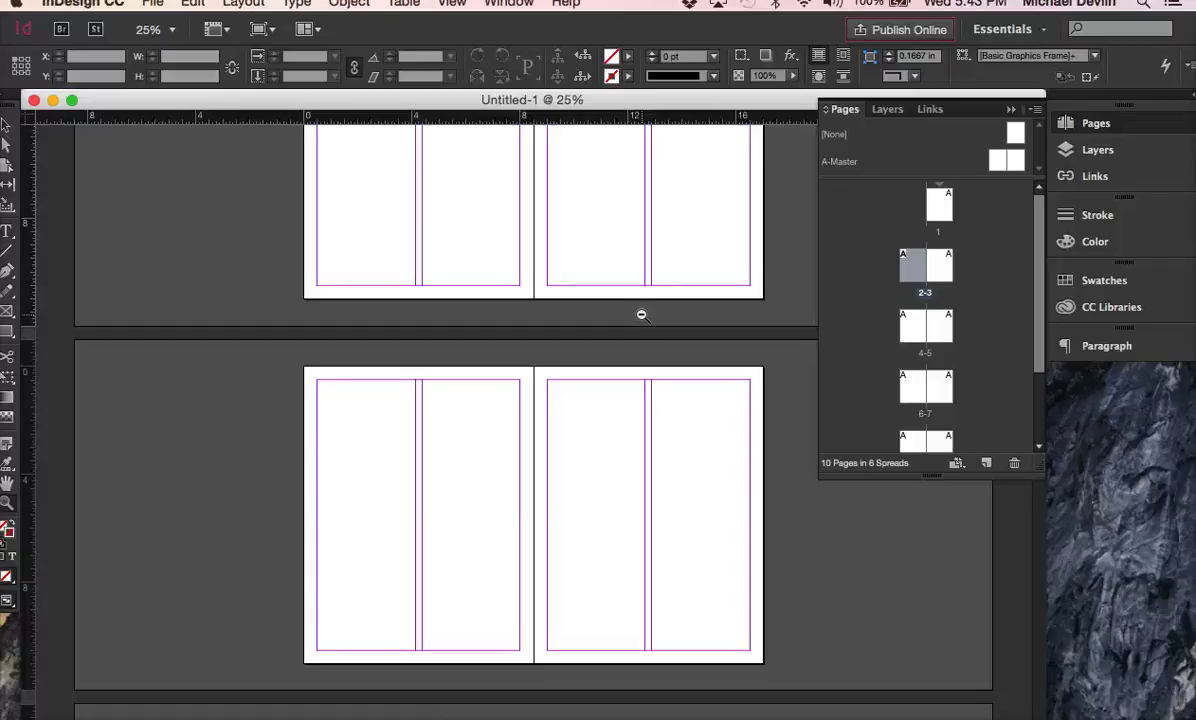
left_click(852, 253)
mouse_move(905, 178)
left_mouse_down()
mouse_move(850, 190)
mouse_move(921, 177)
left_mouse_up()
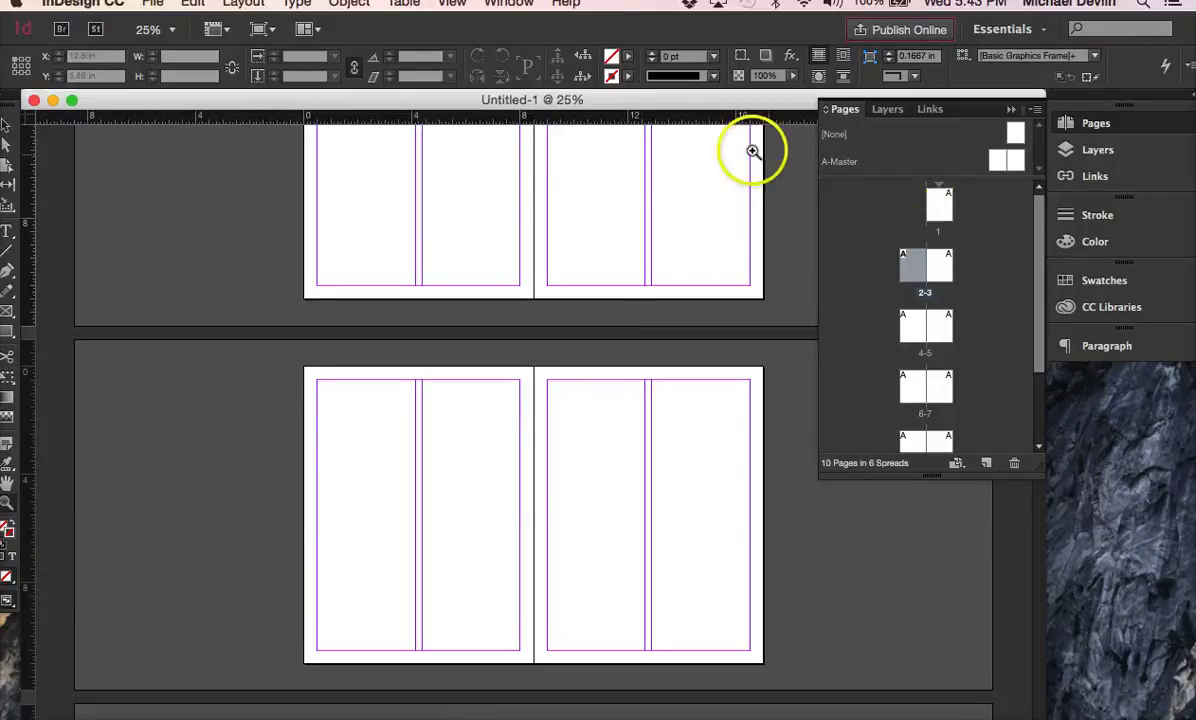
left_click(404, 4)
mouse_move(243, 4)
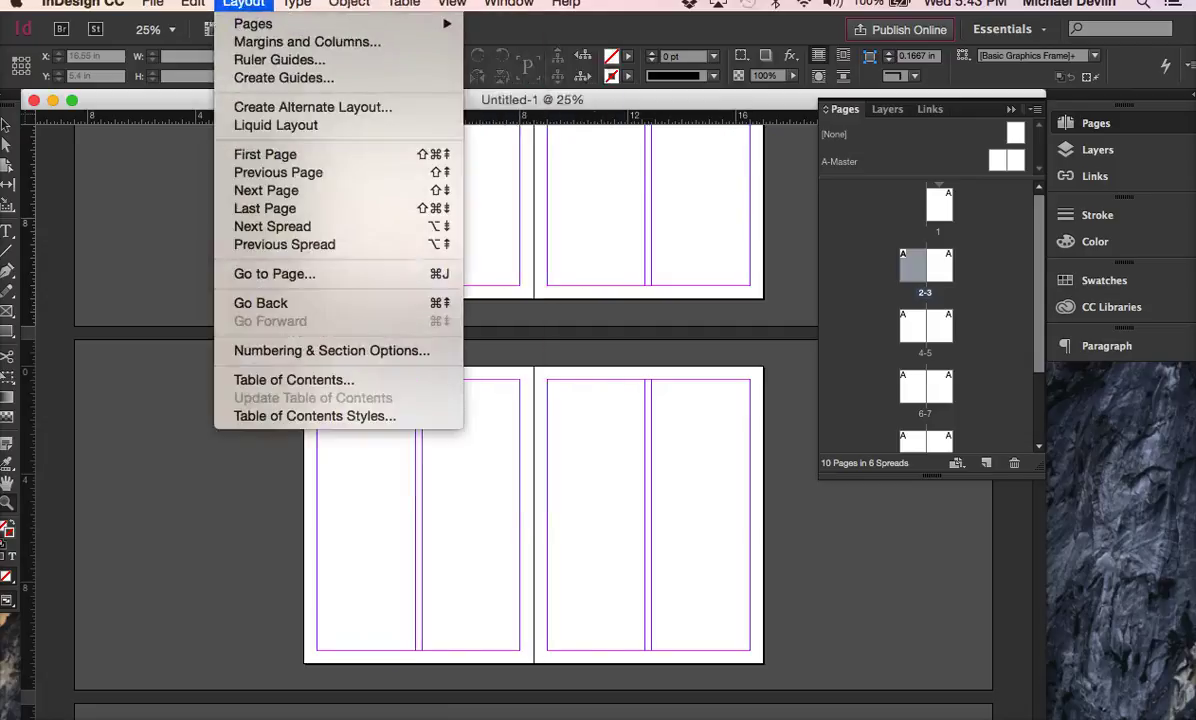
left_click(268, 42)
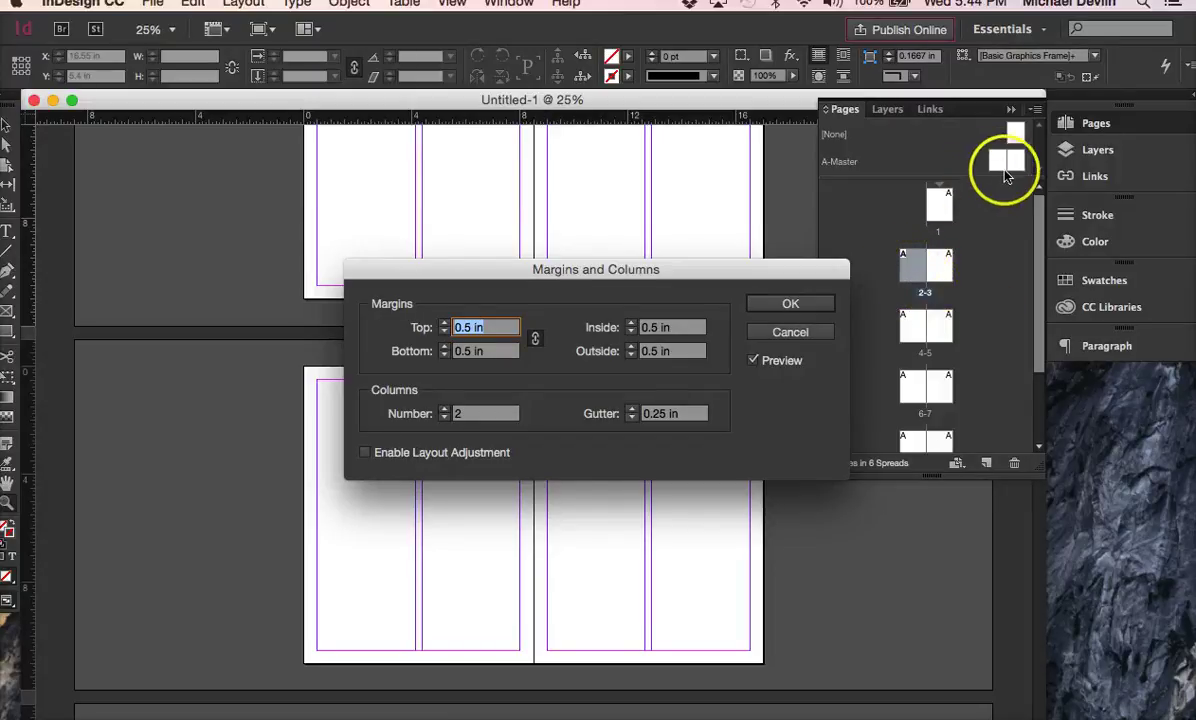
left_click(813, 330)
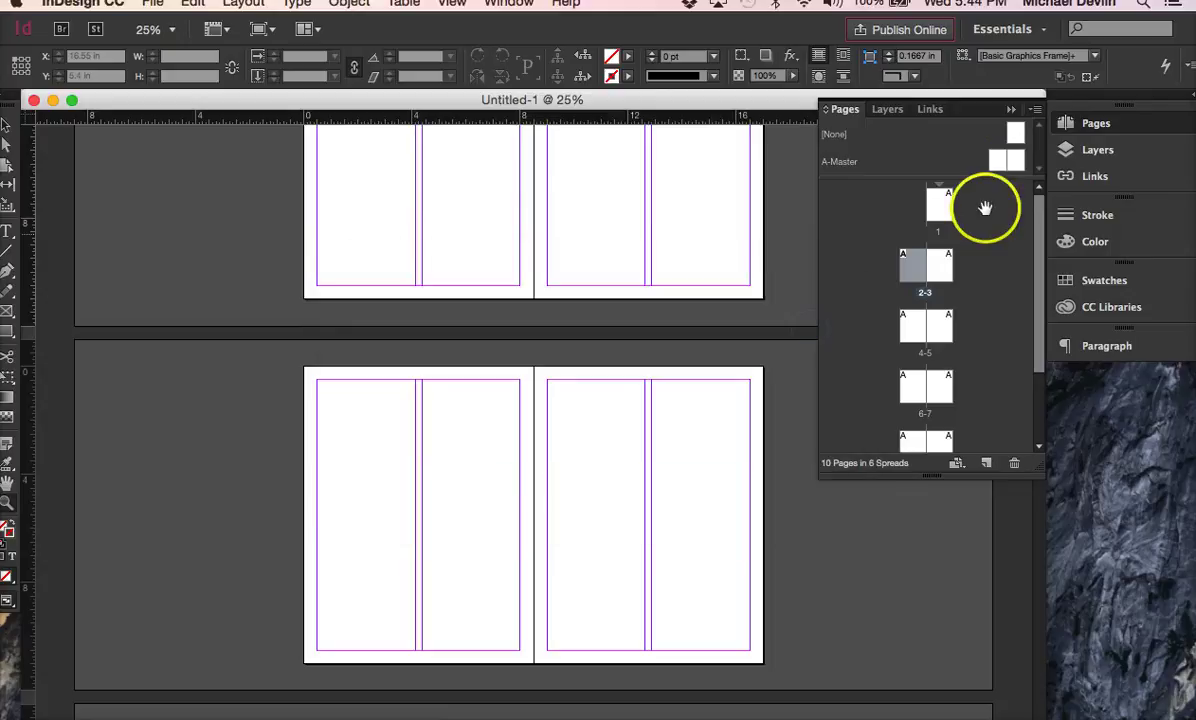
- Set the left-hand page of A-Master to 3 columns with a 0.125 in gutter in Margins and Columns
double_click(1000, 165)
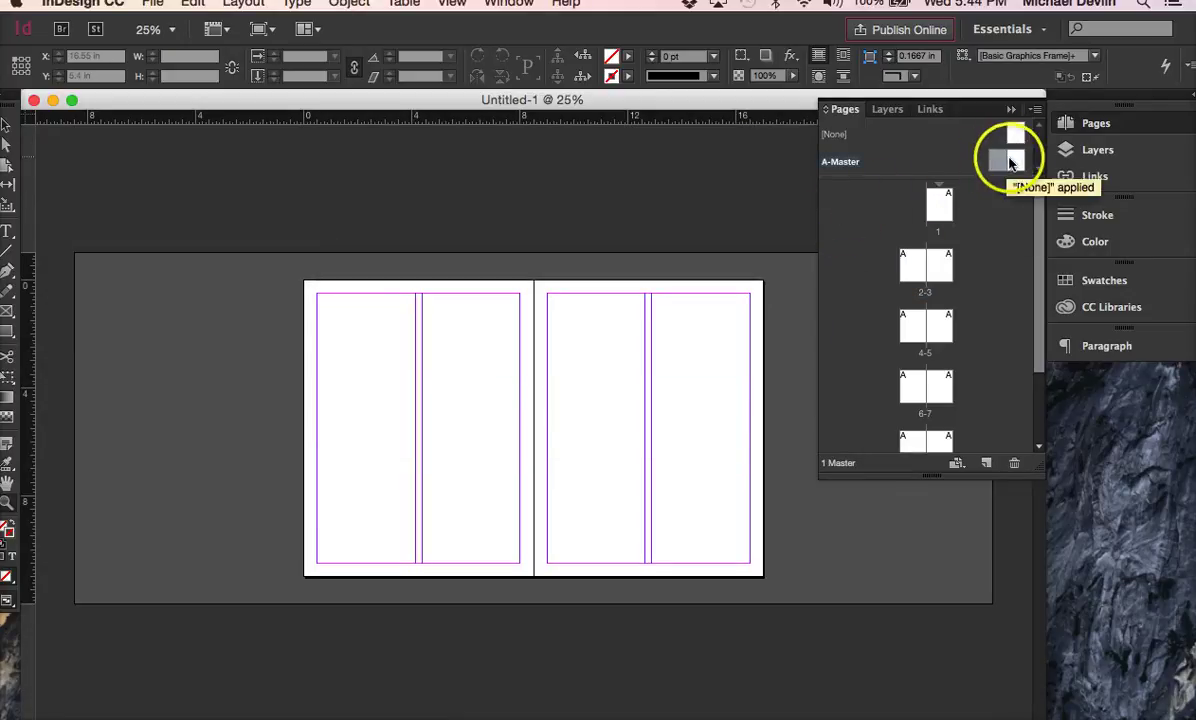
double_click(1001, 162)
left_click(243, 3)
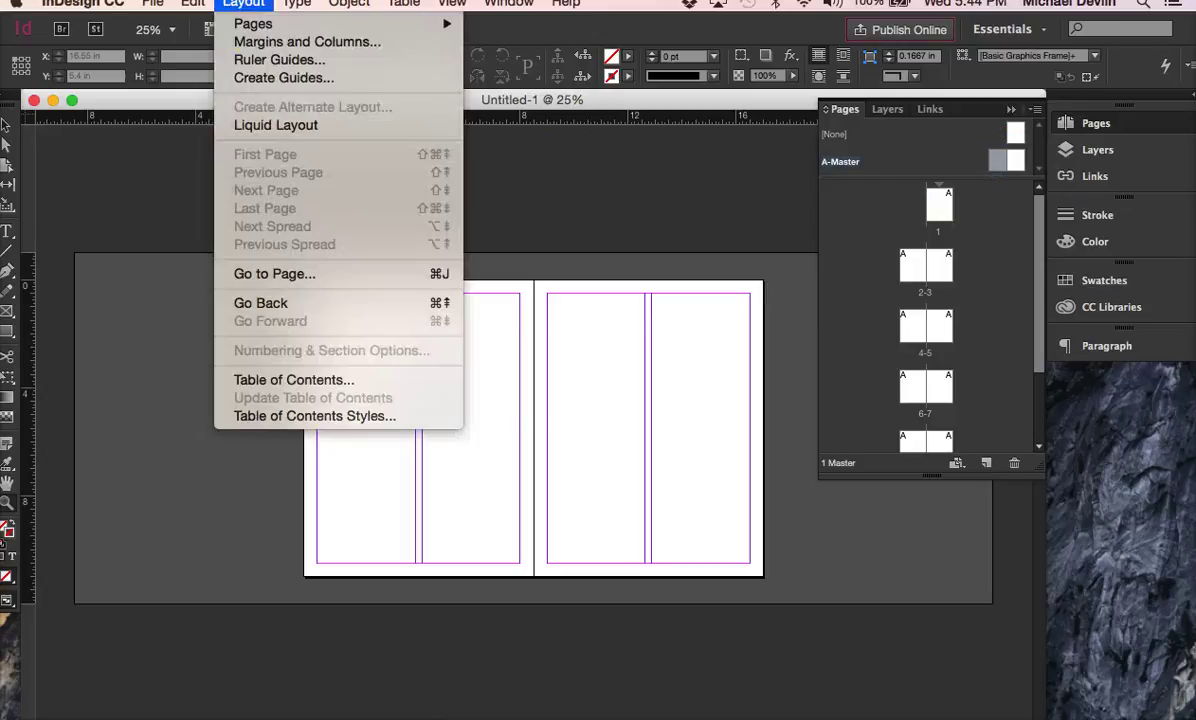
left_click(297, 43)
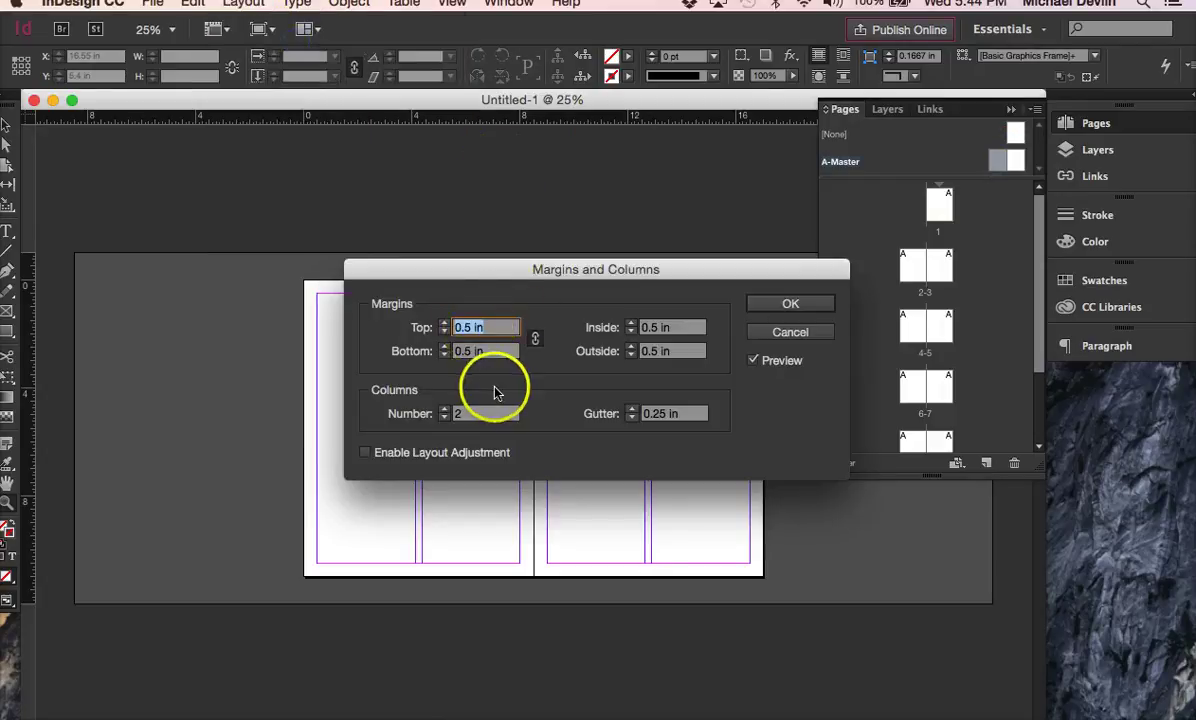
left_click(444, 410)
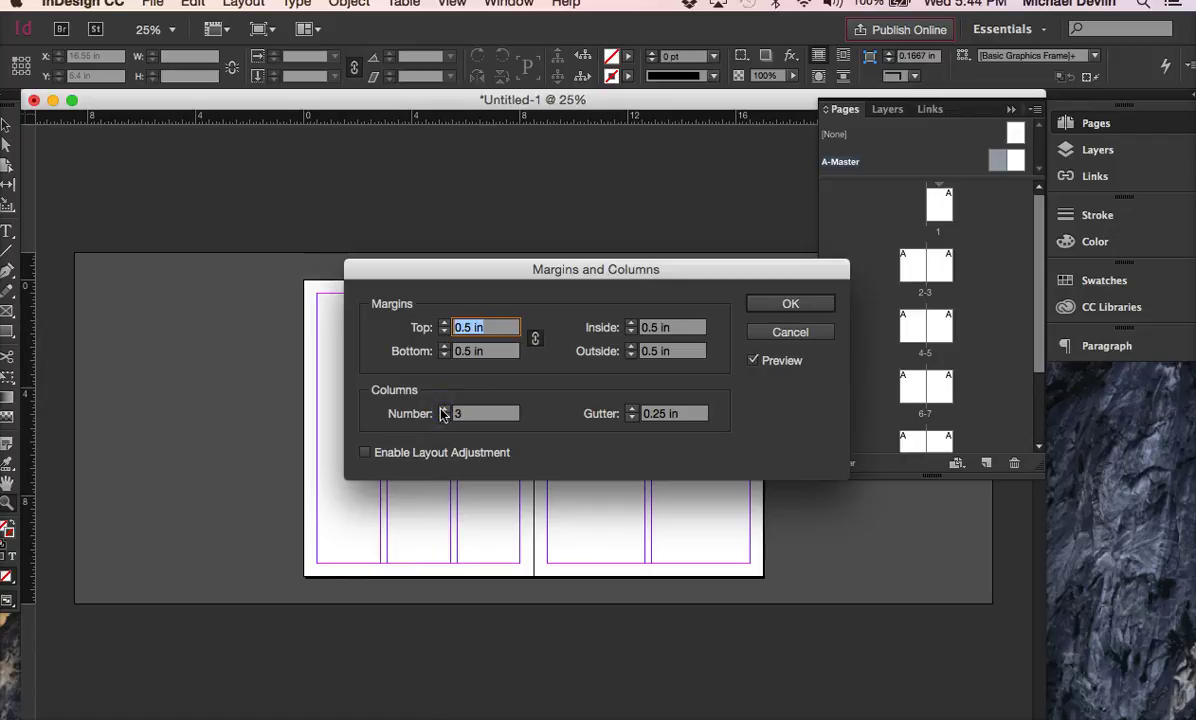
left_click(632, 418)
left_click(632, 418)
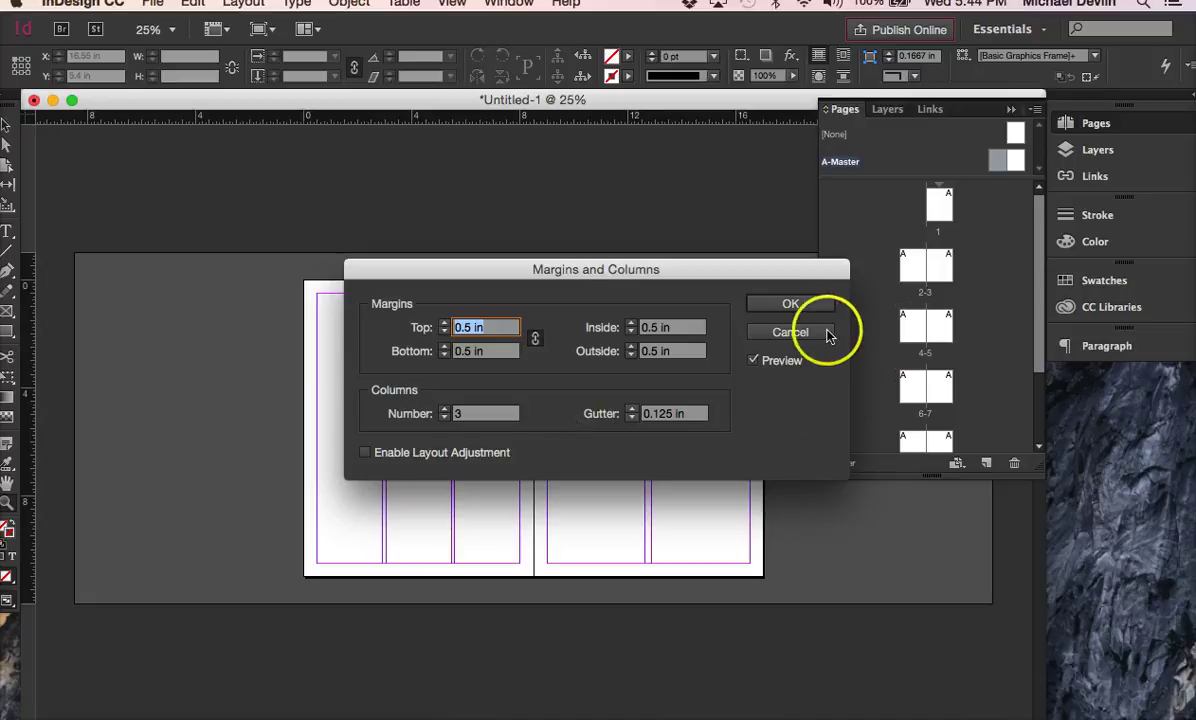
left_click(790, 305)
key("z")
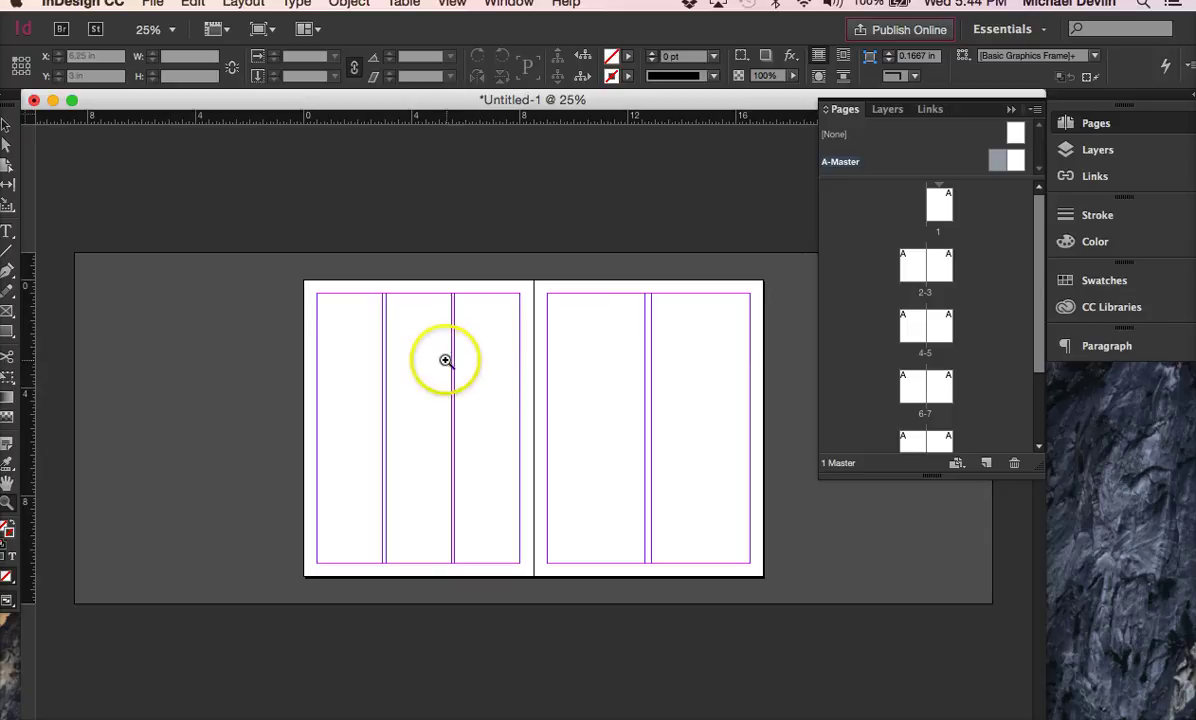
double_click(1015, 160)
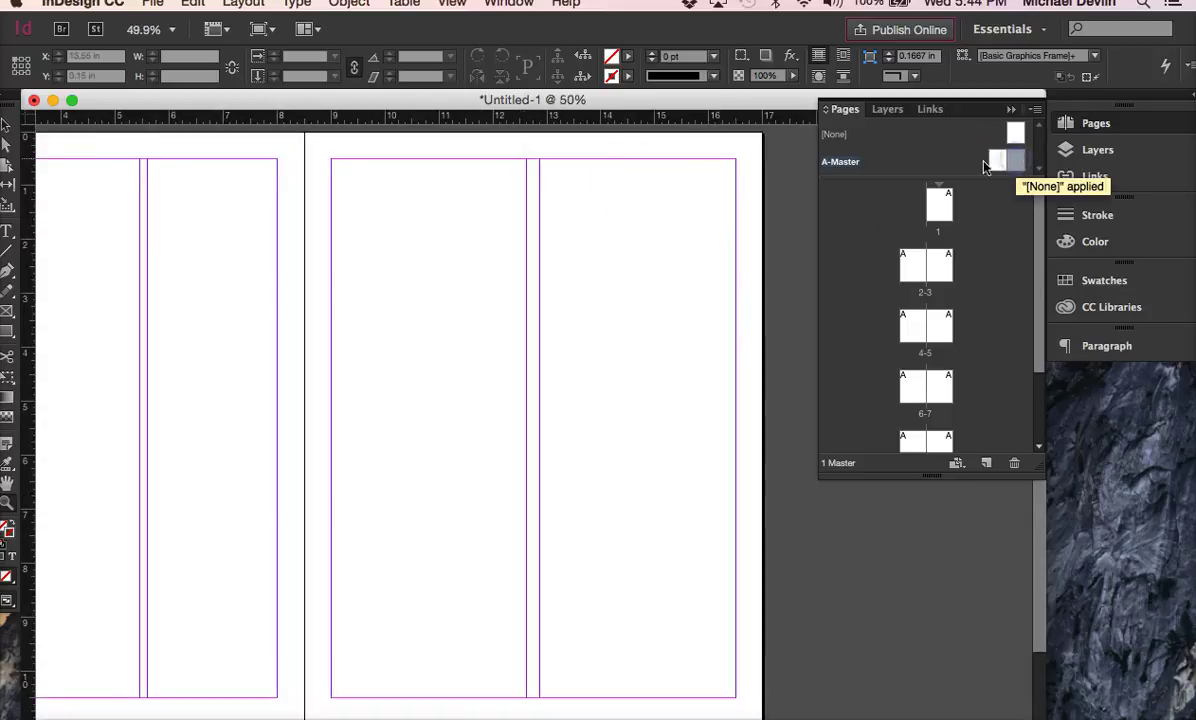
left_click(243, 4)
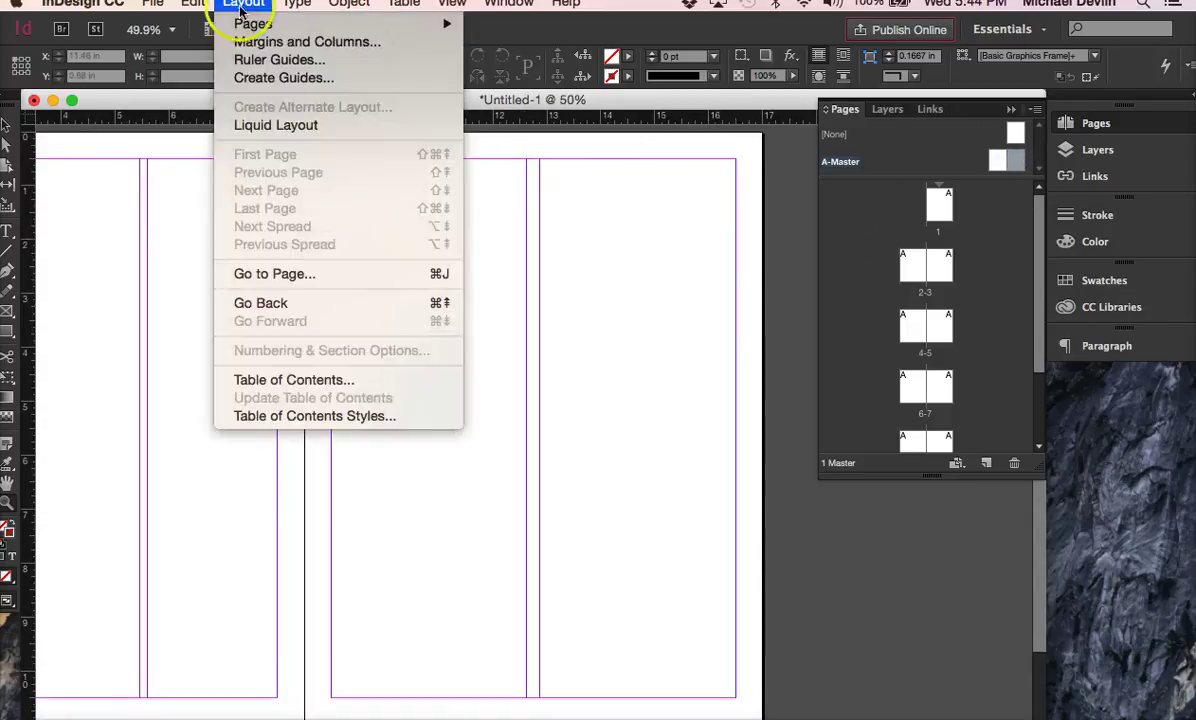
left_click(241, 5)
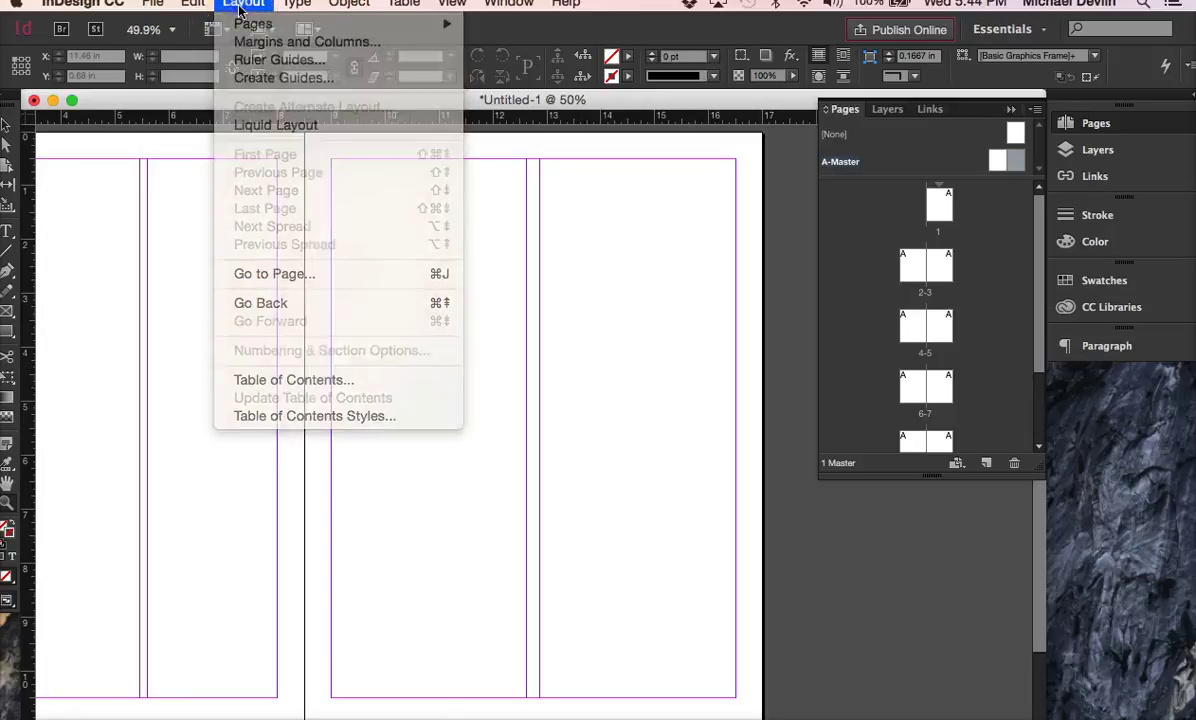
- Go to page 2 and examine the column layout that A-Master gives the left- and right-hand pages across the document's spreads
left_click_drag(927, 275, 912, 262)
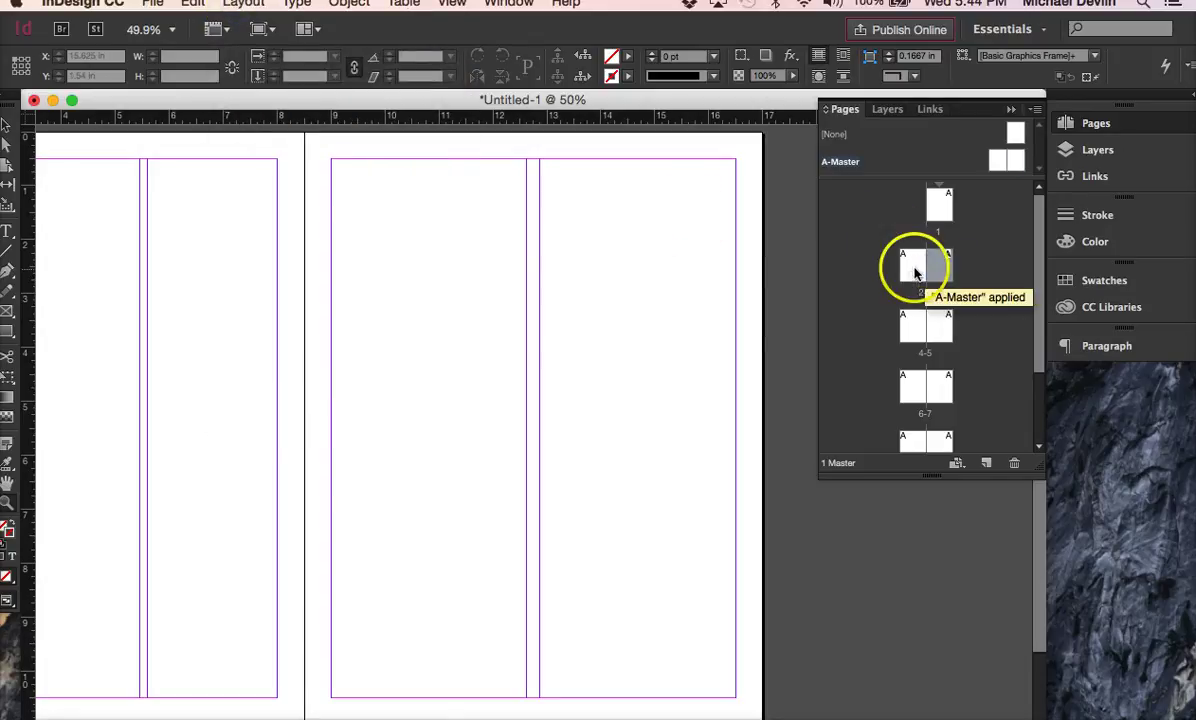
double_click(913, 269)
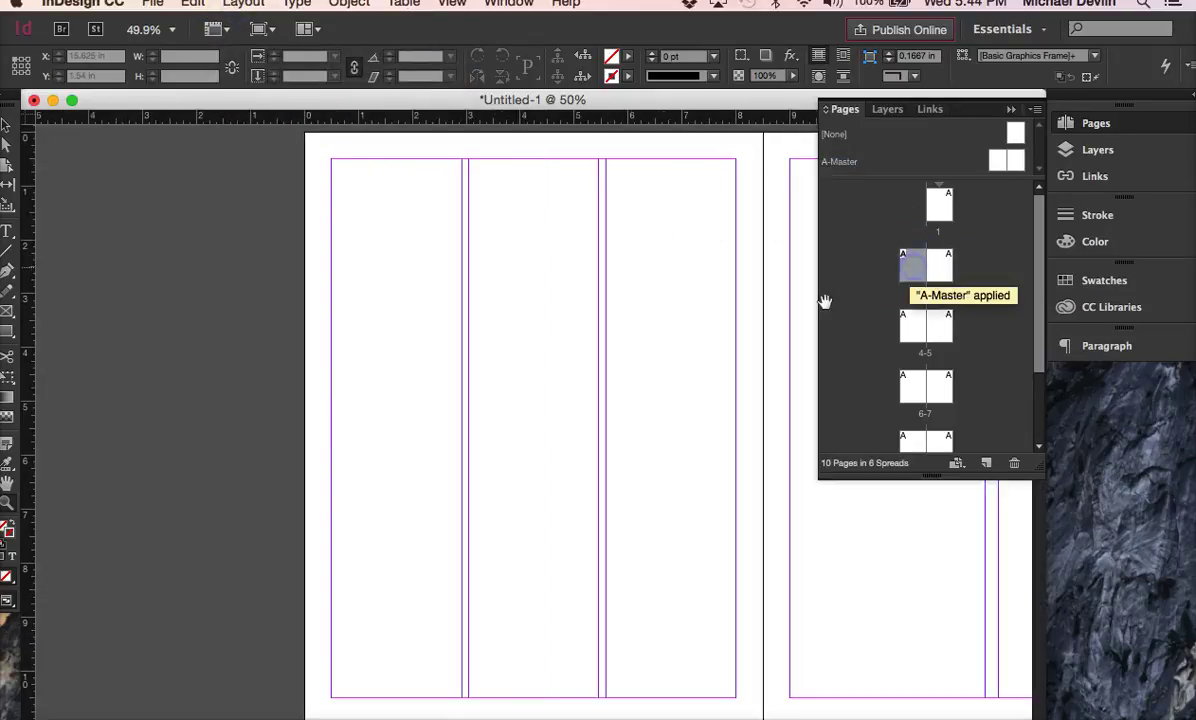
scroll(747, 323, "right", 5)
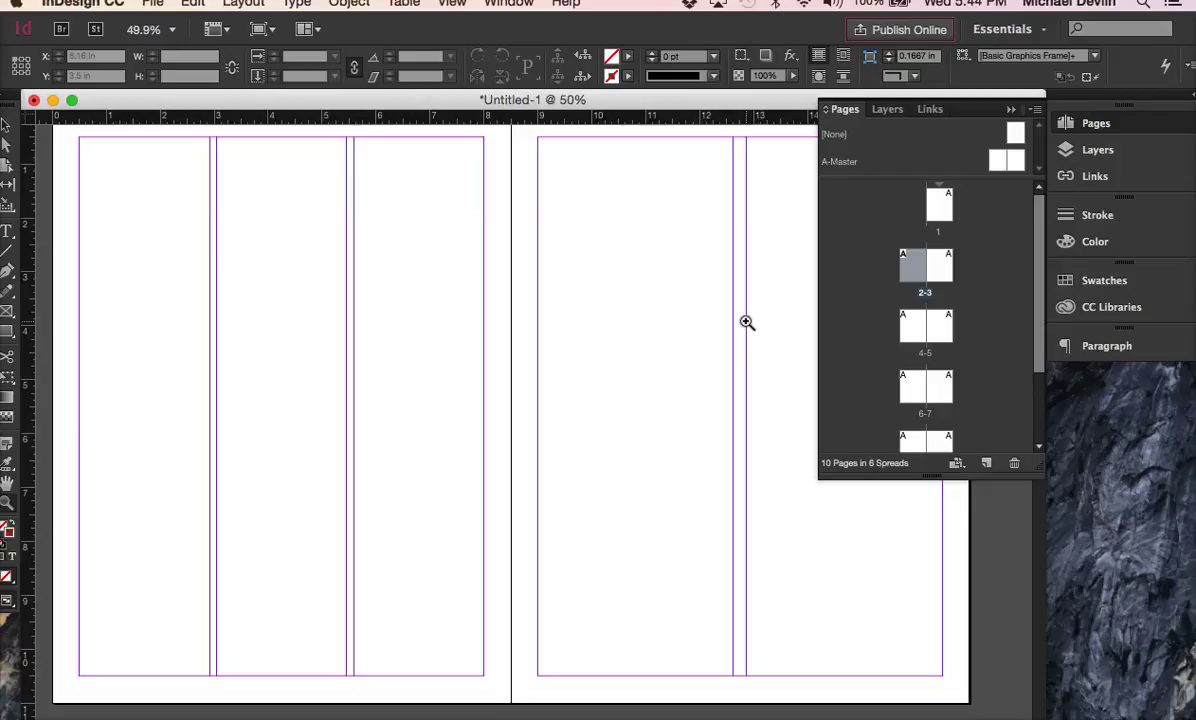
left_click(733, 338, "alt")
scroll(670, 392, "down", 2)
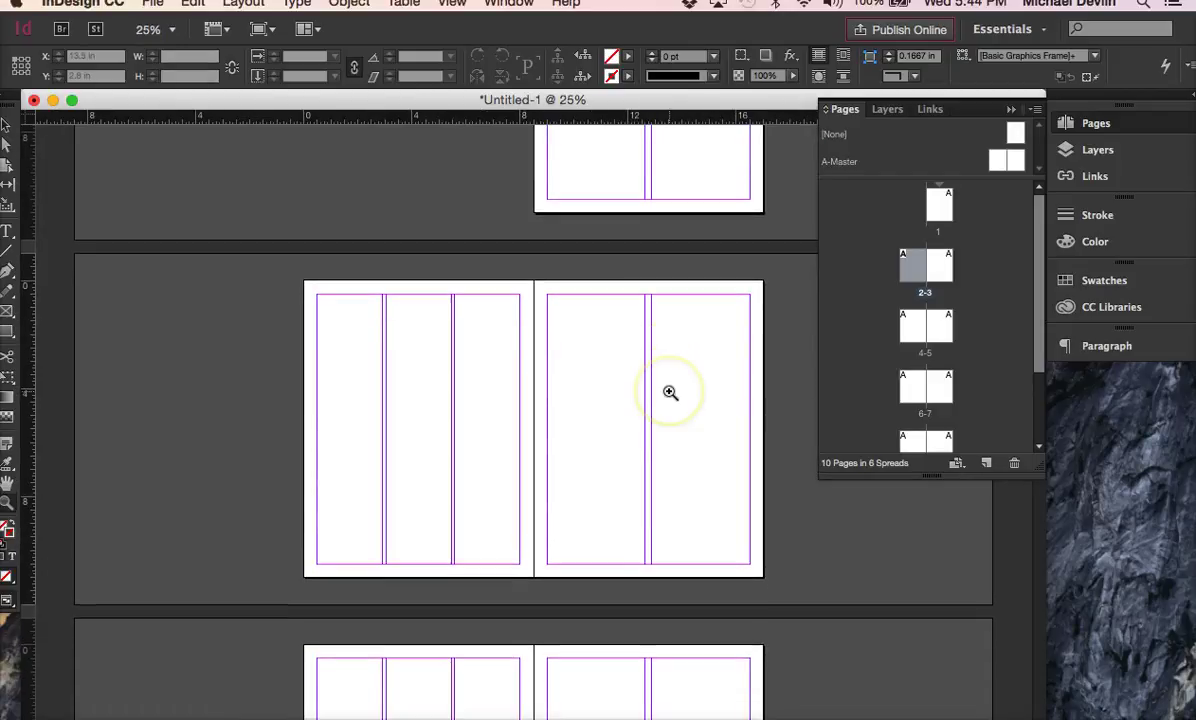
scroll(670, 392, "down", 2)
scroll(472, 366, "down", 5)
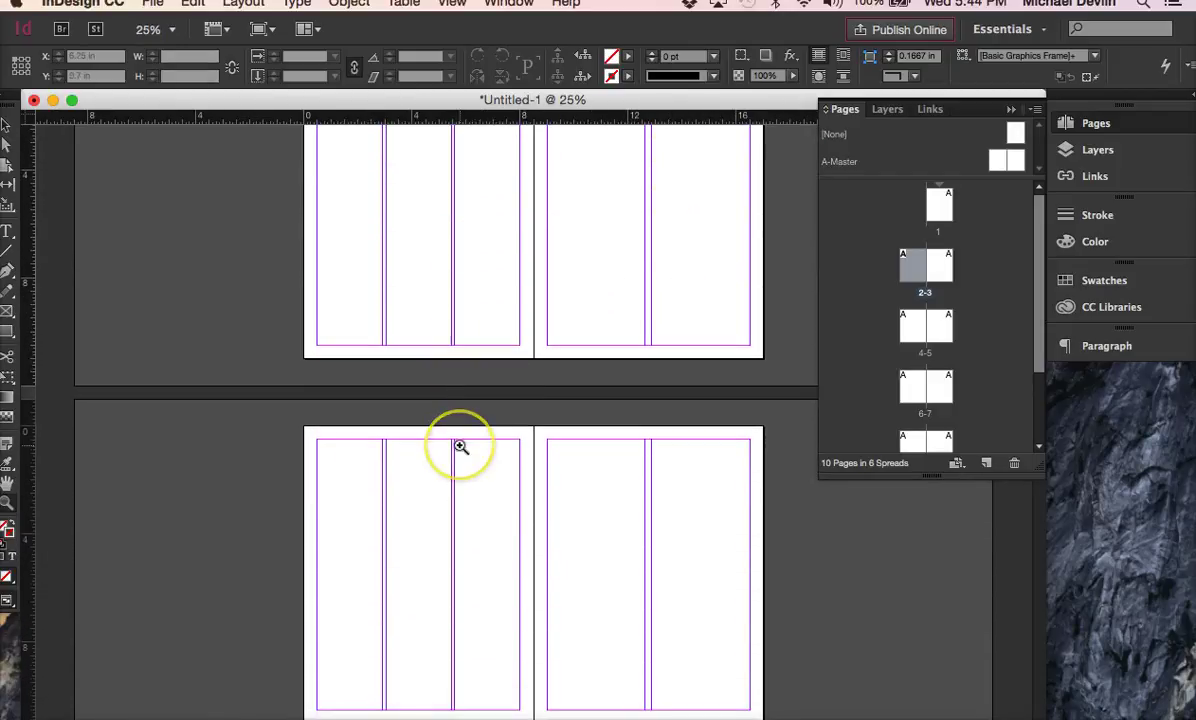
scroll(460, 446, "up", 3)
scroll(460, 446, "down", 5)
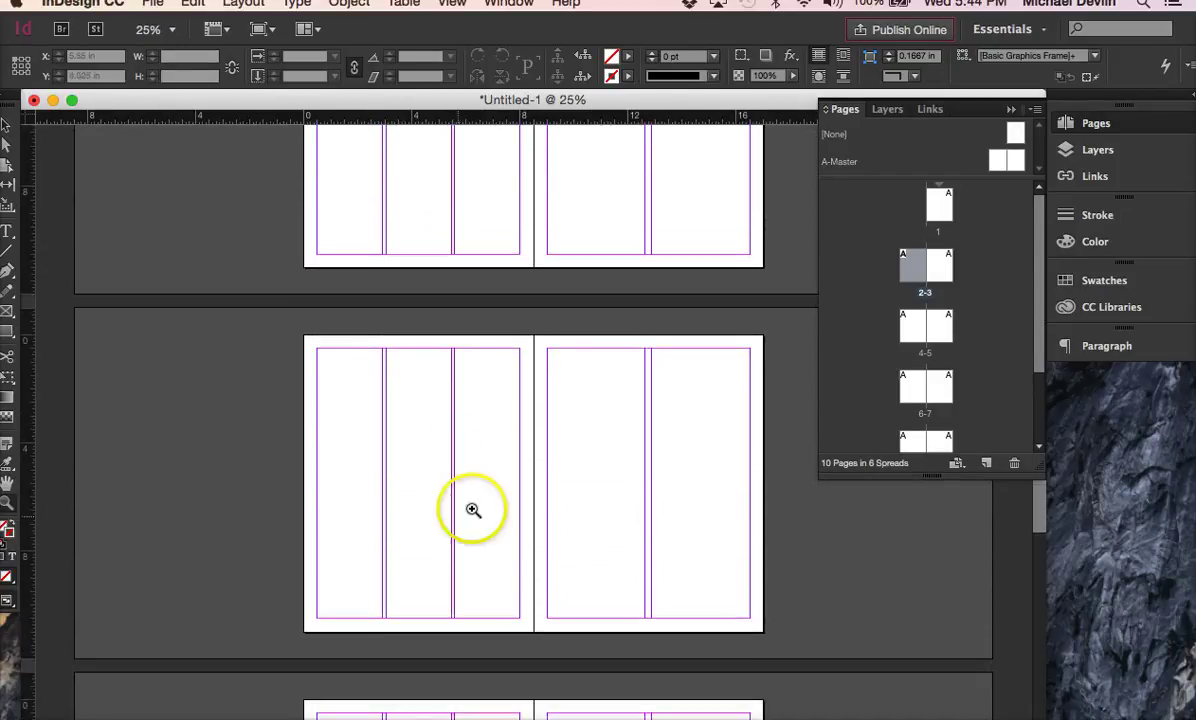
scroll(454, 475, "up", 2)
scroll(507, 380, "down", 4)
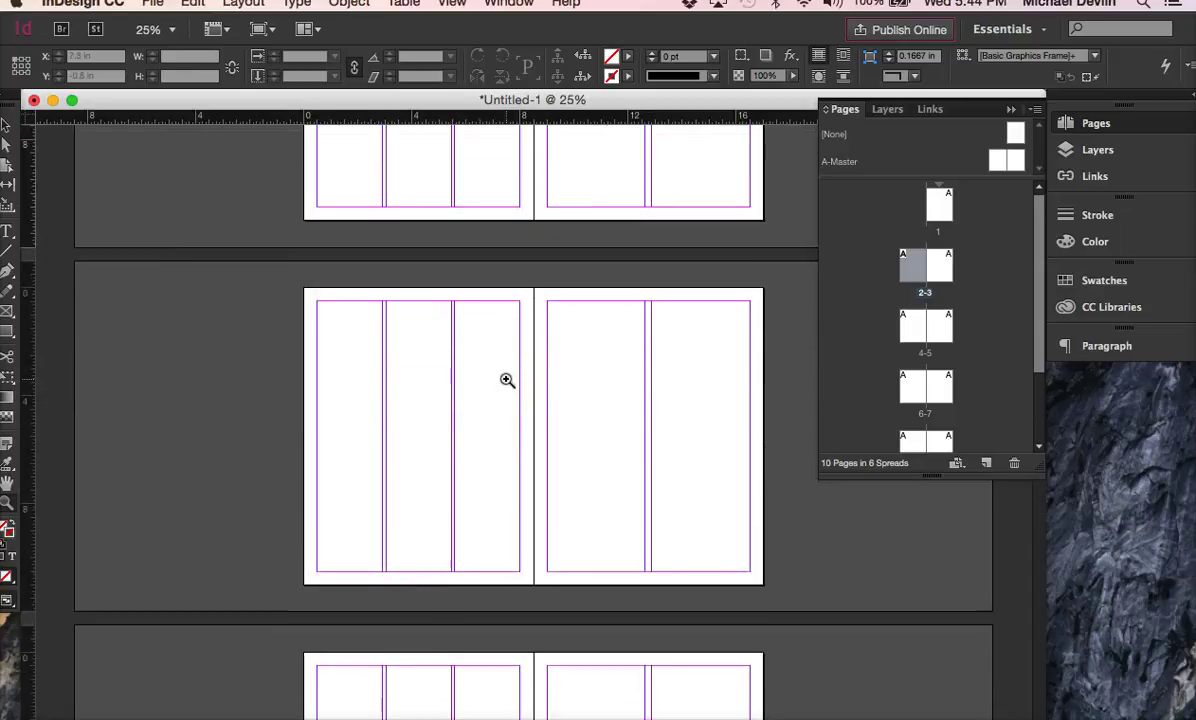
scroll(507, 380, "up", 8)
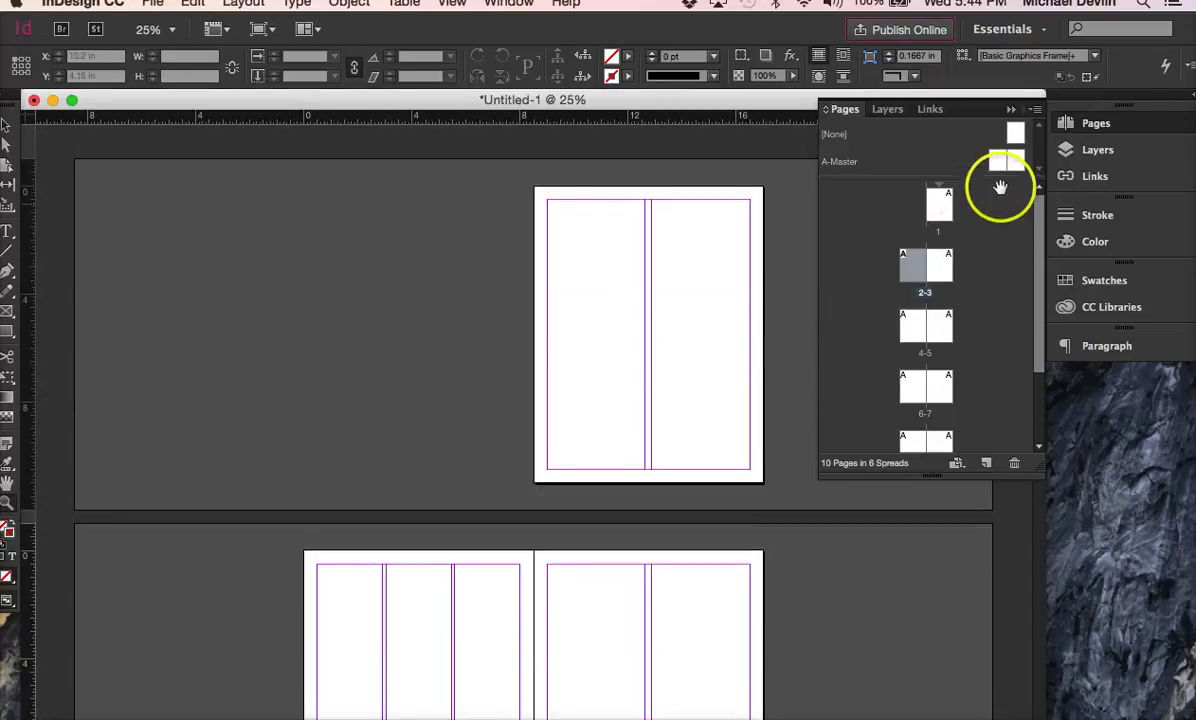
- Set the right-hand page of A-Master to 4 columns in Margins and Columns
double_click(1001, 161)
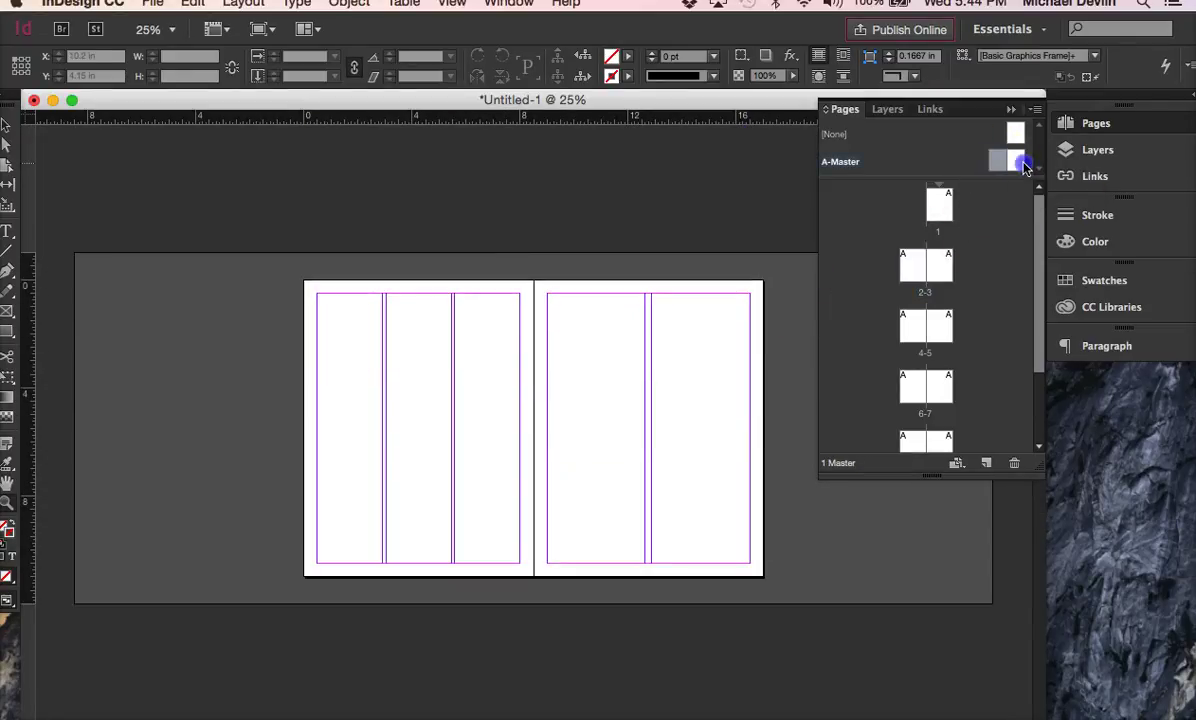
double_click(1023, 163)
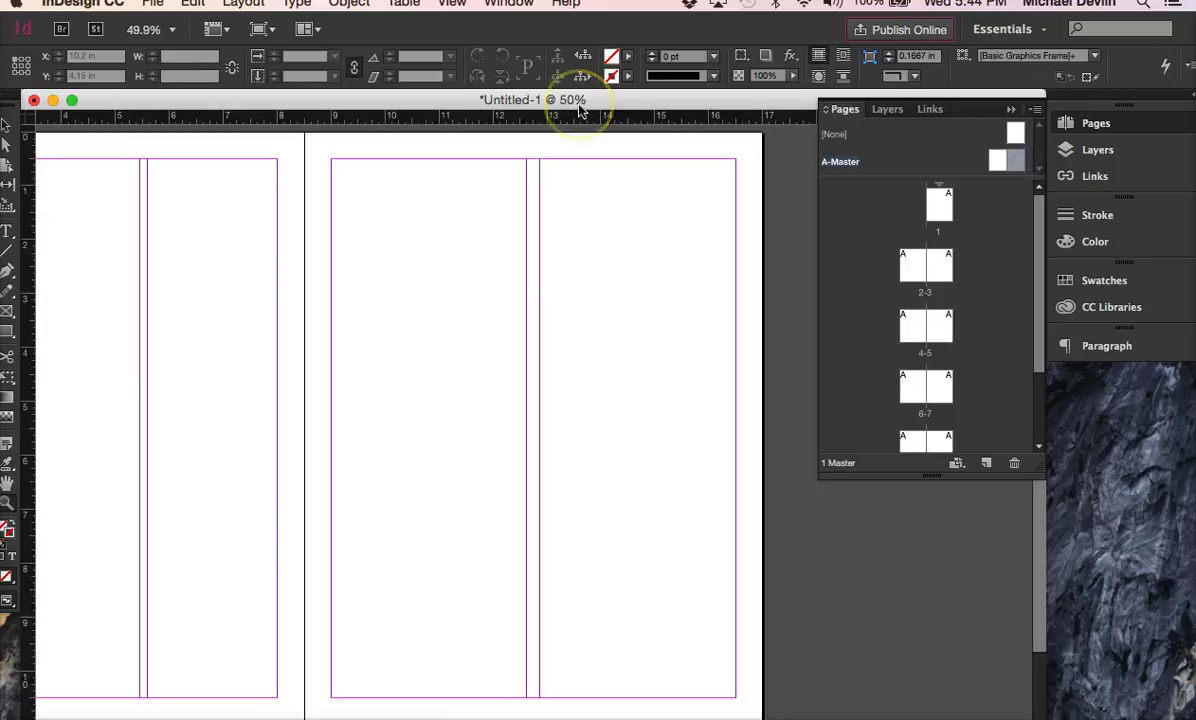
left_click(243, 5)
left_click(285, 40)
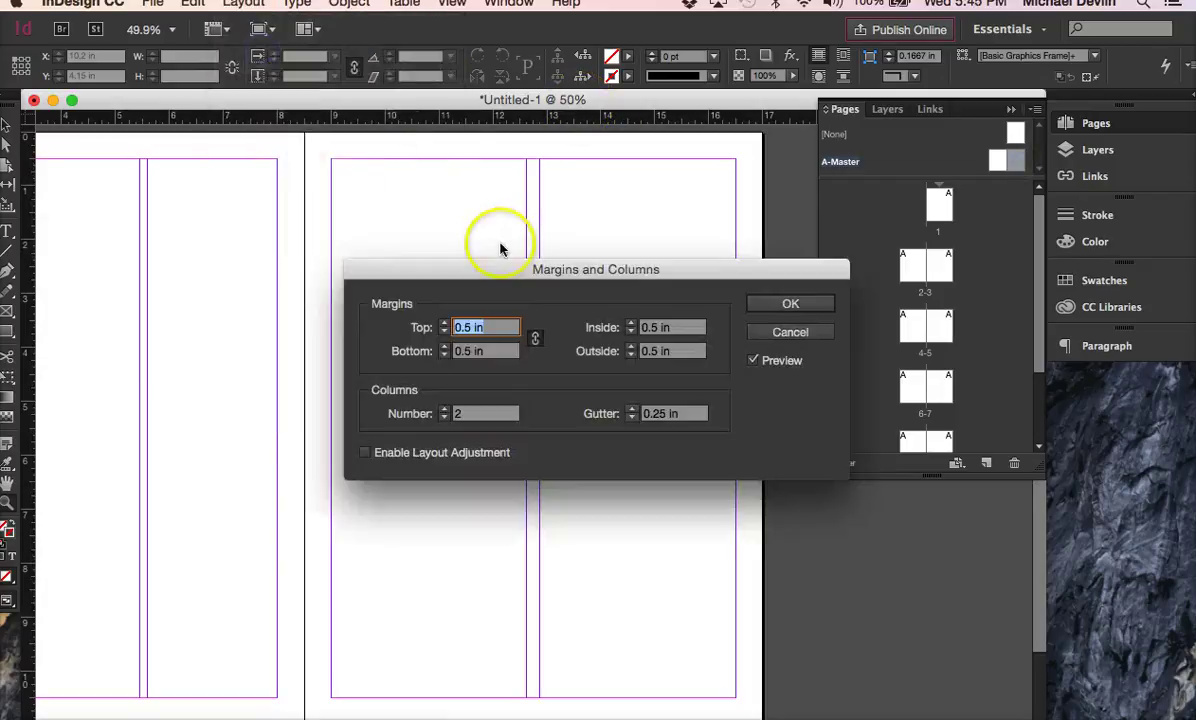
left_click(445, 409)
left_click(445, 409)
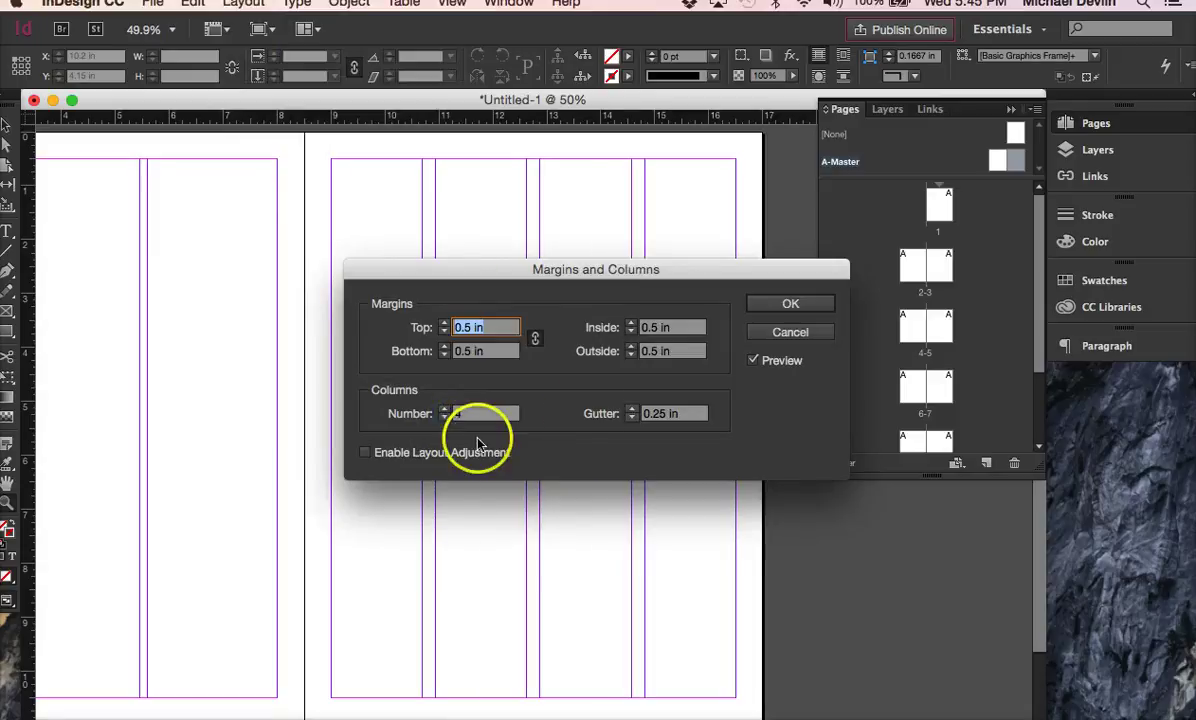
left_click(790, 306)
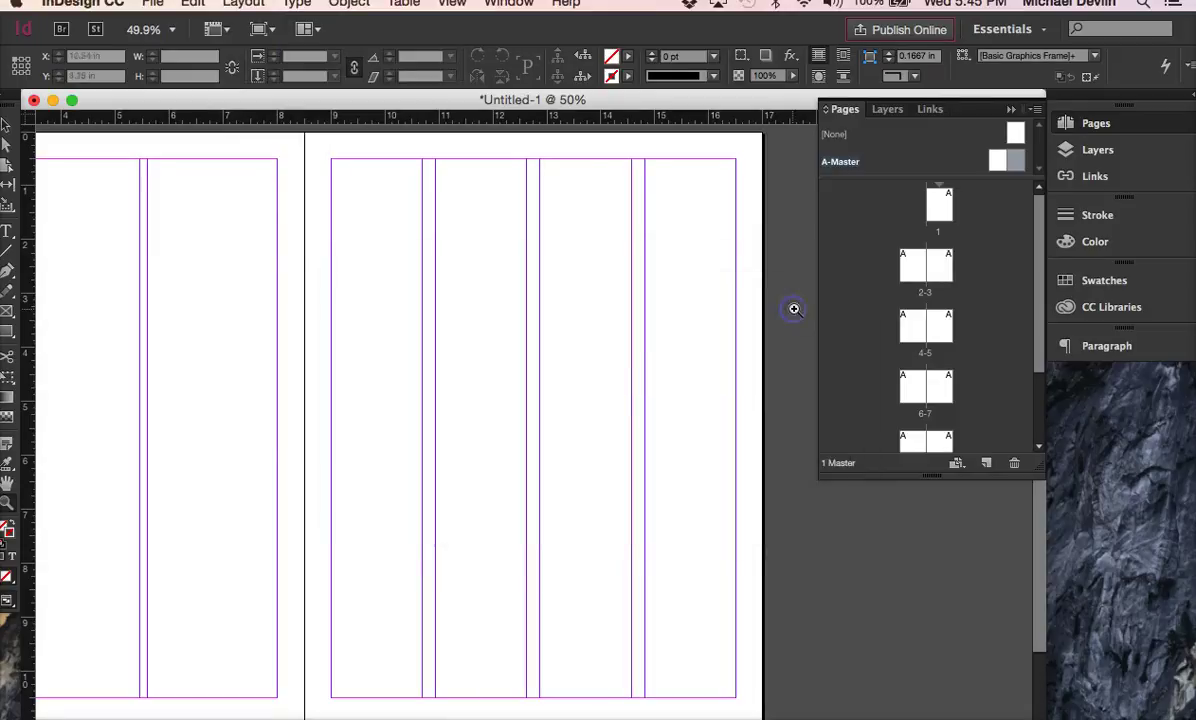
- Go to page 2 and examine how the column layouts of the two A-Master pages appear across spread 2-3
key("z")
left_click(702, 384)
scroll(702, 384, "left", 3)
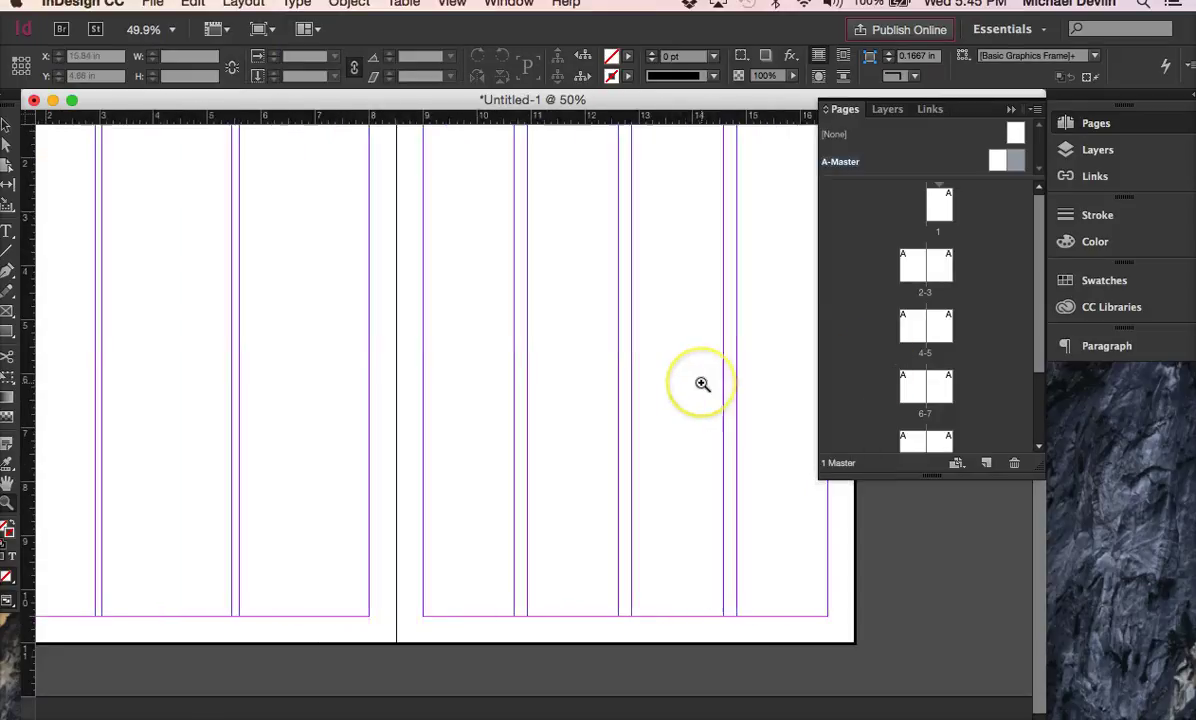
left_click(881, 247)
double_click(906, 258)
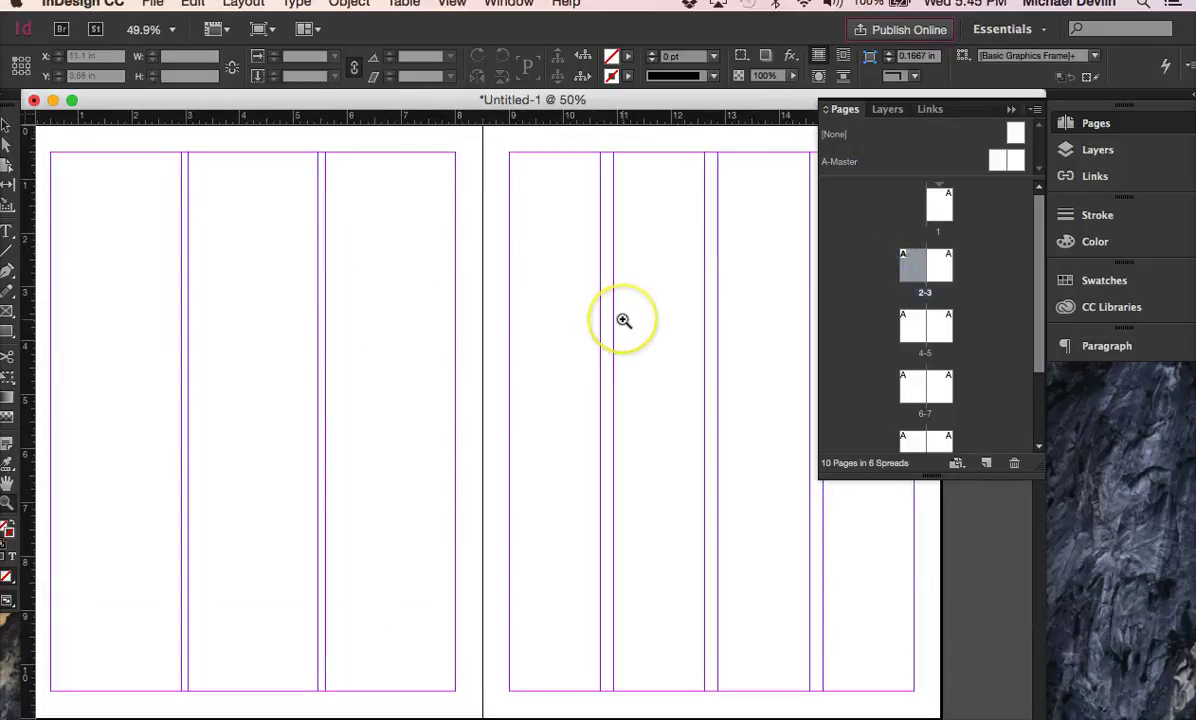
scroll(625, 322, "up", 5)
scroll(625, 325, "down", 5)
scroll(638, 332, "right", 1)
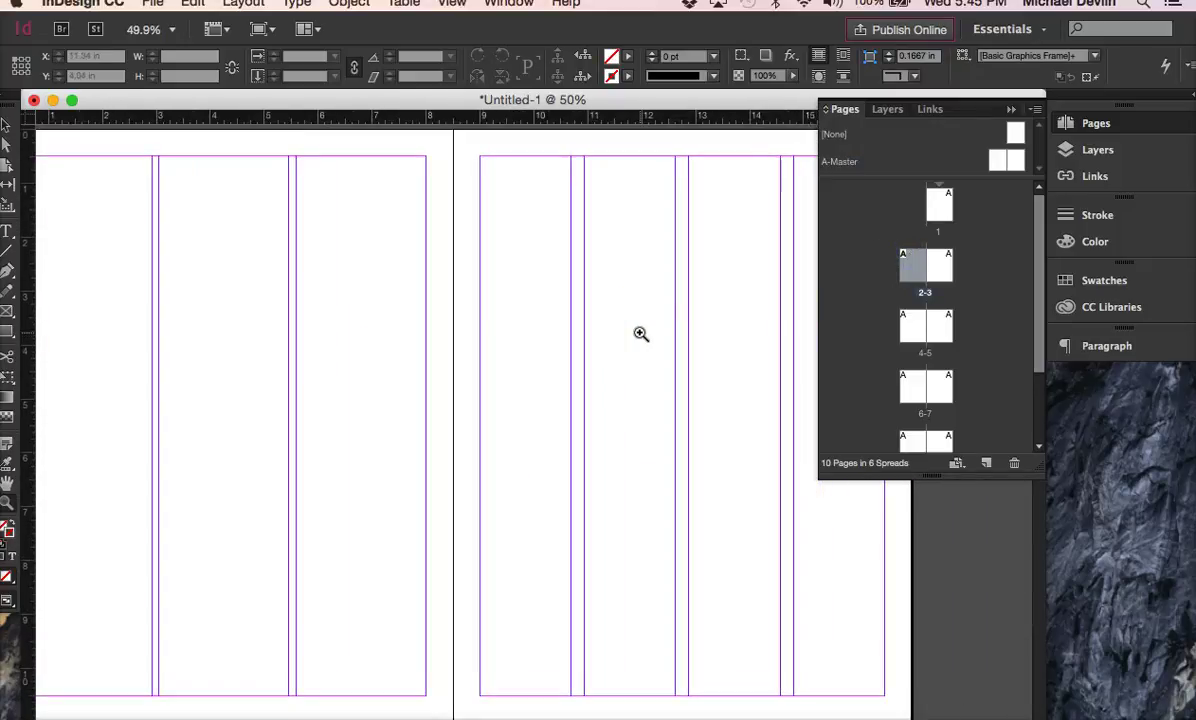
scroll(630, 345, "left", 4)
scroll(620, 345, "up", 1)
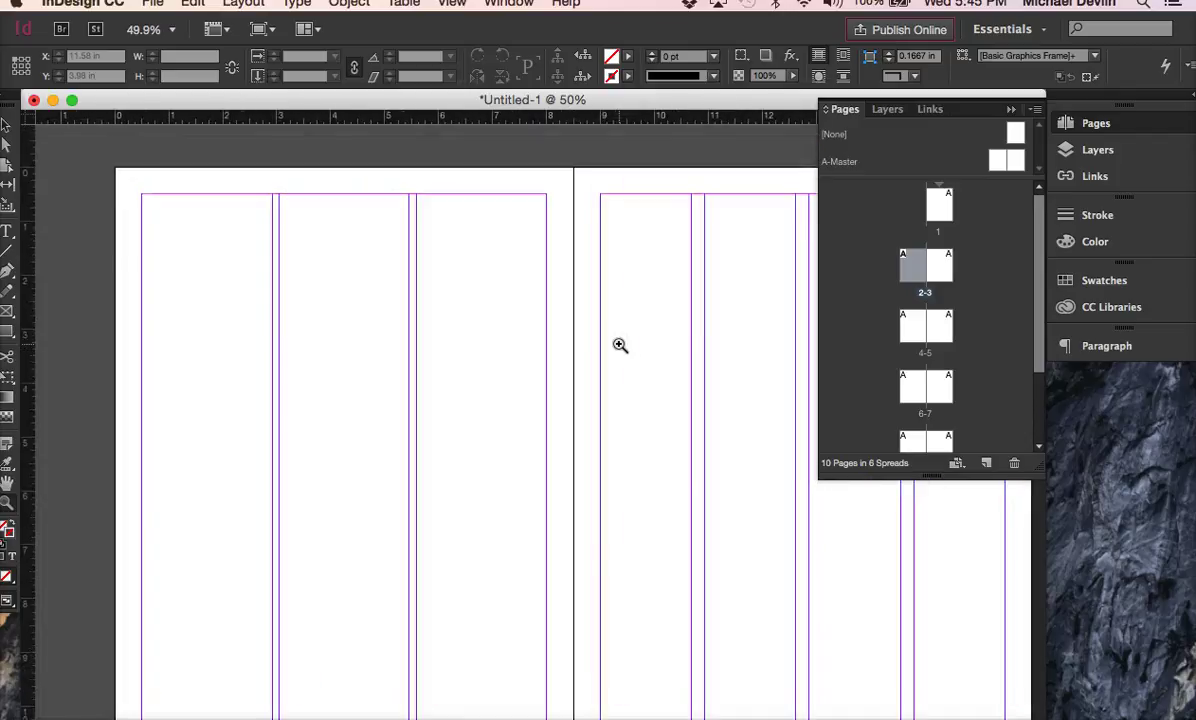
- Select the A-Master spread, check that rulers are enabled, and try to place horizontal ruler guides with the Selection tool
left_click(977, 157)
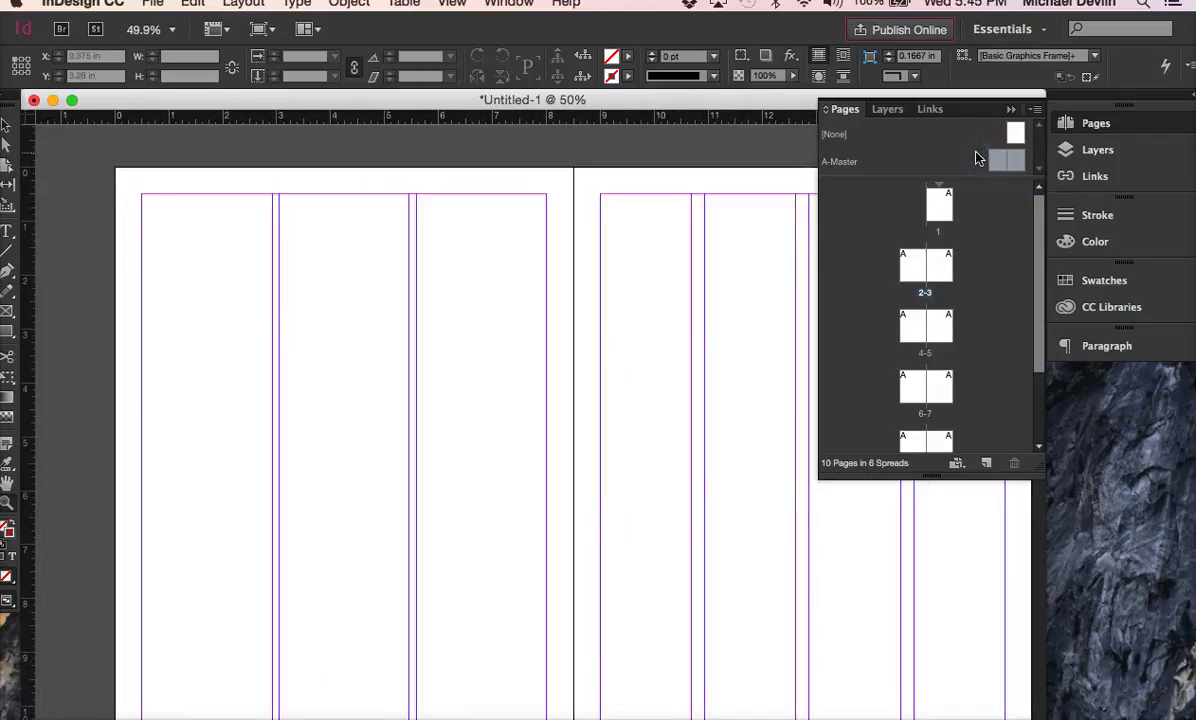
left_click(872, 166)
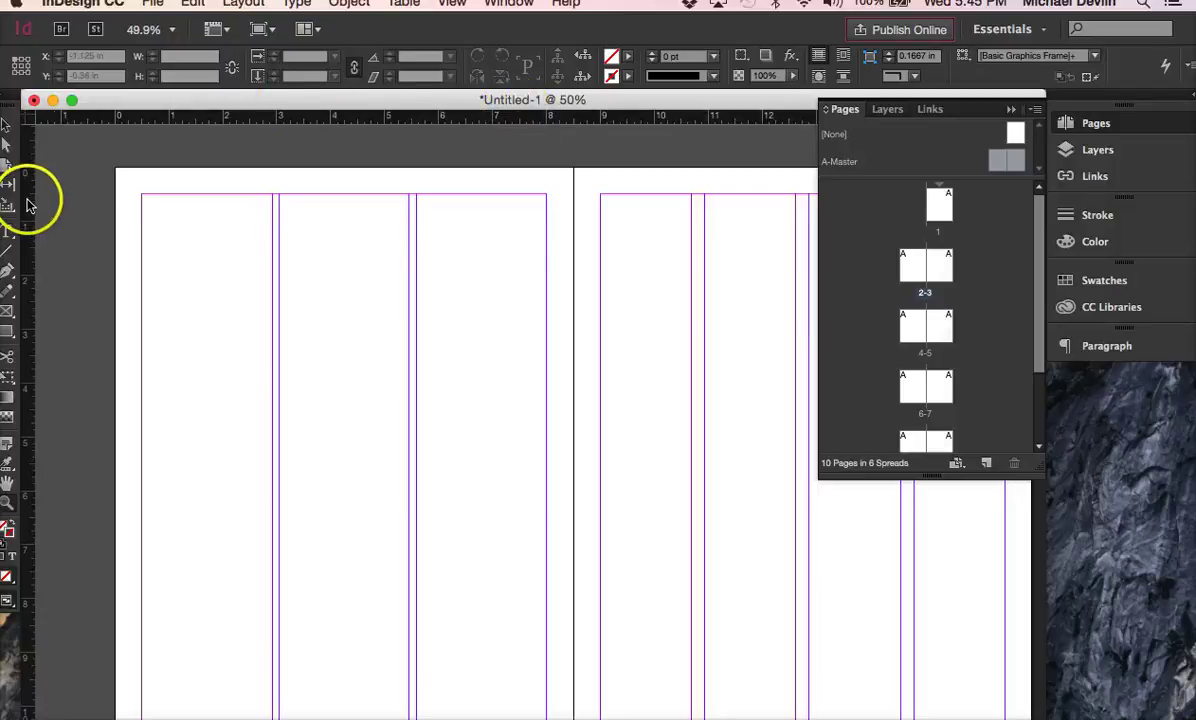
left_click(215, 30)
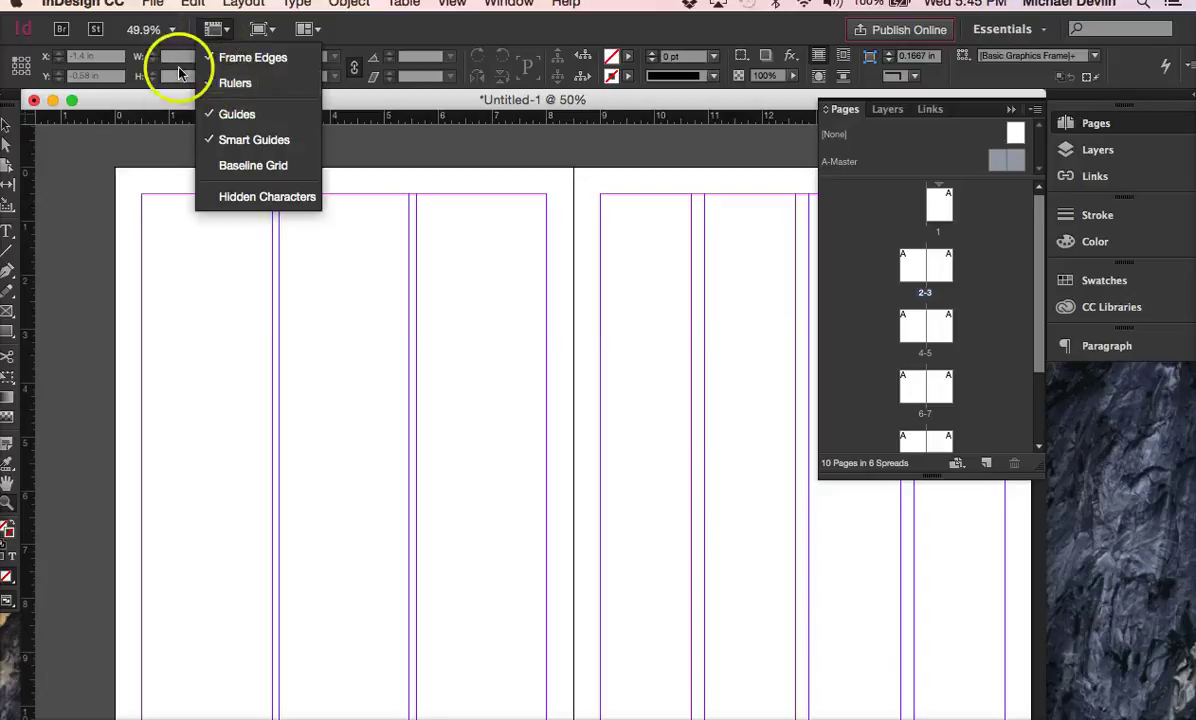
left_click(175, 28)
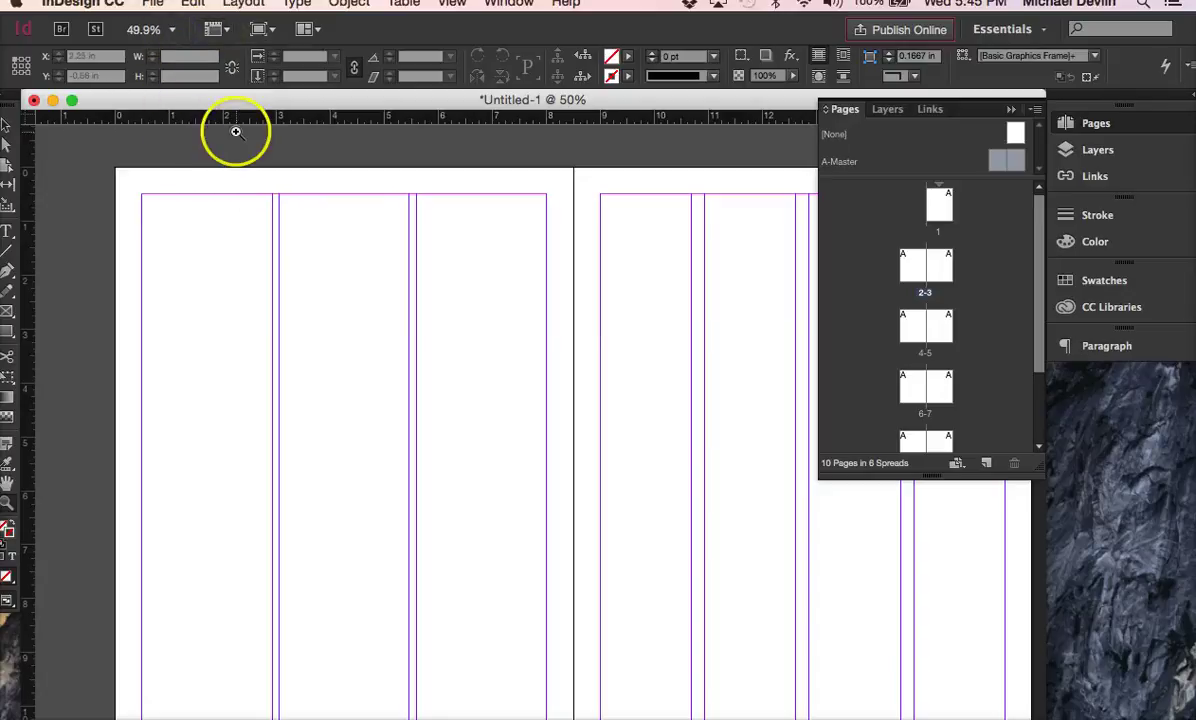
left_click(6, 124)
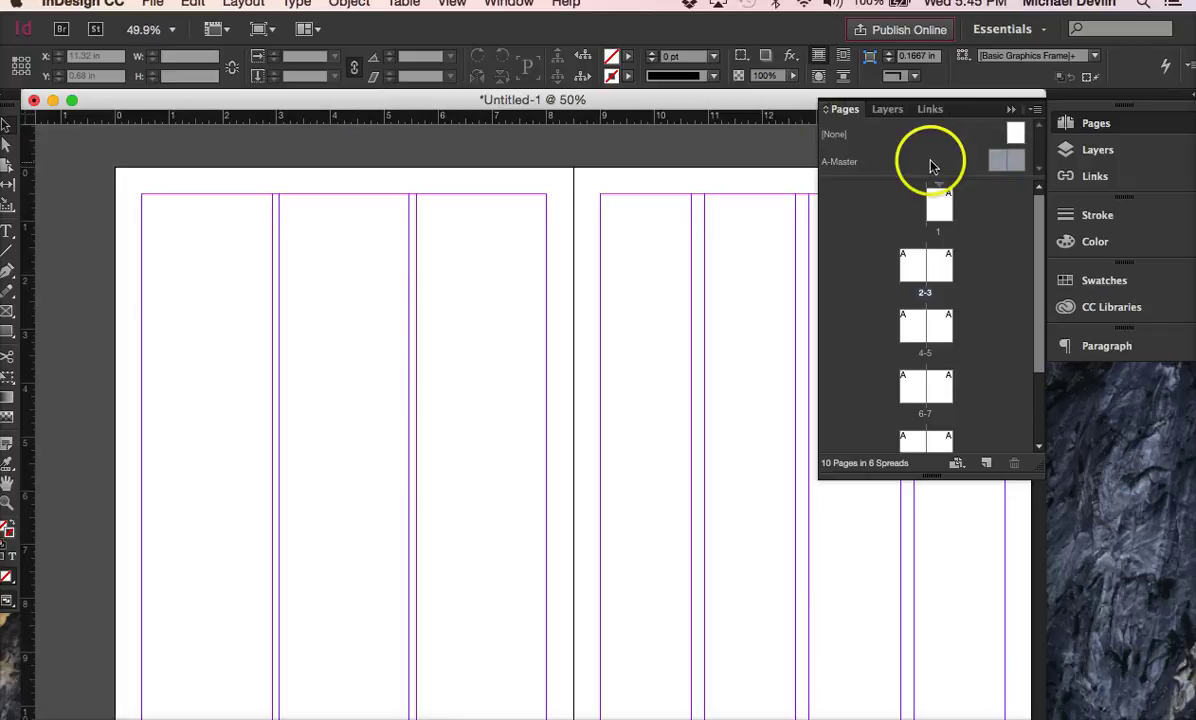
left_click(1005, 160)
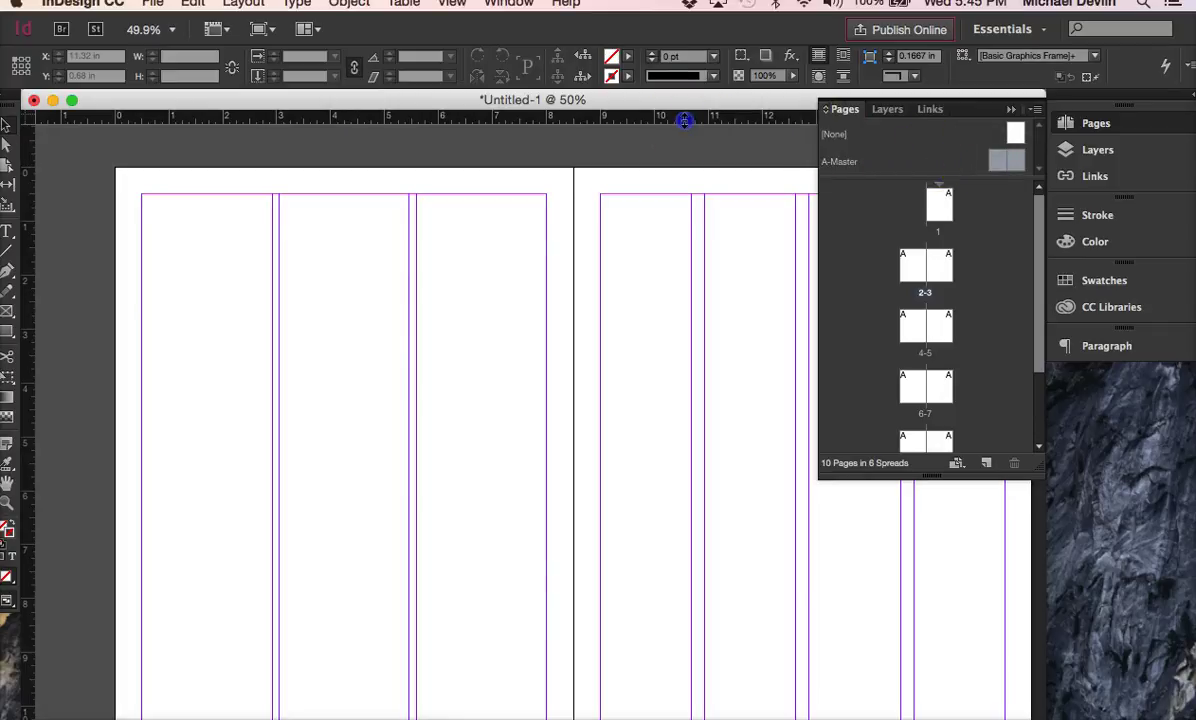
left_click_drag(684, 119, 611, 276)
left_click_drag(529, 121, 491, 275)
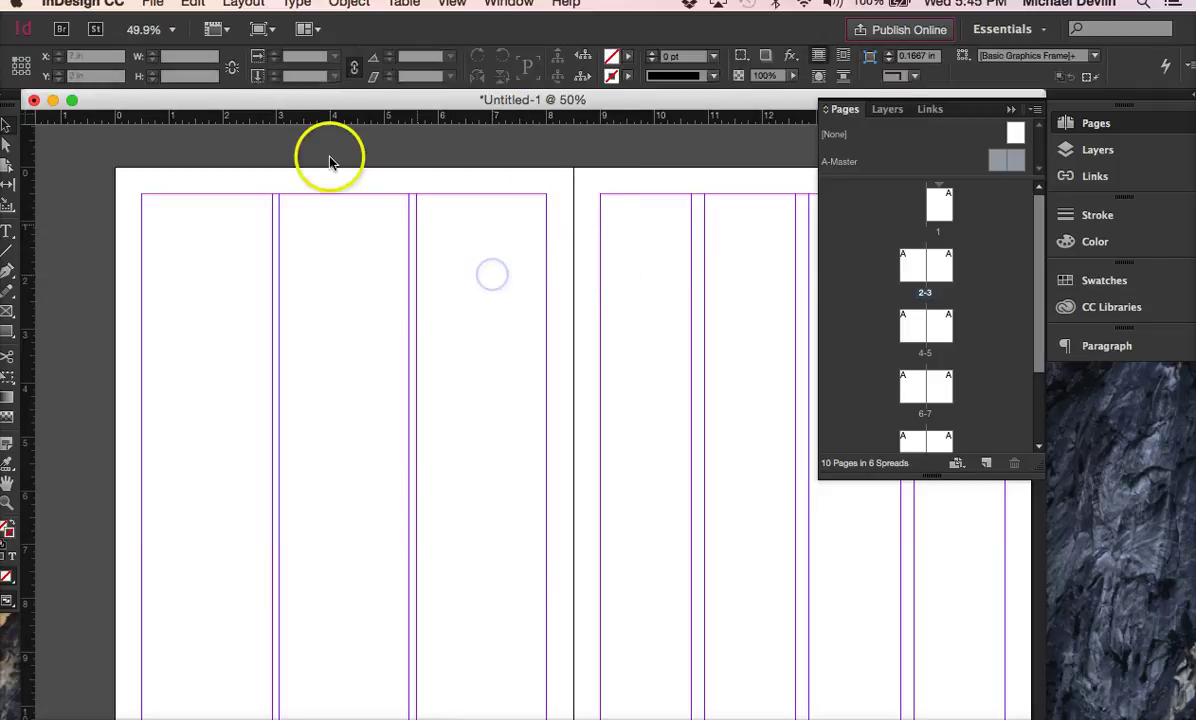
- Examine the view options, the screen modes and the document arrangement choices
left_click(210, 30)
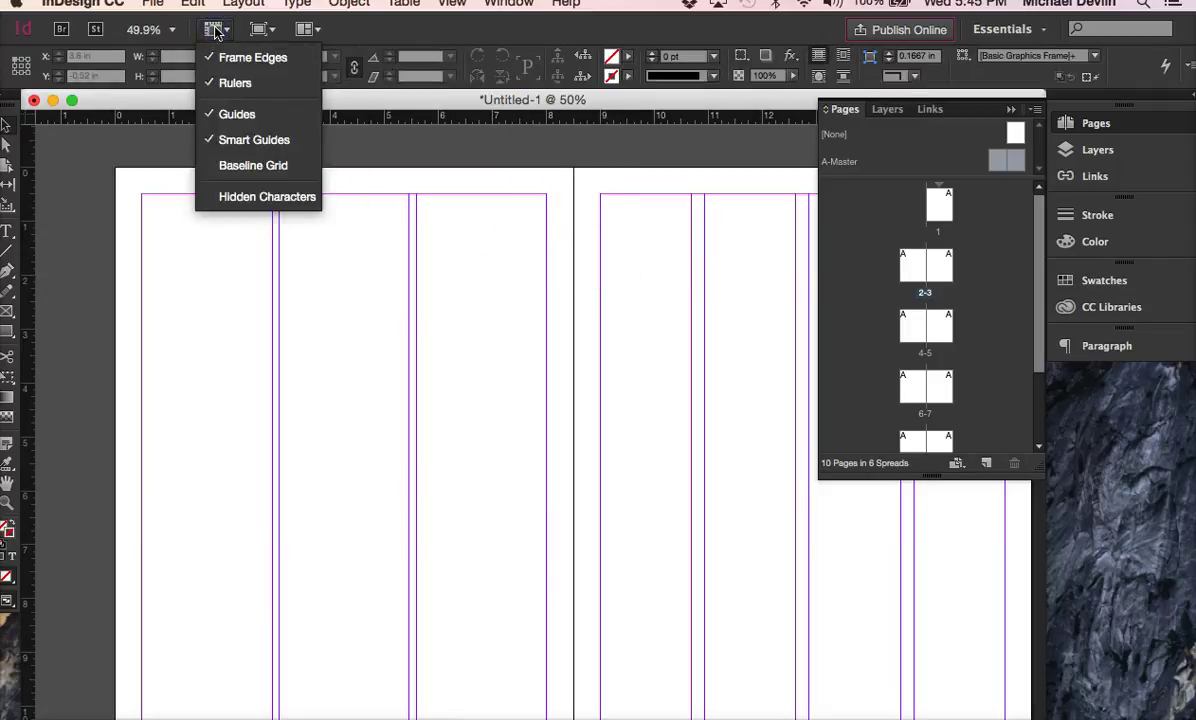
left_click(256, 32)
left_click(255, 32)
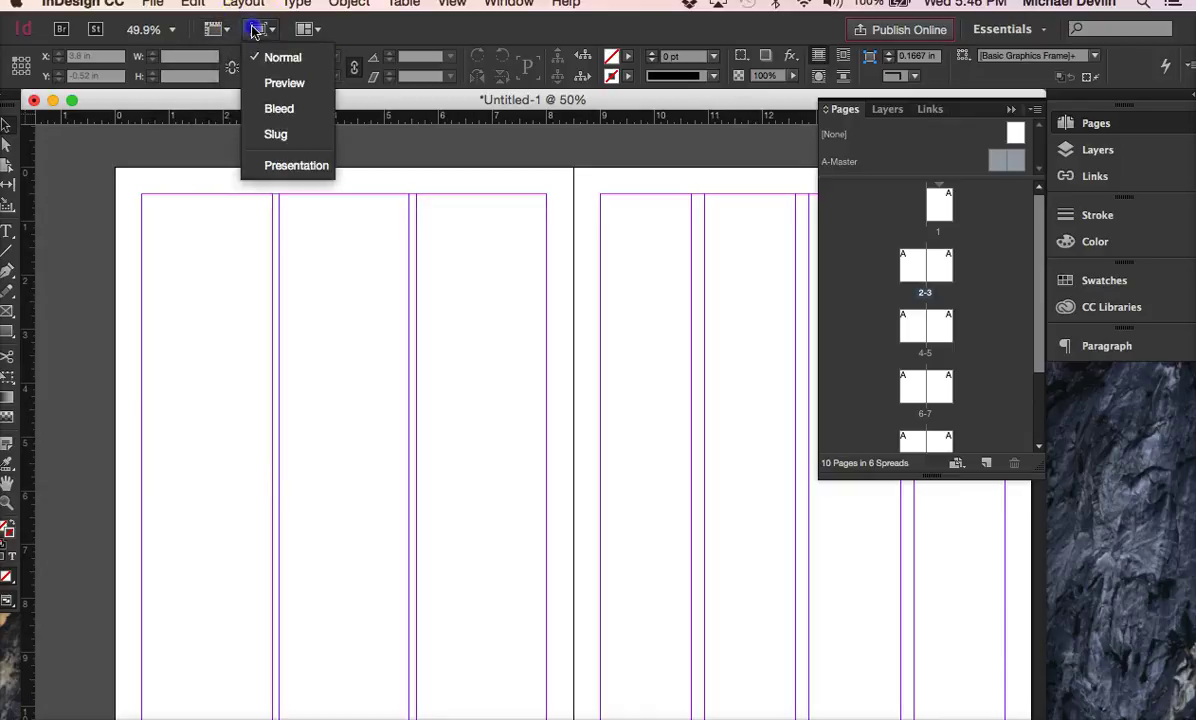
left_click(255, 31)
left_click(255, 32)
left_click(253, 29)
left_click(297, 30)
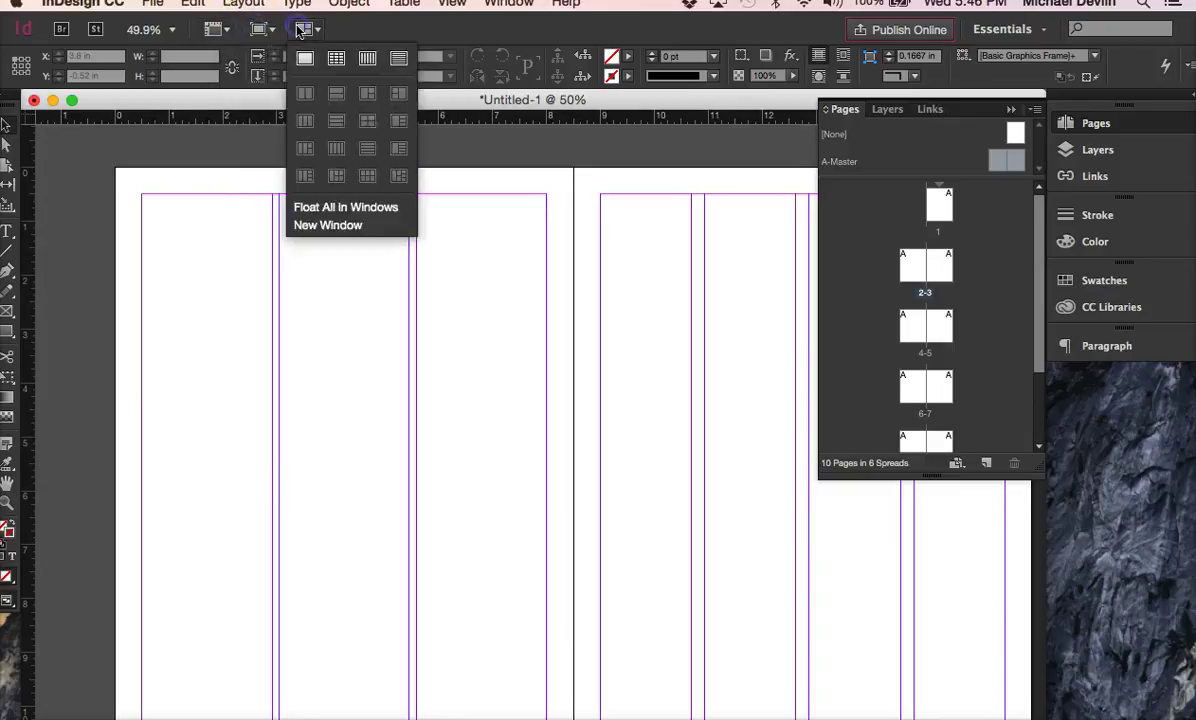
left_click(298, 30)
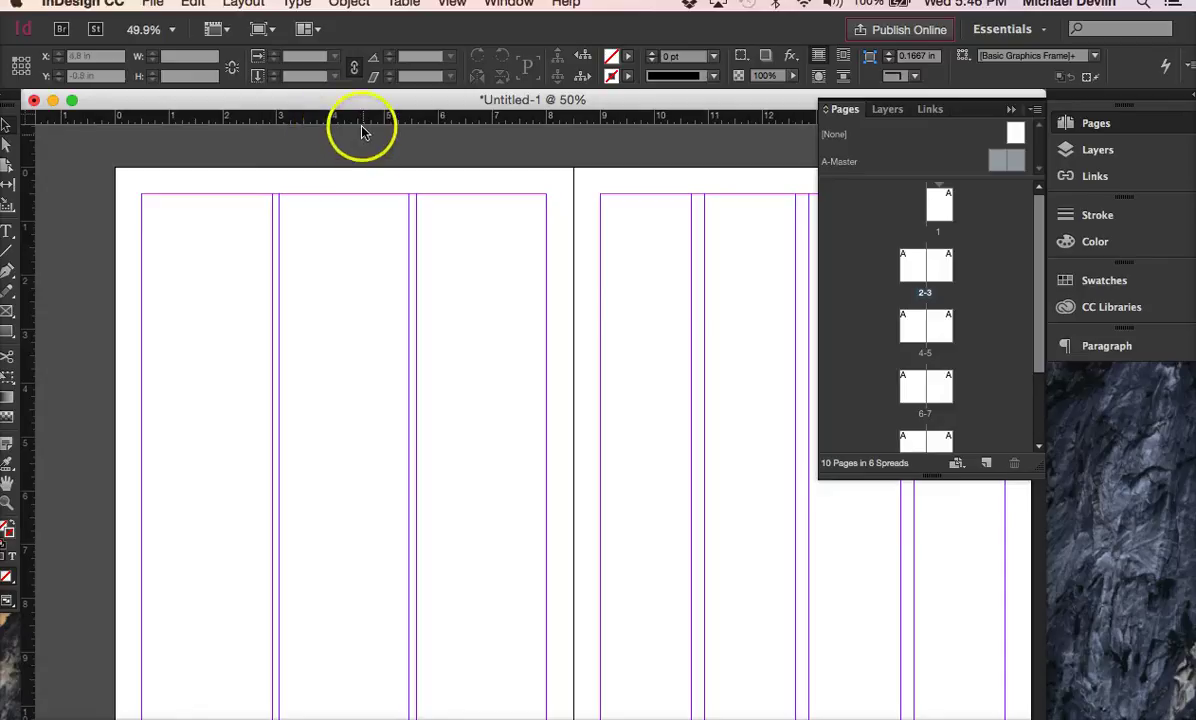
- Place vertical guides at 0.5 in and 1.7083 in and a horizontal guide at 1.88 in on page 4, and undo the last two
left_click_drag(360, 124, 344, 216)
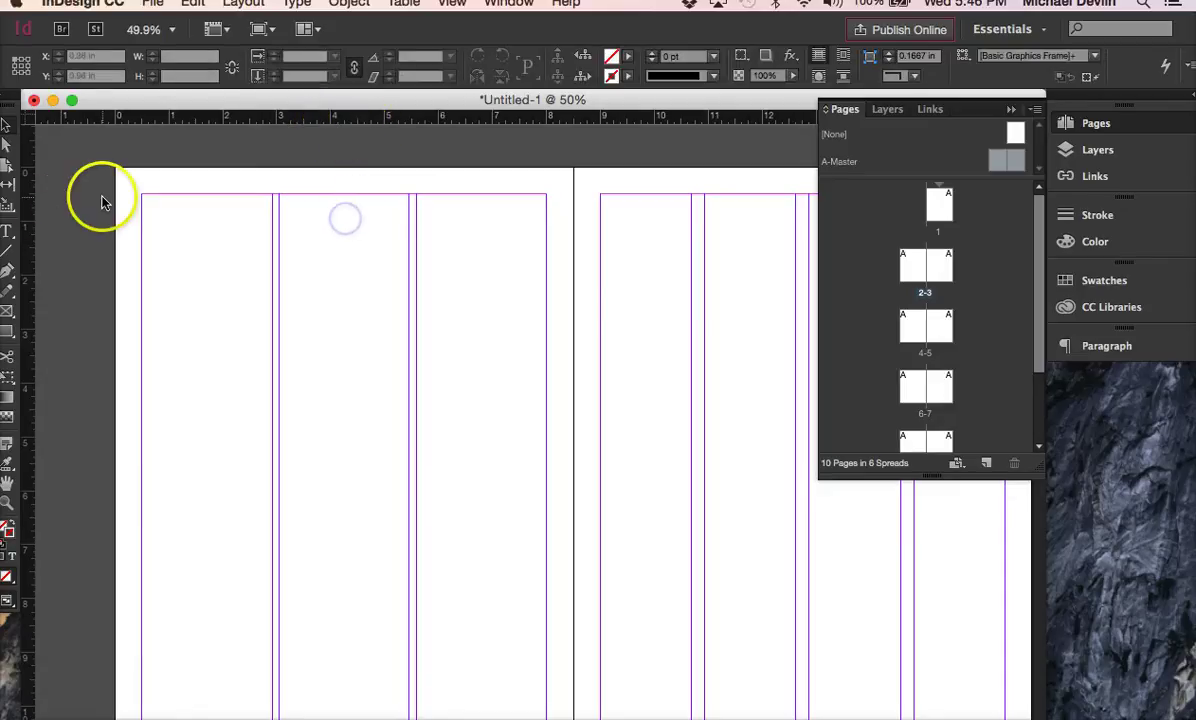
left_click_drag(32, 208, 140, 226)
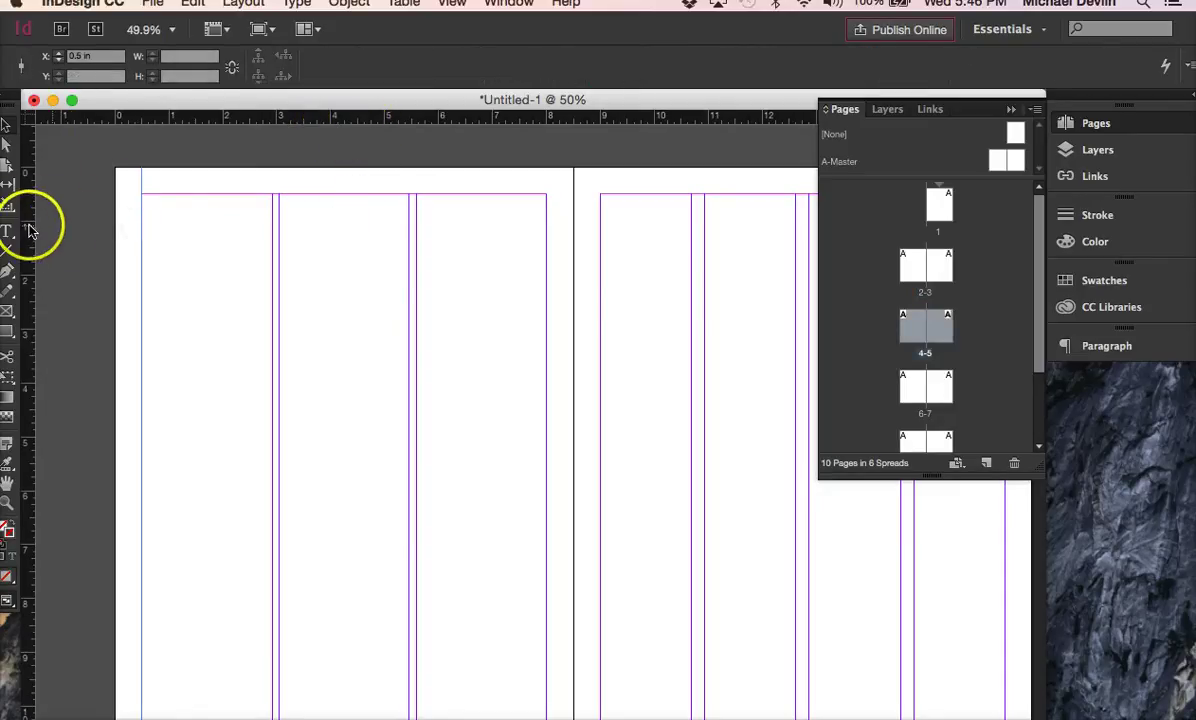
left_click_drag(30, 231, 208, 259)
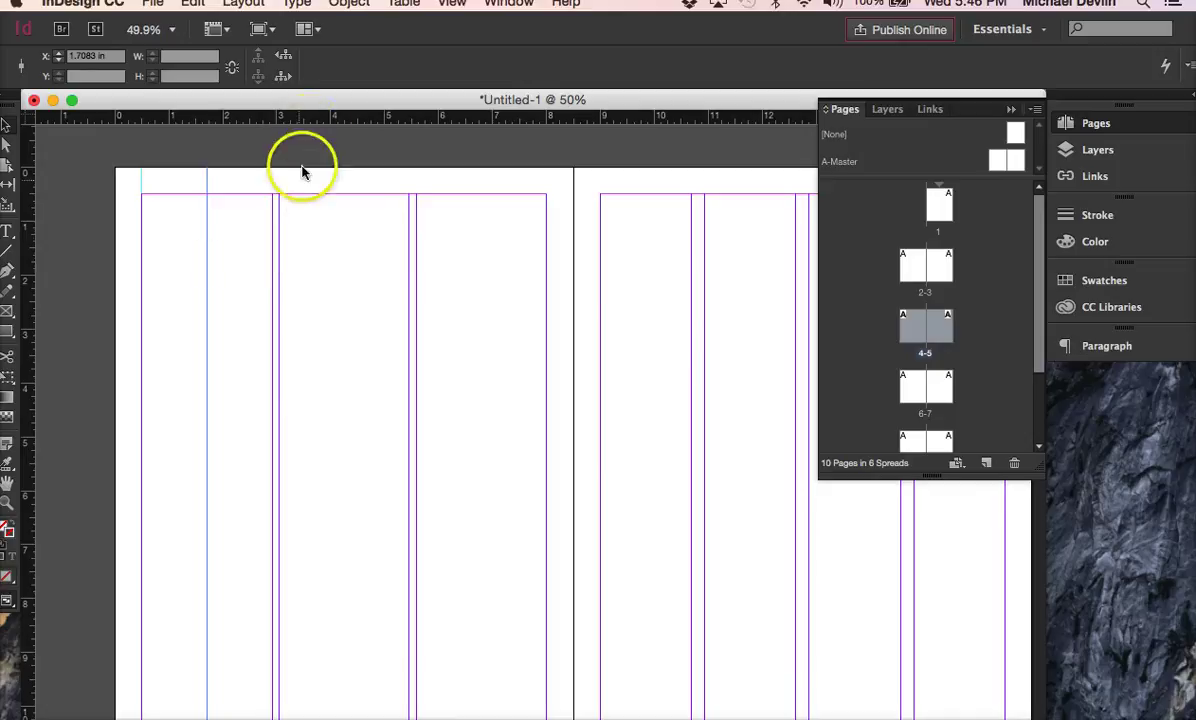
left_click_drag(312, 125, 307, 269)
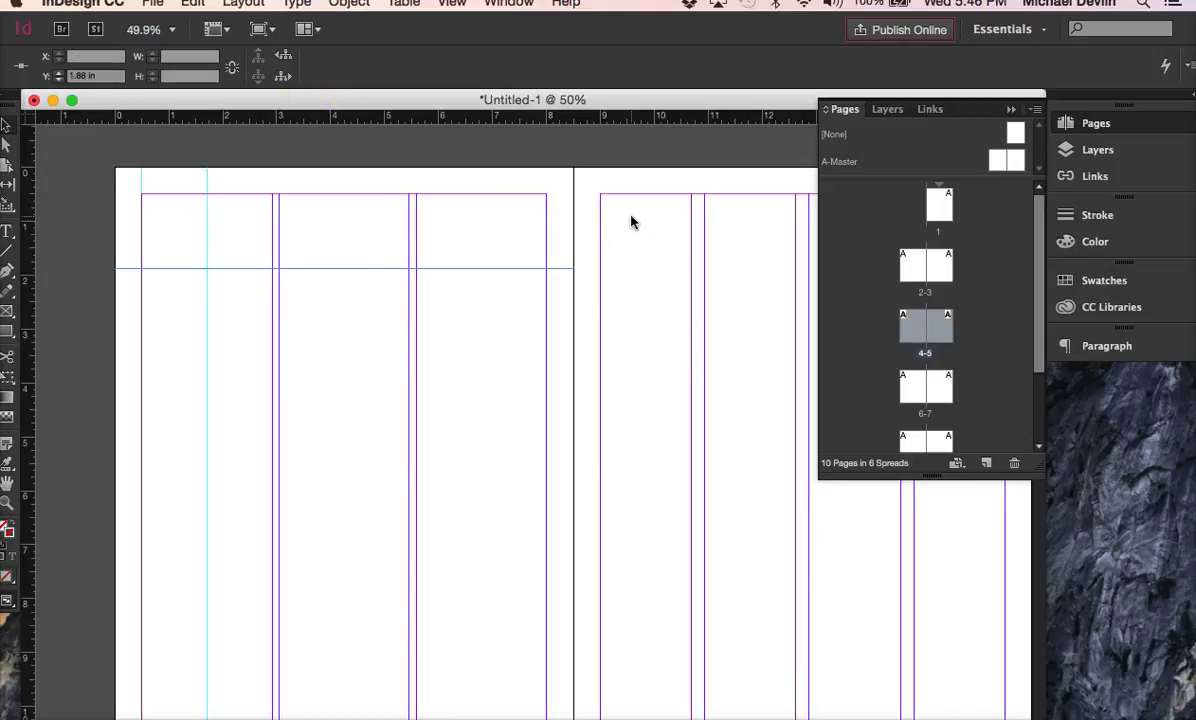
key("super+z")
key("super+z")
- Add horizontal guides at 1.7 in and about 6 in and a vertical guide at 5.94 in to A-Master's left-hand page
double_click(1006, 158)
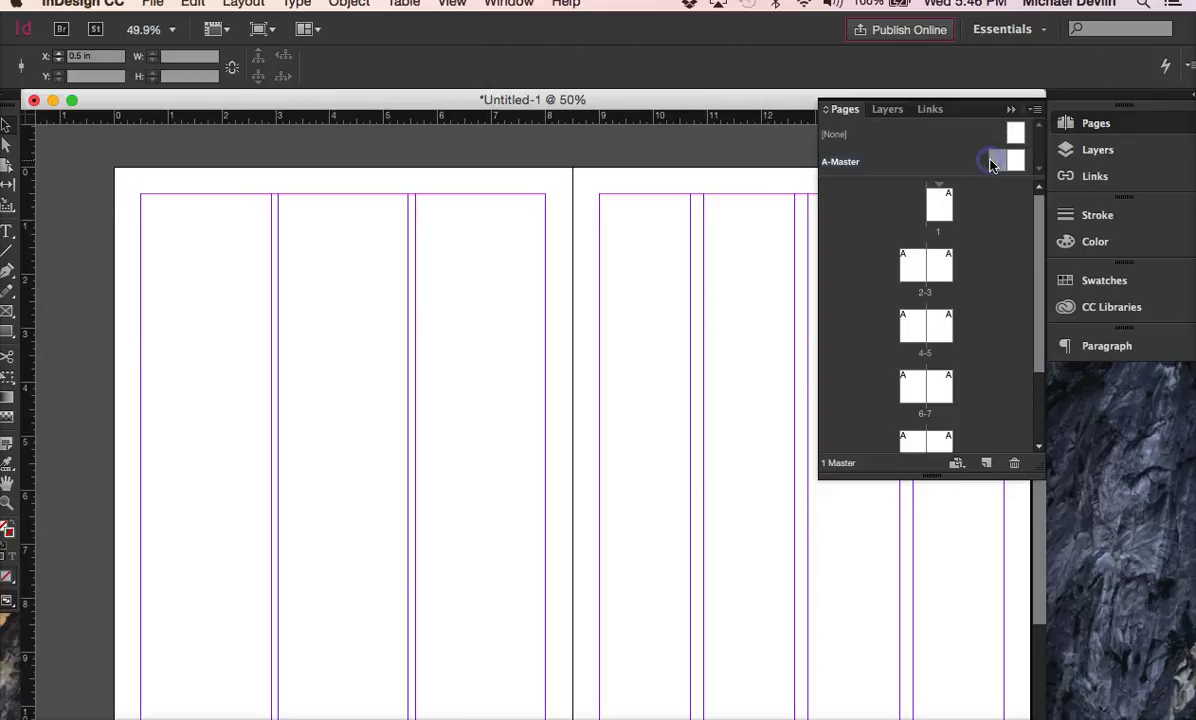
left_click(537, 106)
left_click_drag(475, 120, 465, 259)
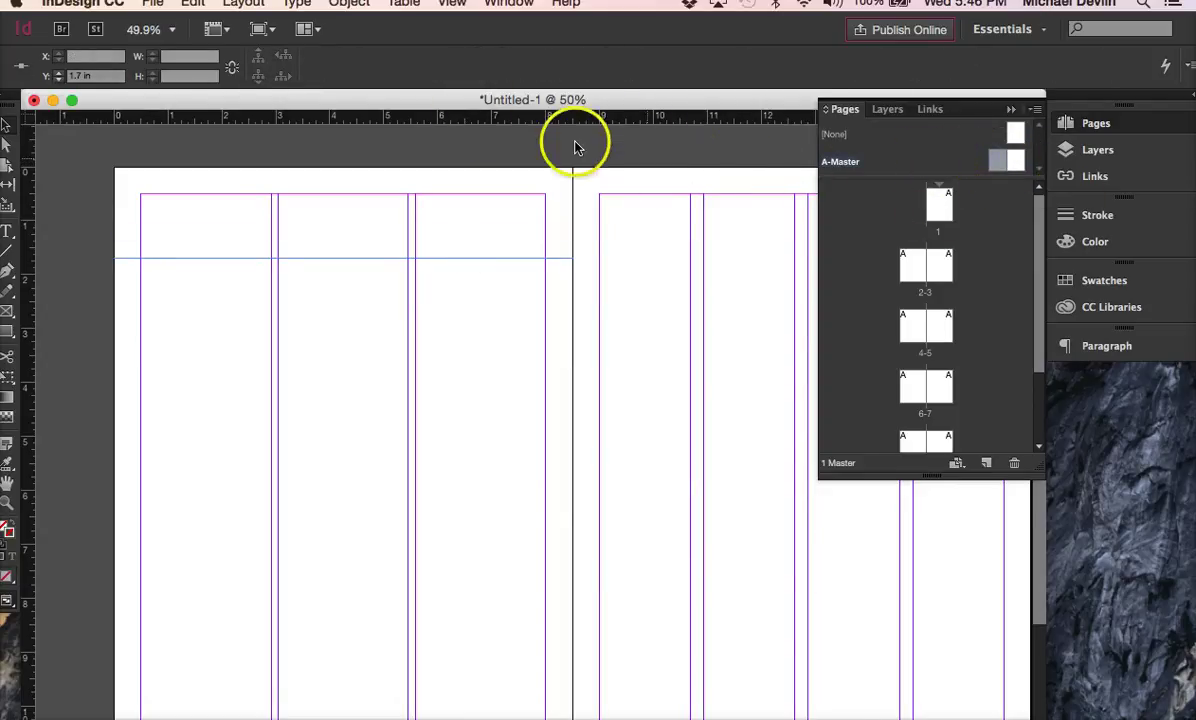
left_click(999, 158)
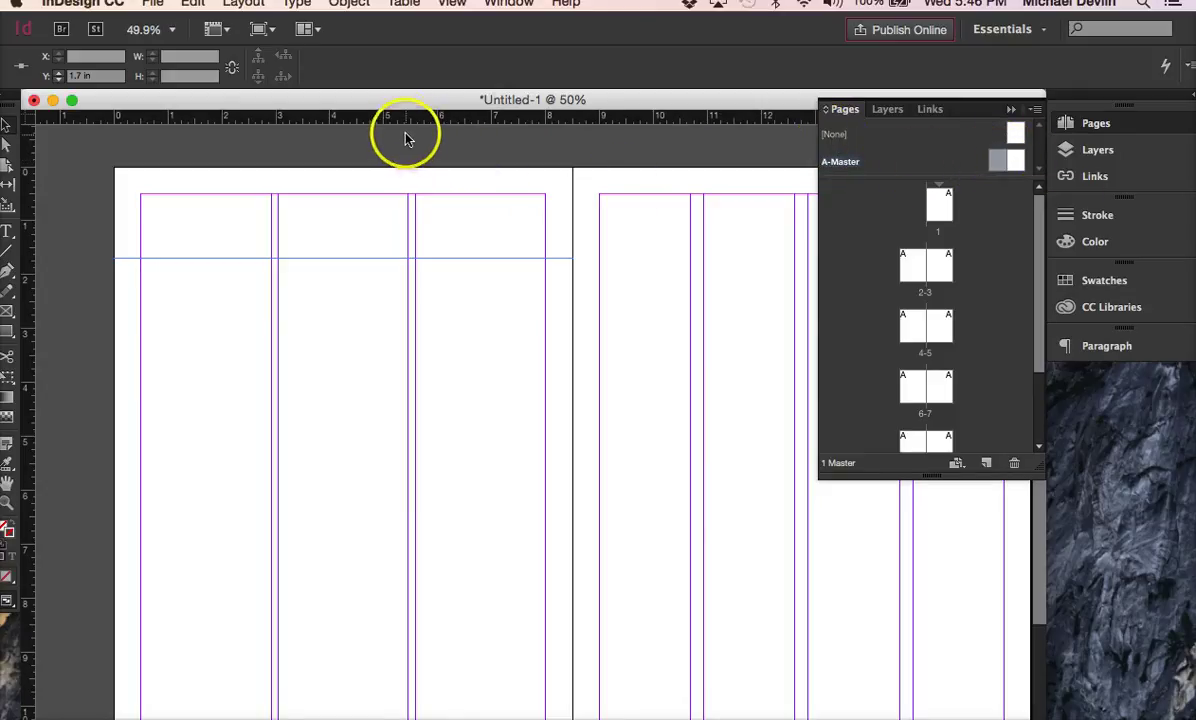
left_click_drag(405, 138, 369, 491)
left_click_drag(27, 337, 434, 354)
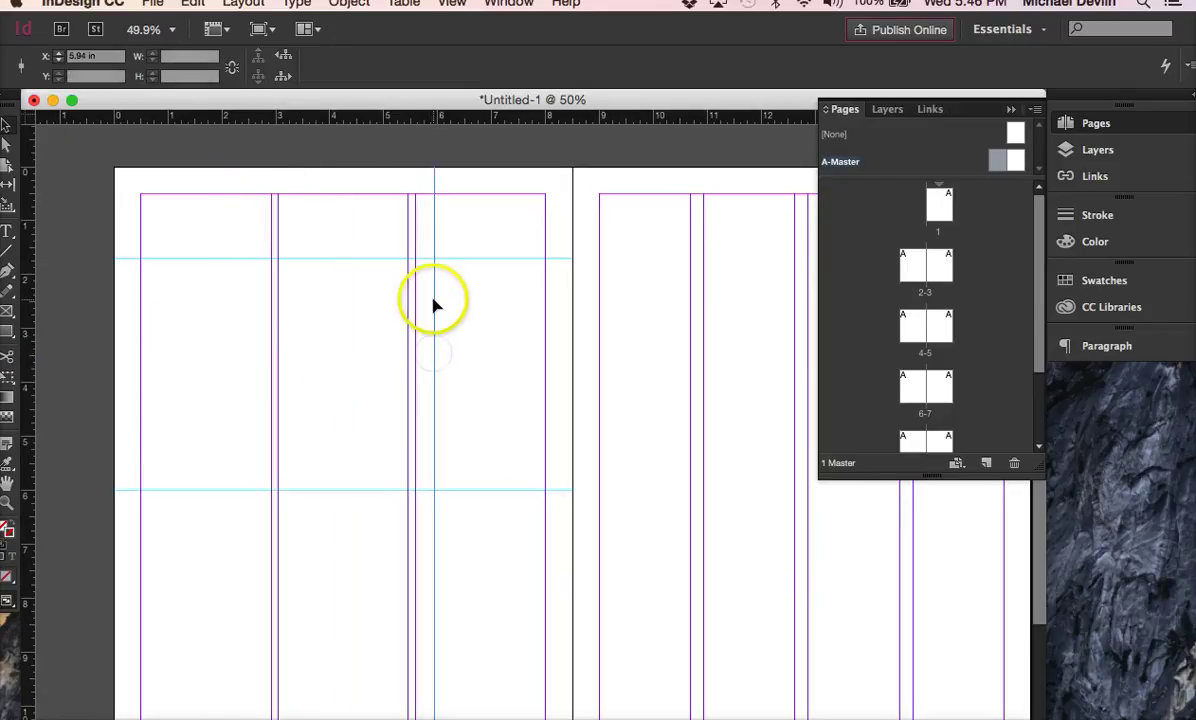
left_click(406, 221)
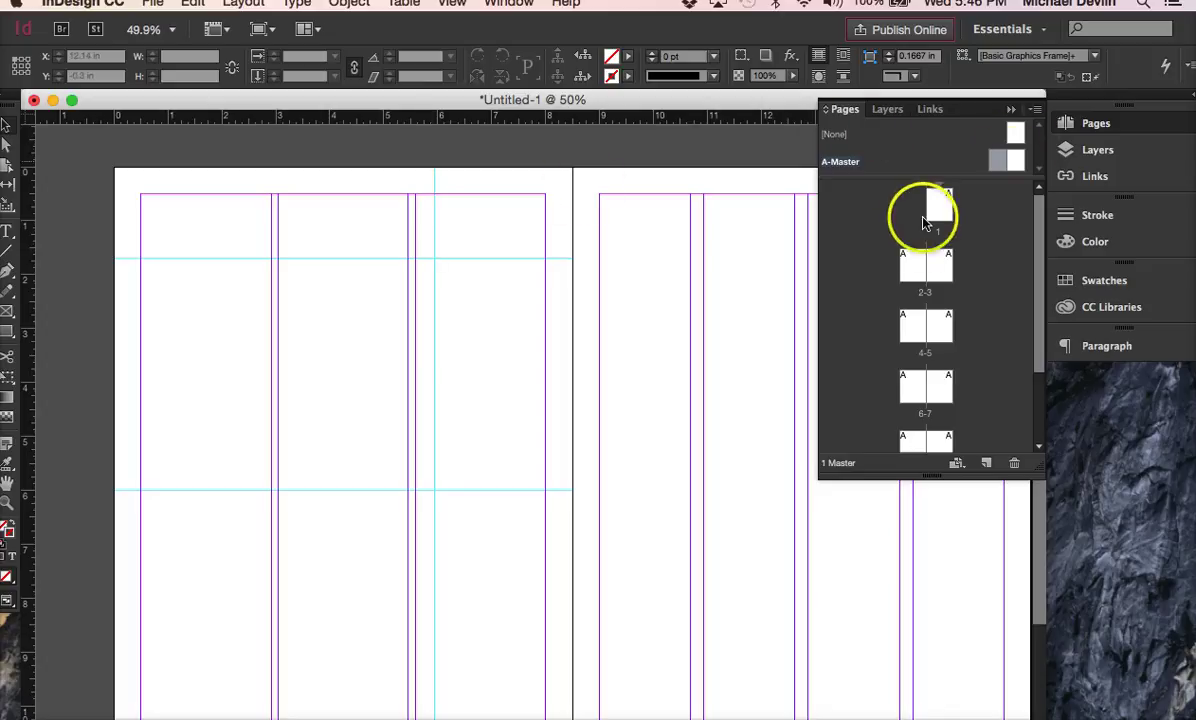
- Go through pages 2 and 4 to check the A-Master guides, and try to select a guide on page 4
left_click(917, 268)
left_click(915, 325)
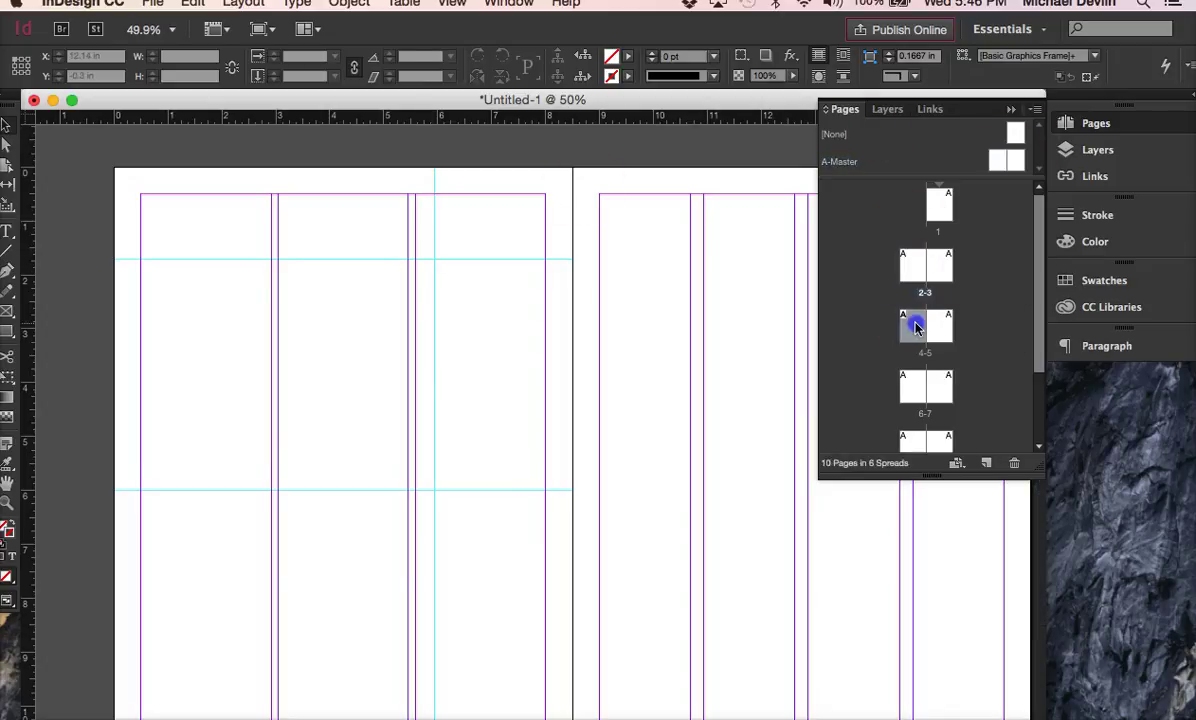
left_click(518, 224)
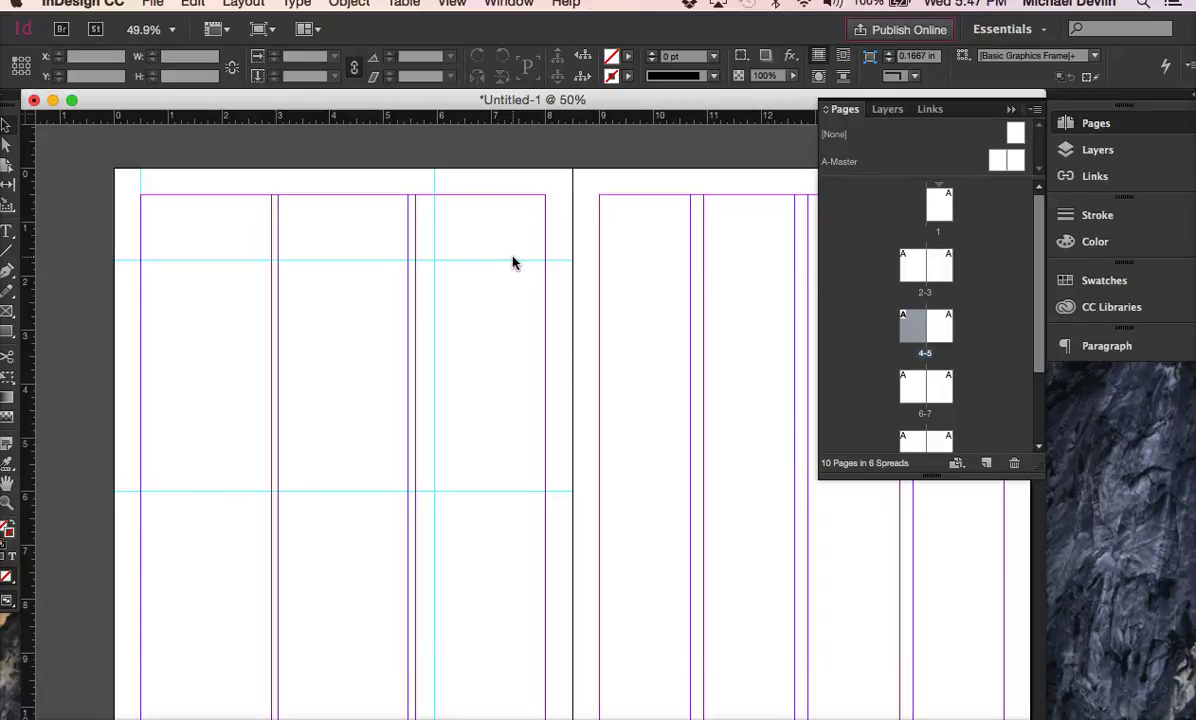
left_click(512, 262)
left_click(857, 216)
- Create a text frame on A-Master's right-hand page spanning the two outer columns, from the top margin down to about 4 in
left_click(1009, 163)
double_click(1010, 160)
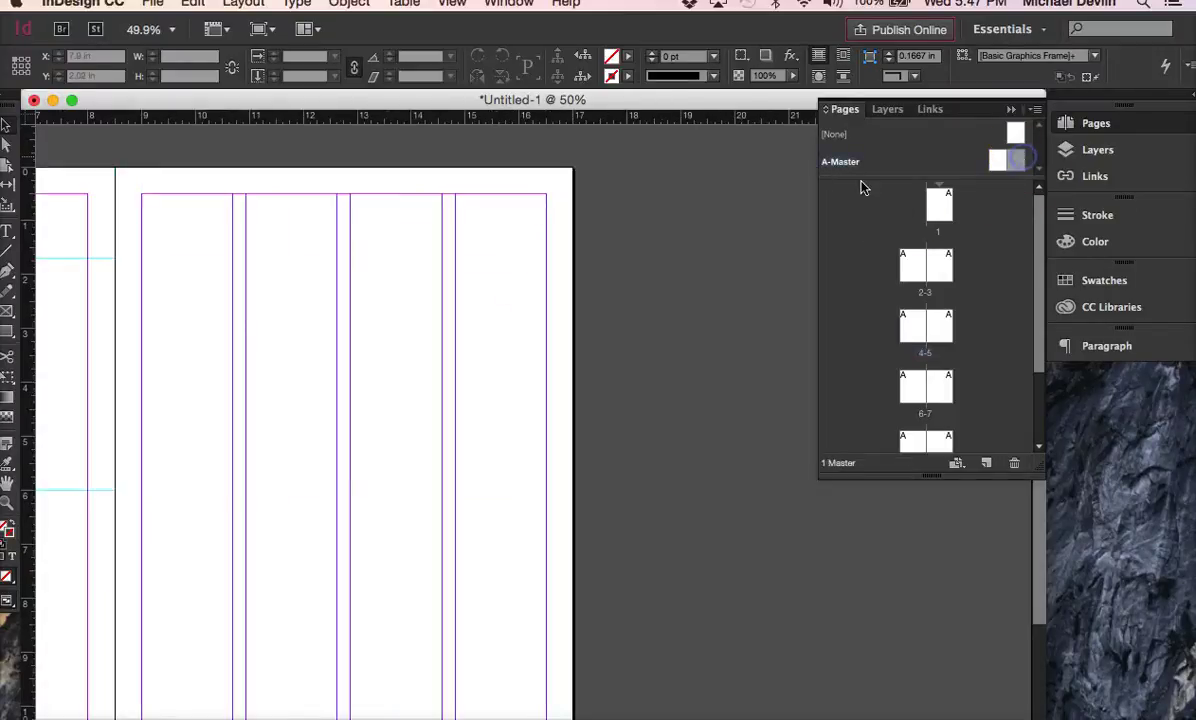
left_click(667, 267)
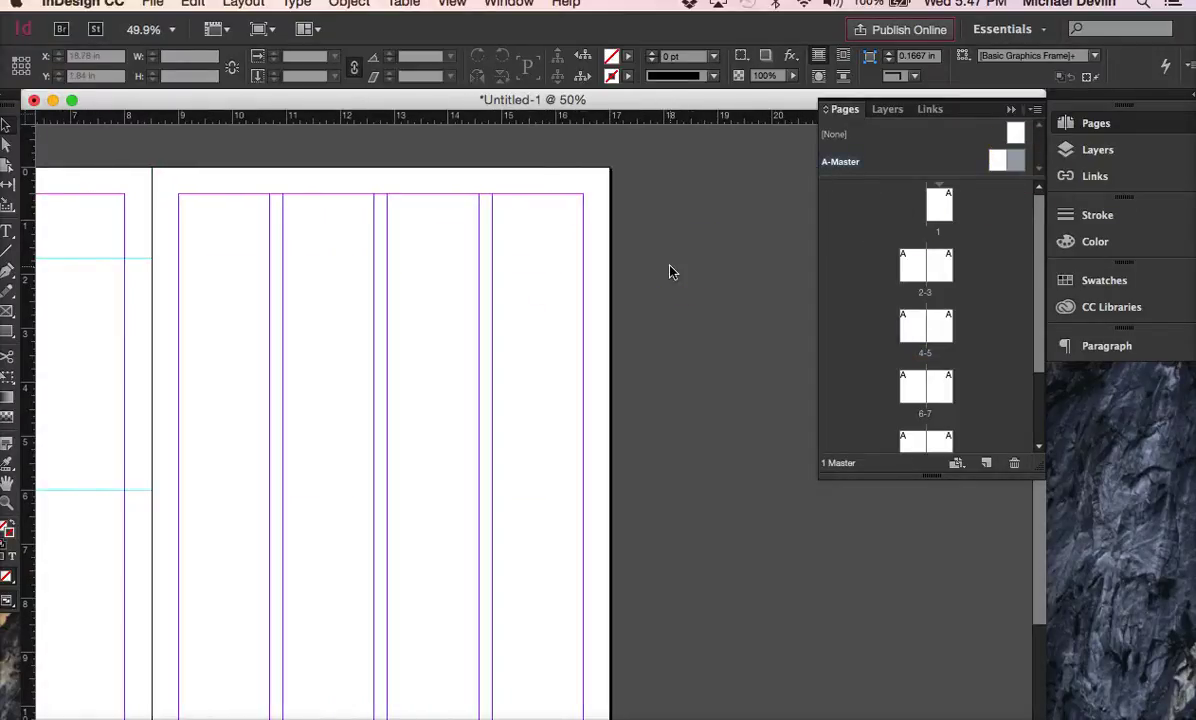
scroll(670, 272, "down", 2)
left_click(437, 401)
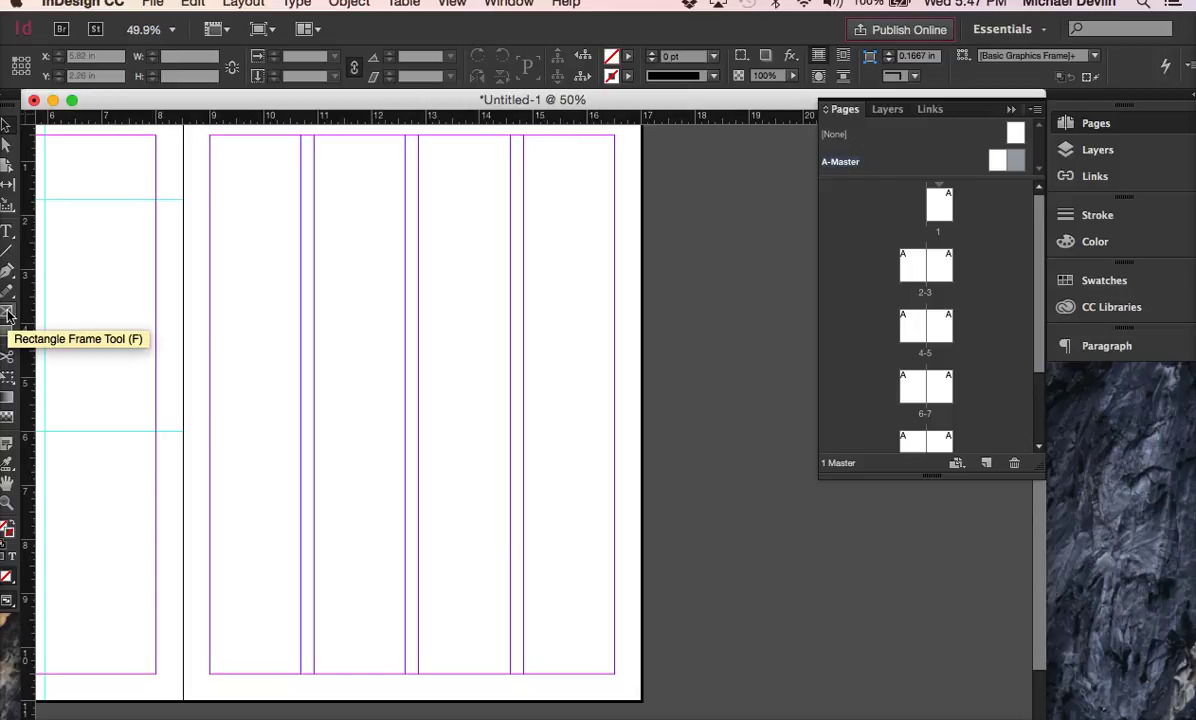
left_click(8, 232)
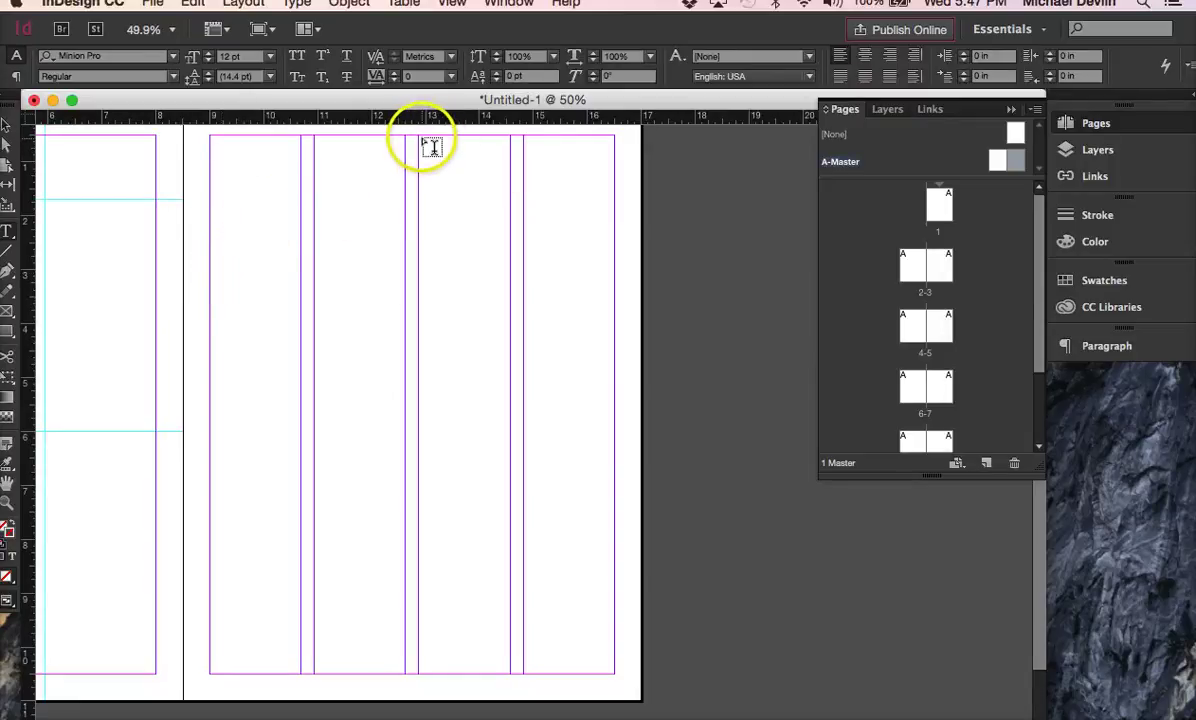
left_click_drag(420, 138, 614, 321)
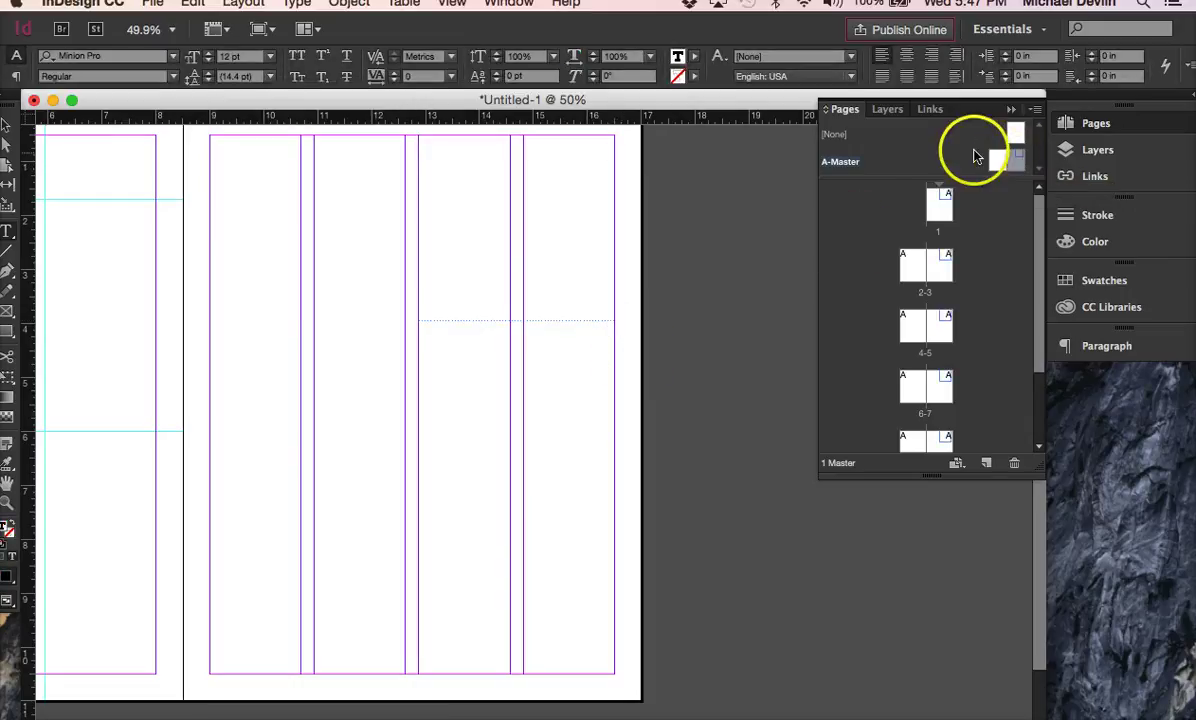
- Create a 2.4167 × 4.3 in text frame in the first column of A-Master's left-hand page, between the two horizontal guides
left_click_drag(1010, 160, 716, 328)
scroll(716, 328, "left", 5)
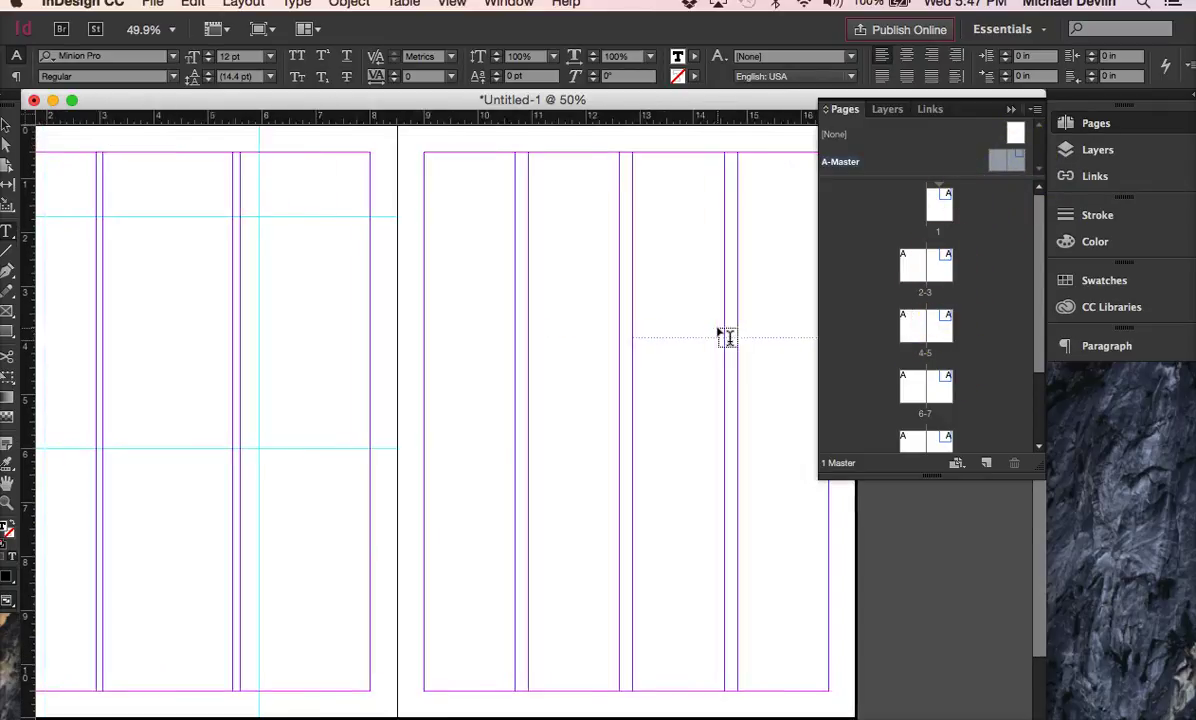
scroll(718, 332, "left", 5)
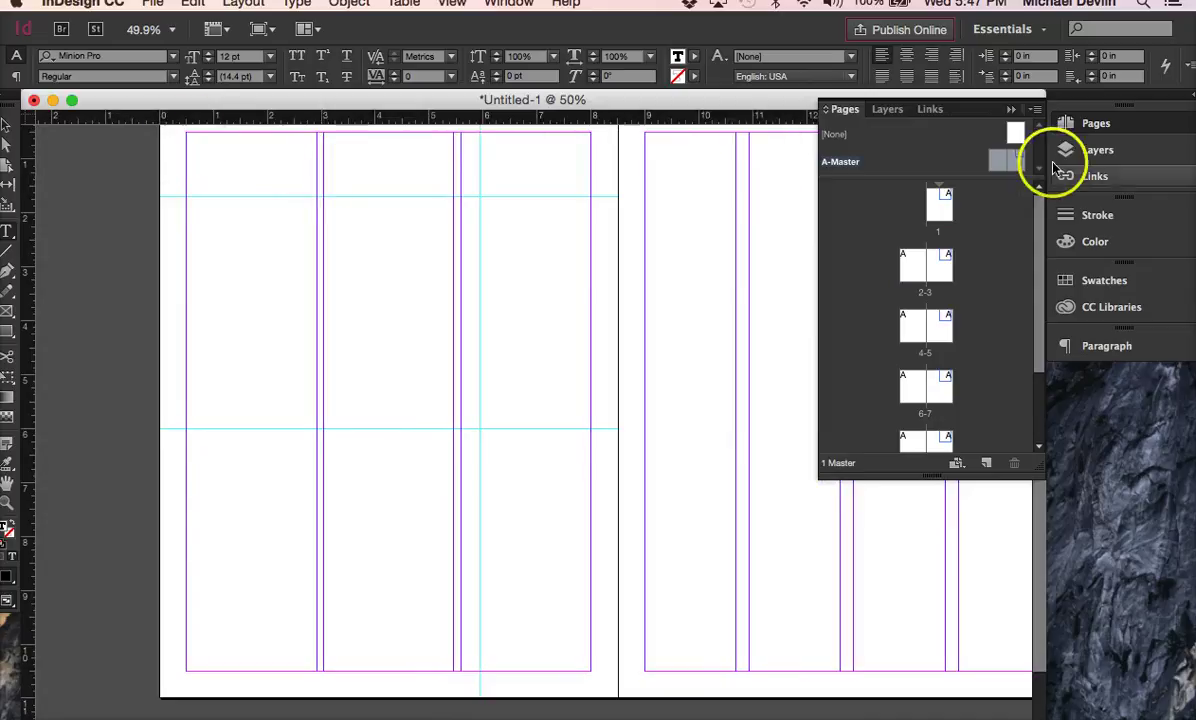
double_click(998, 163)
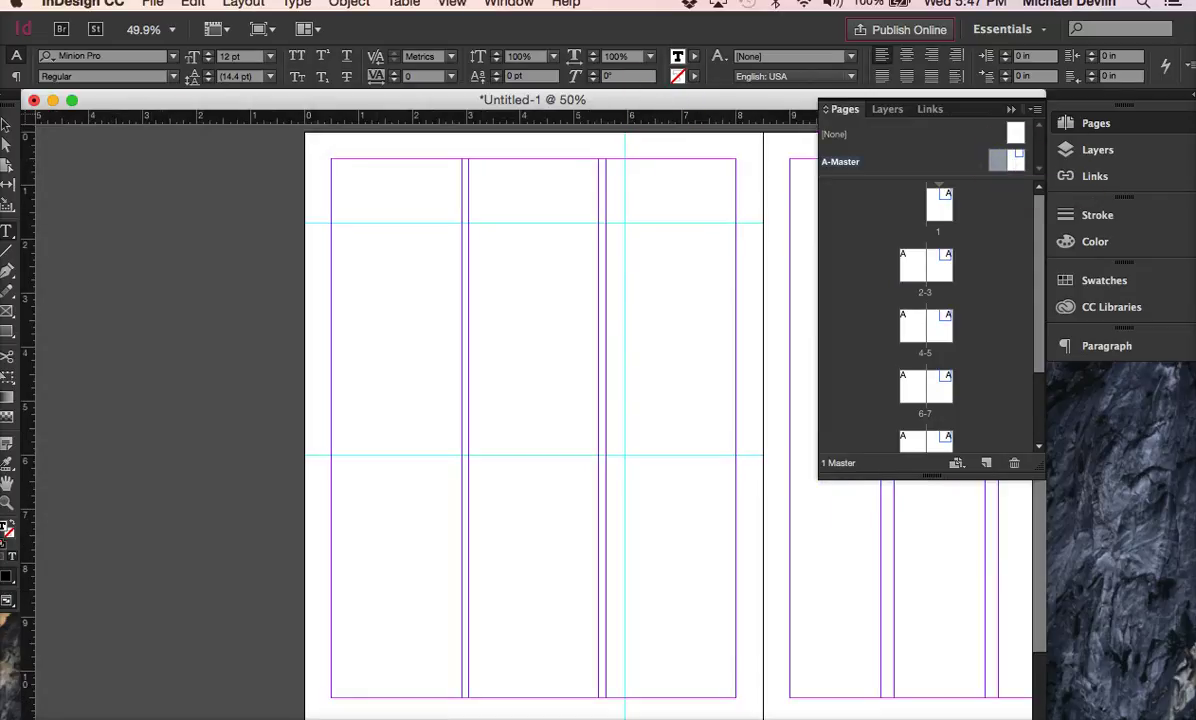
left_click(7, 235)
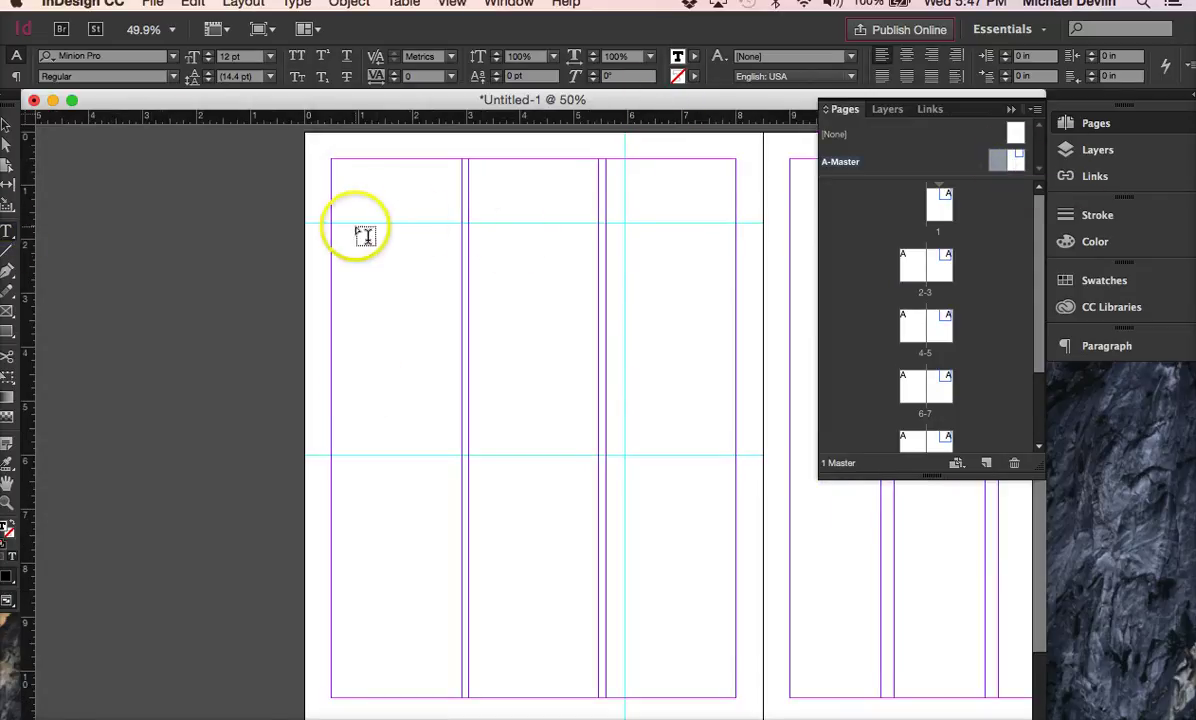
left_click_drag(332, 224, 458, 455)
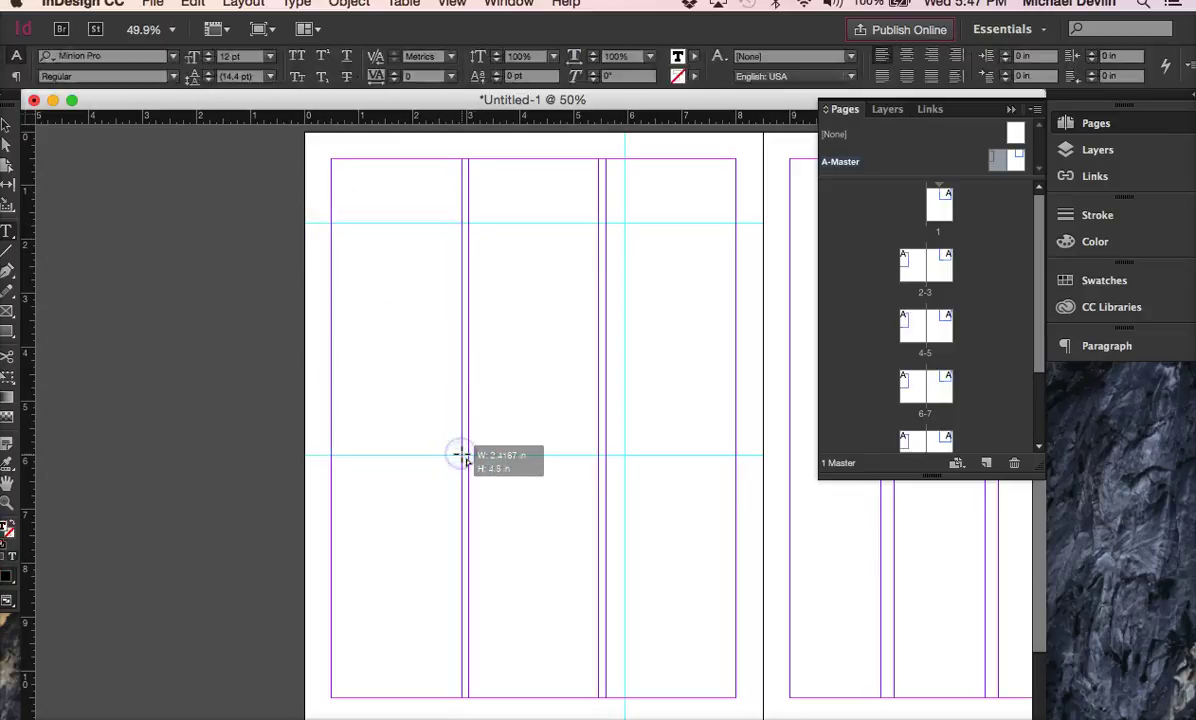
left_click_drag(982, 196, 925, 265)
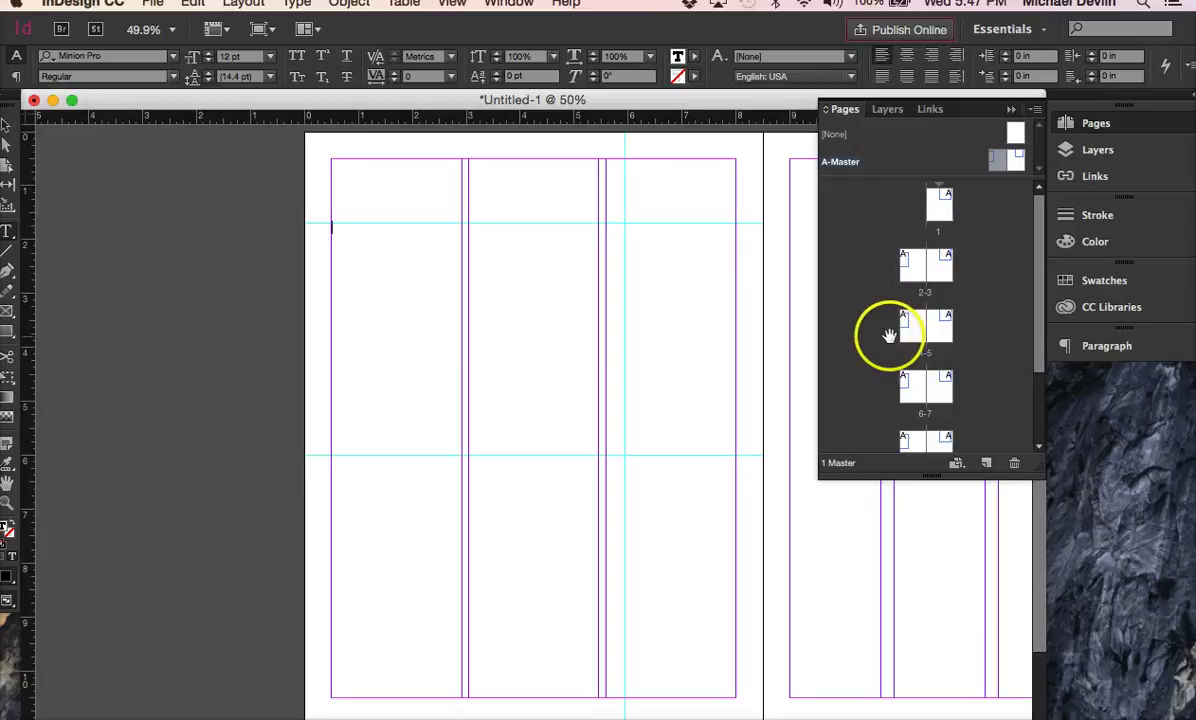
left_click_drag(875, 343, 917, 319)
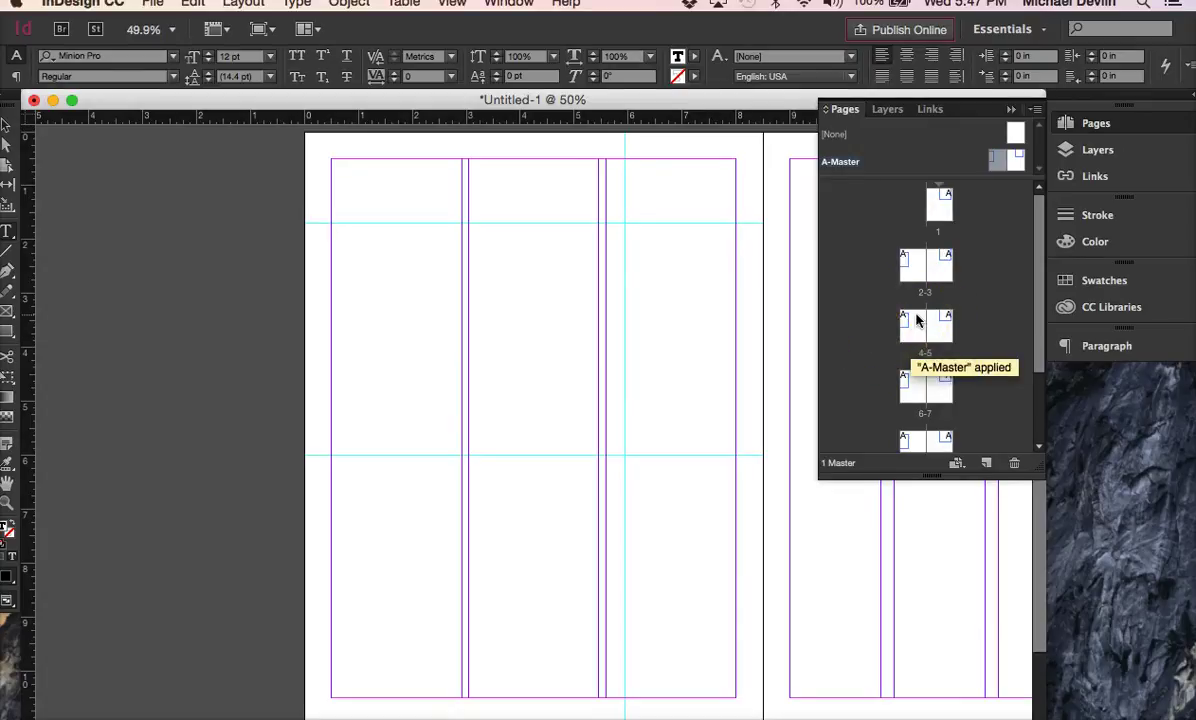
left_click_drag(917, 319, 916, 300)
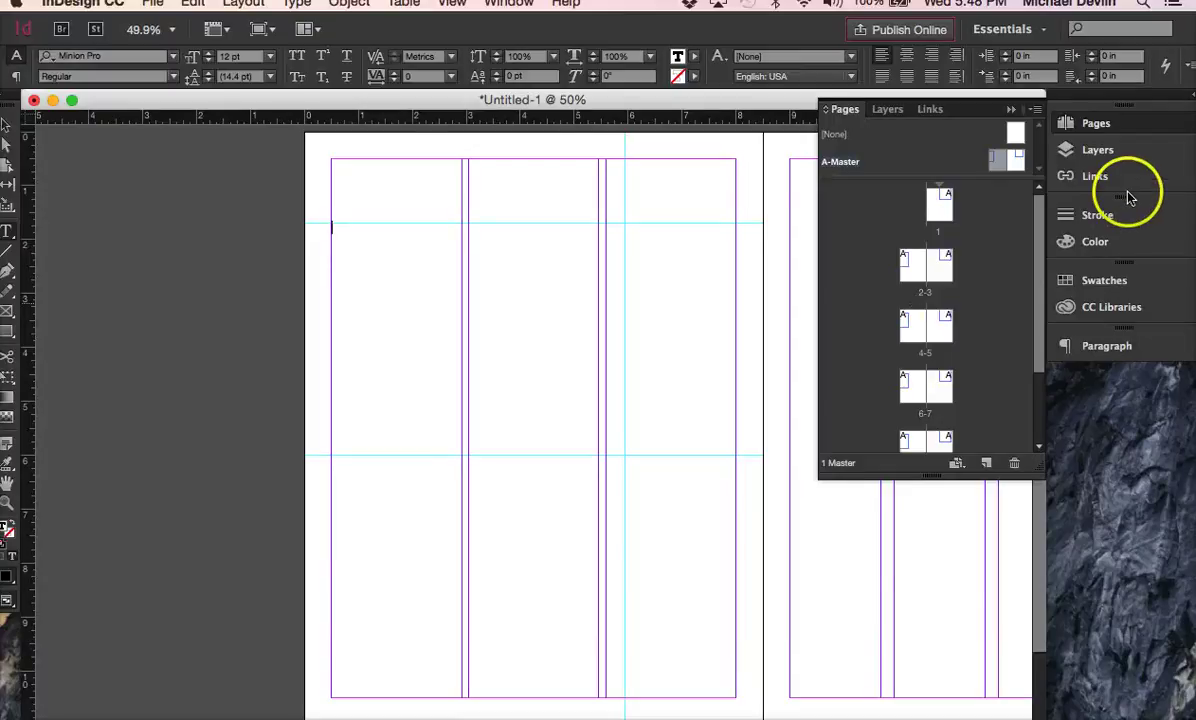
- Add a horizontal guide at 8.96 in to A-Master's right-hand page and draw an 8.5 × 2.04 in rectangle from it to the page bottom
double_click(1013, 163)
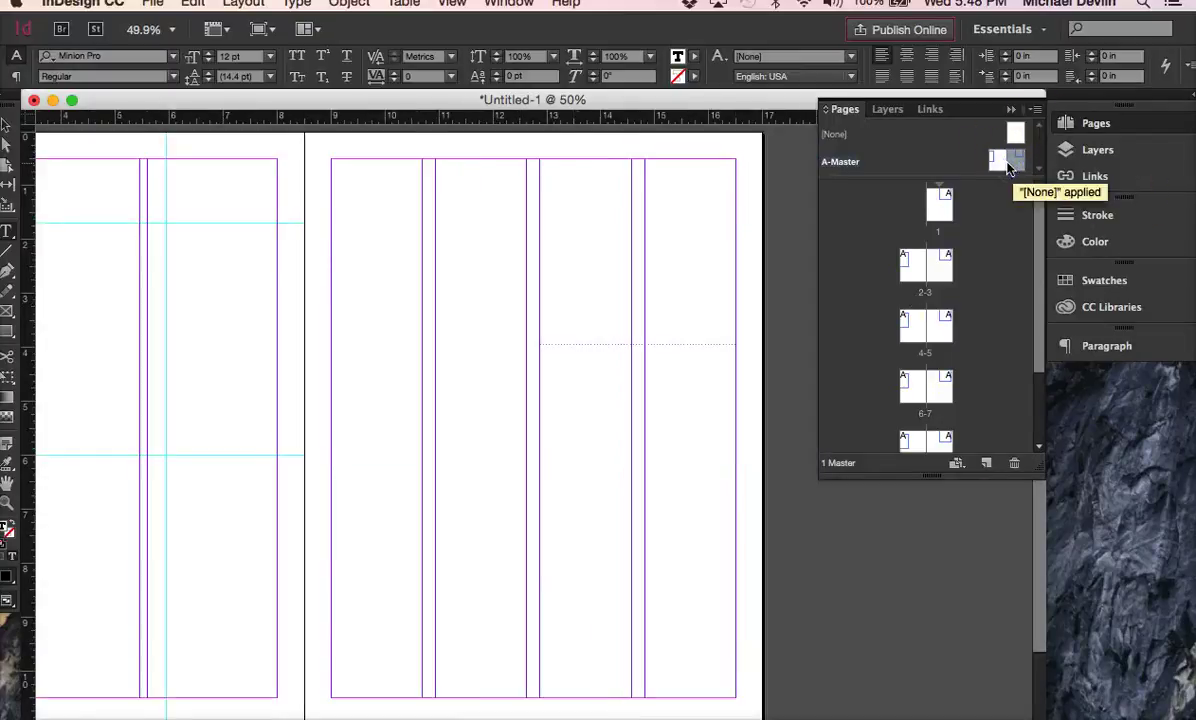
scroll(741, 222, "up", 2)
scroll(741, 222, "left", 2)
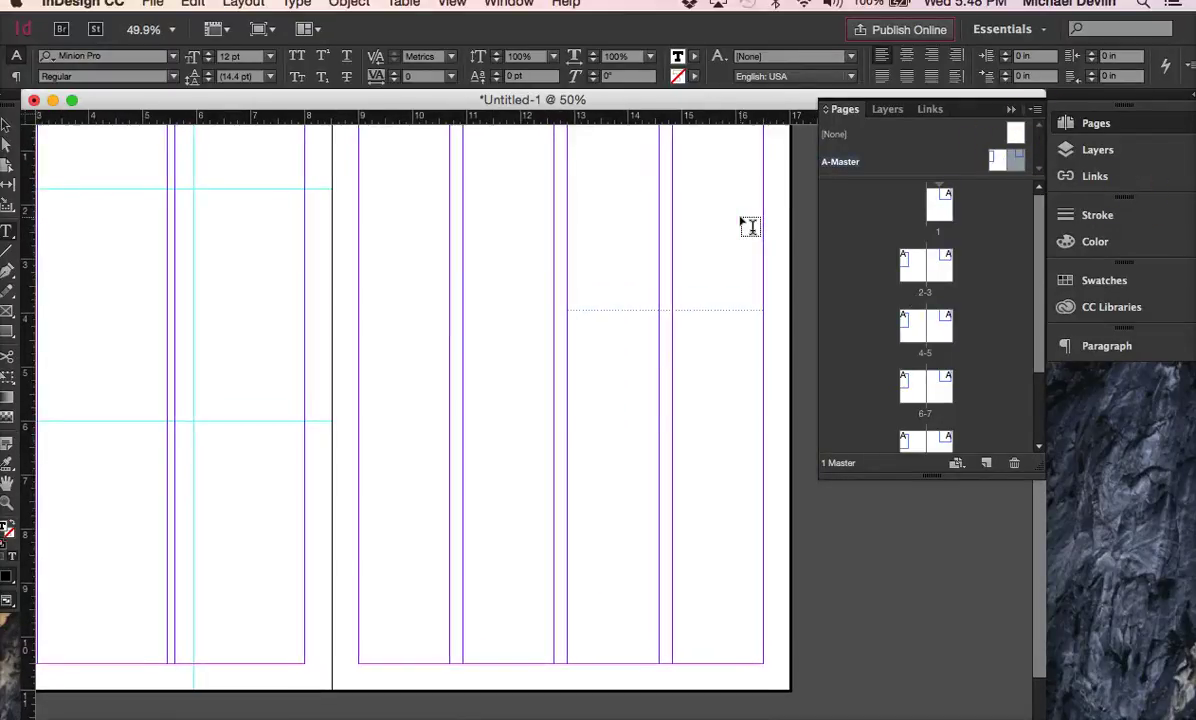
scroll(570, 230, "up", 1)
scroll(570, 230, "left", 1)
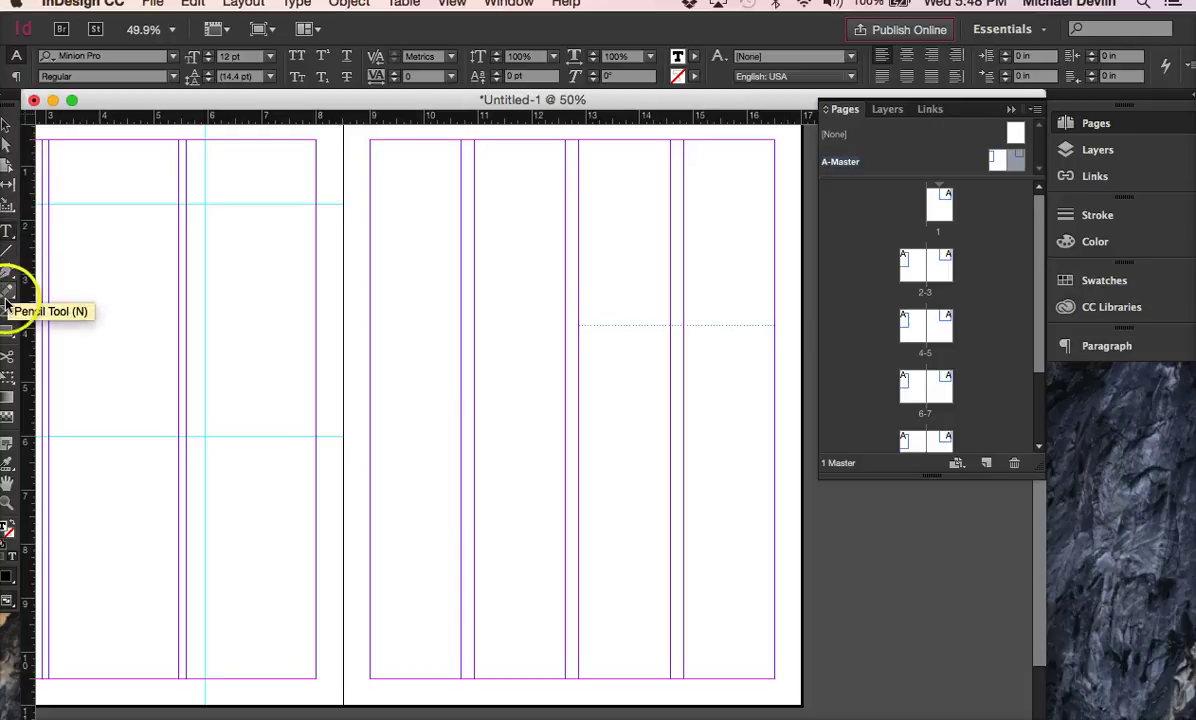
left_click(9, 331)
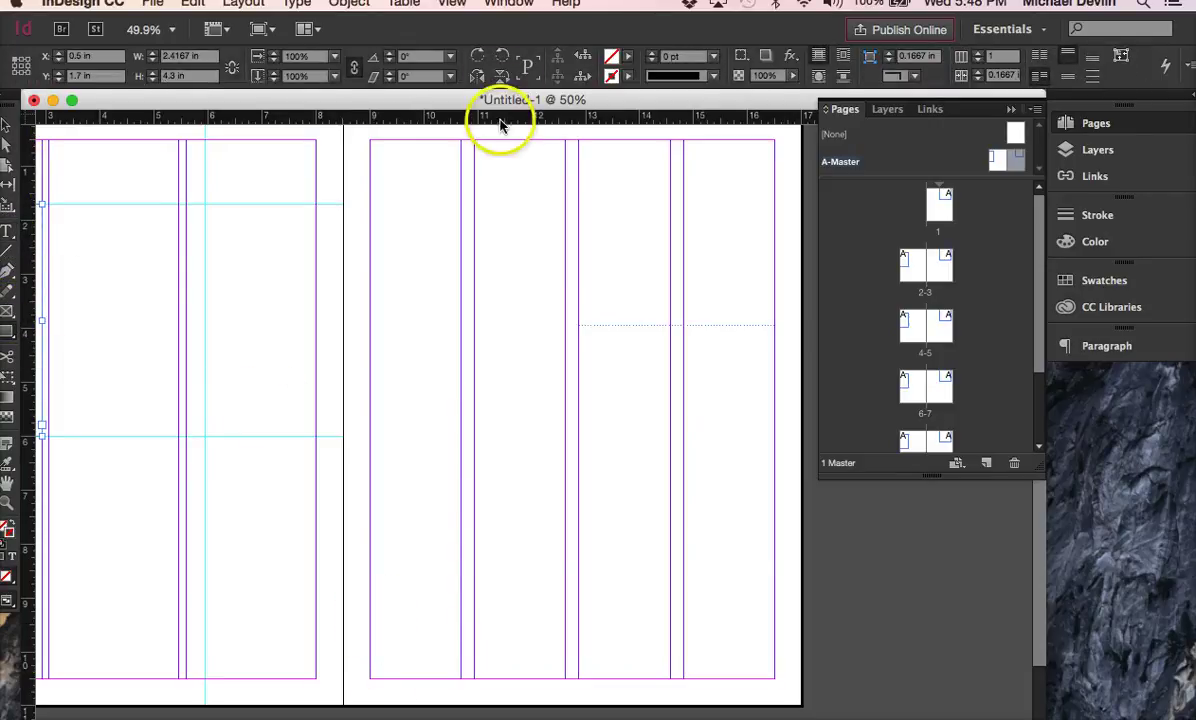
left_click_drag(500, 122, 518, 596)
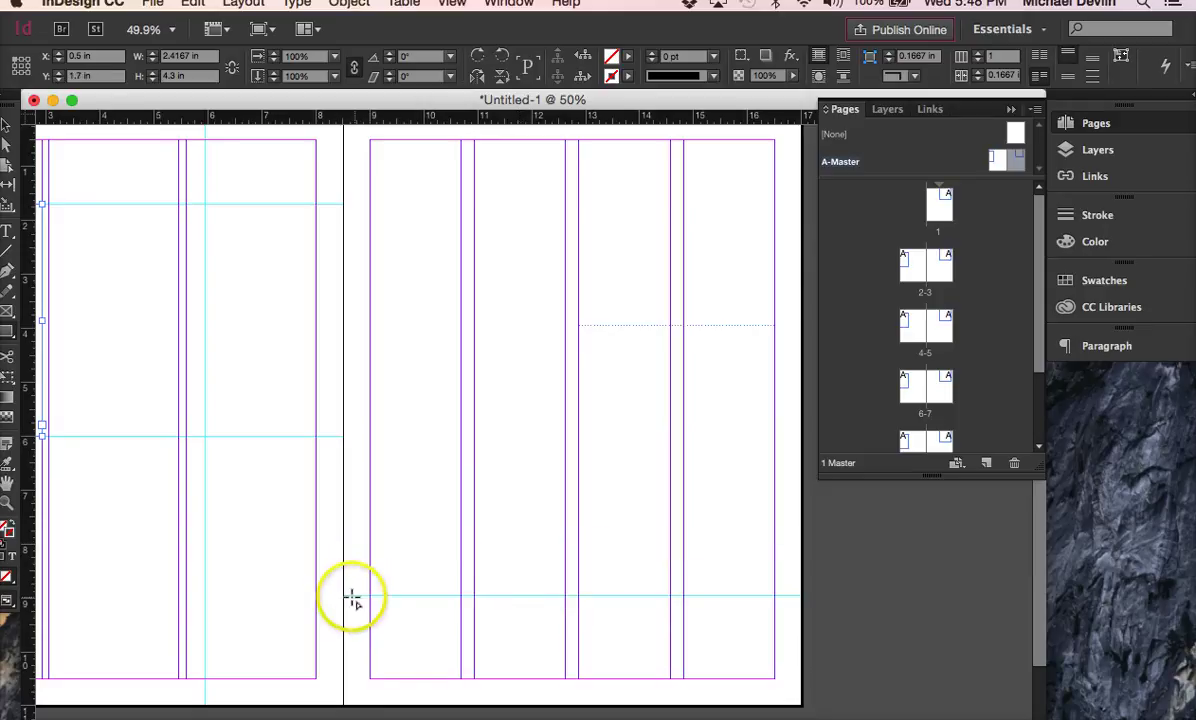
left_click_drag(344, 597, 802, 705)
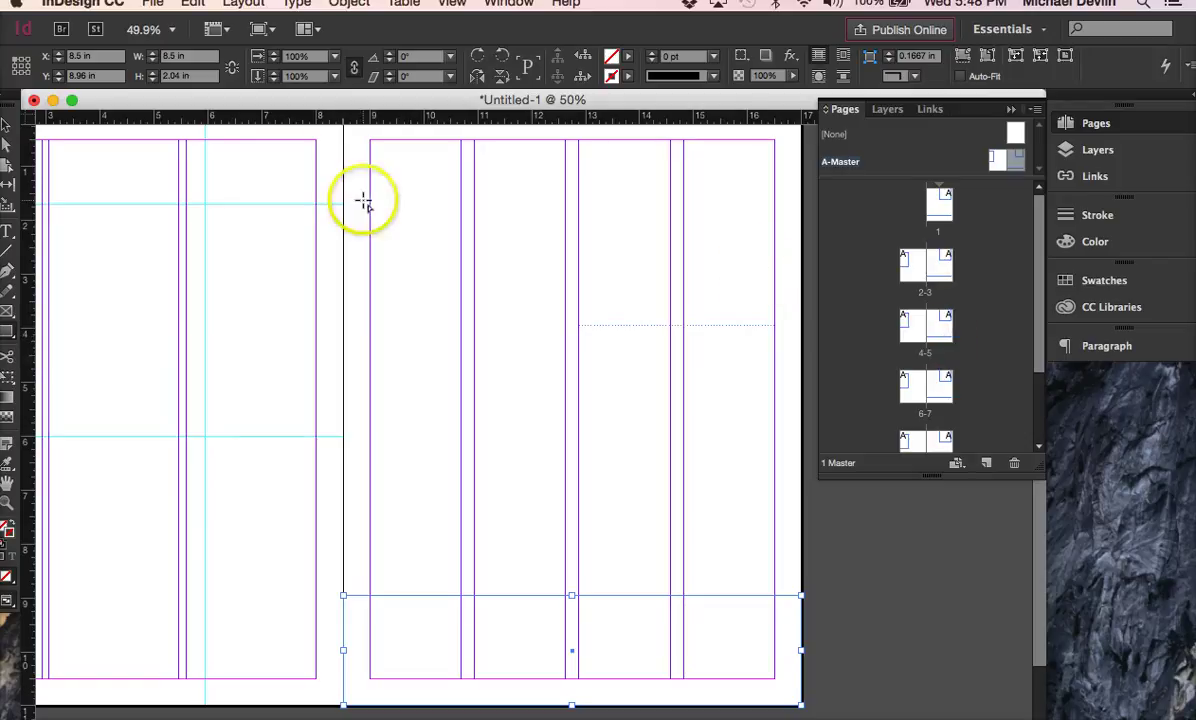
- Fill the rectangle along the bottom of A-Master's right-hand page with the C=100 M=0 Y=0 K=0 swatch, then deselect it
left_click(8, 122)
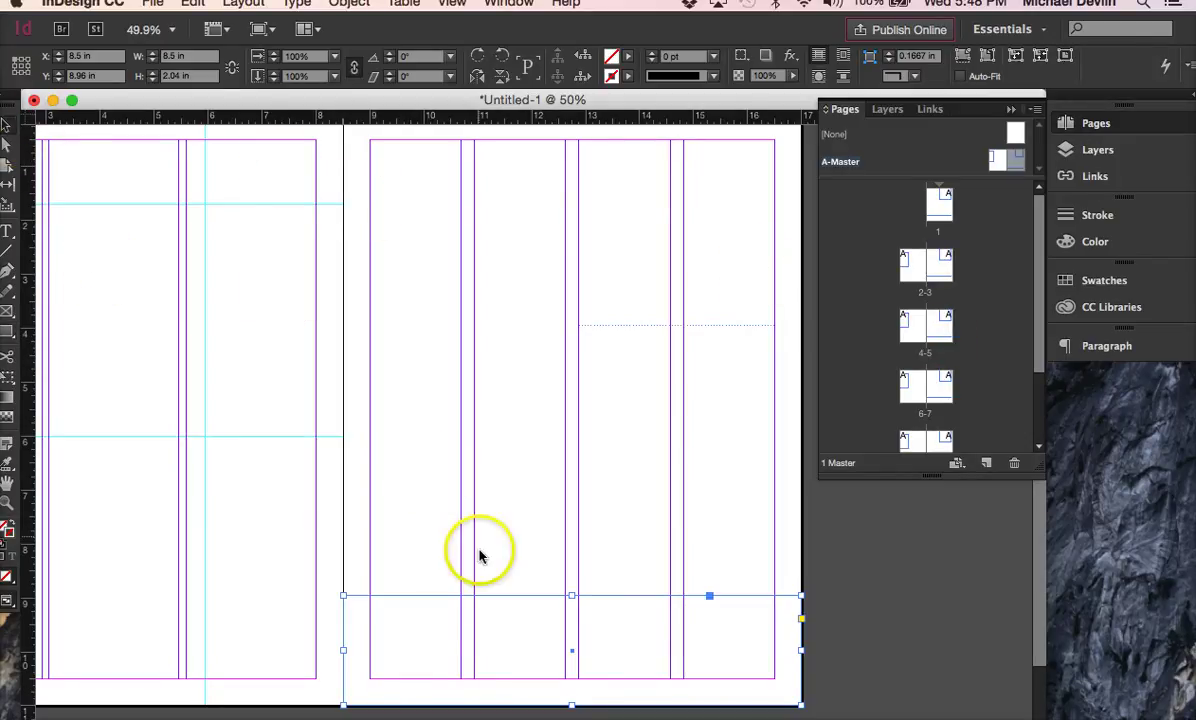
left_click(433, 595)
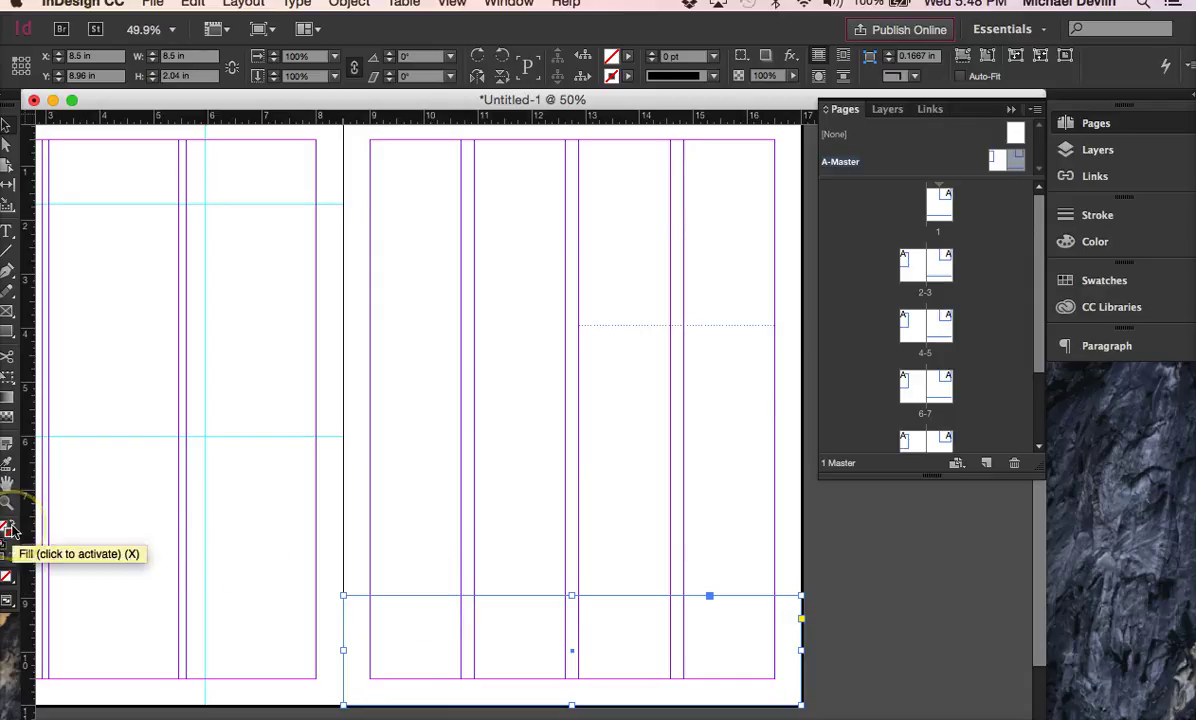
left_click(628, 60)
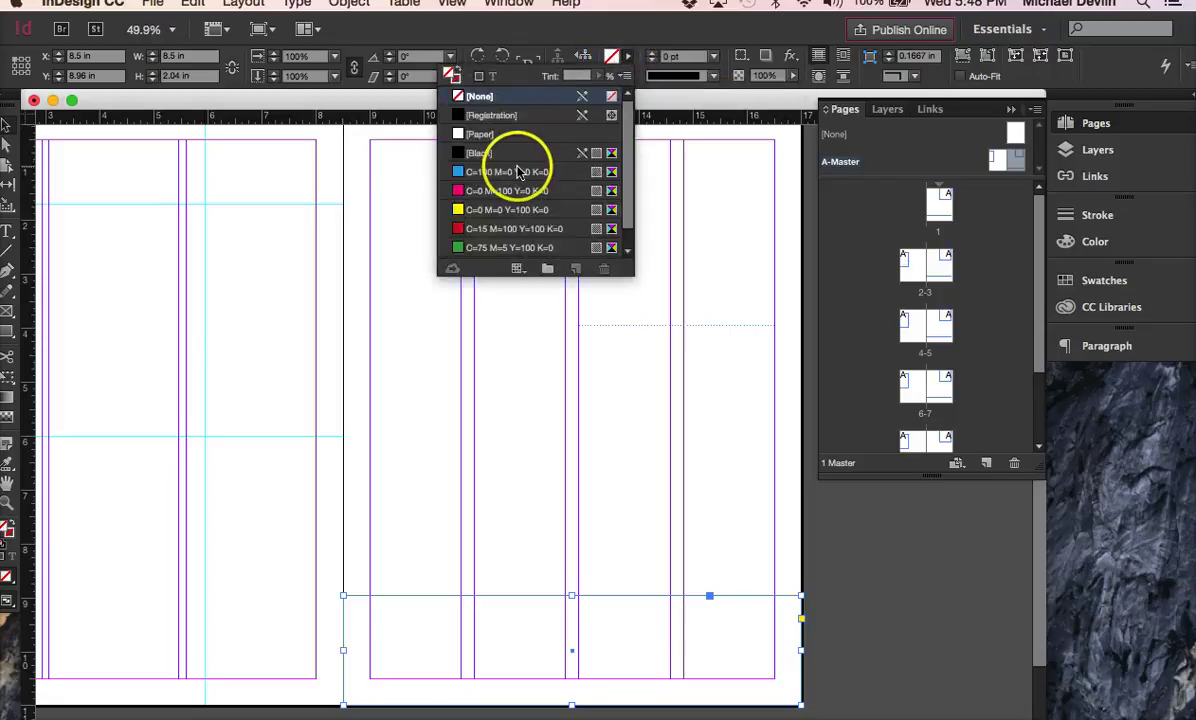
left_click(519, 172)
left_click(828, 499)
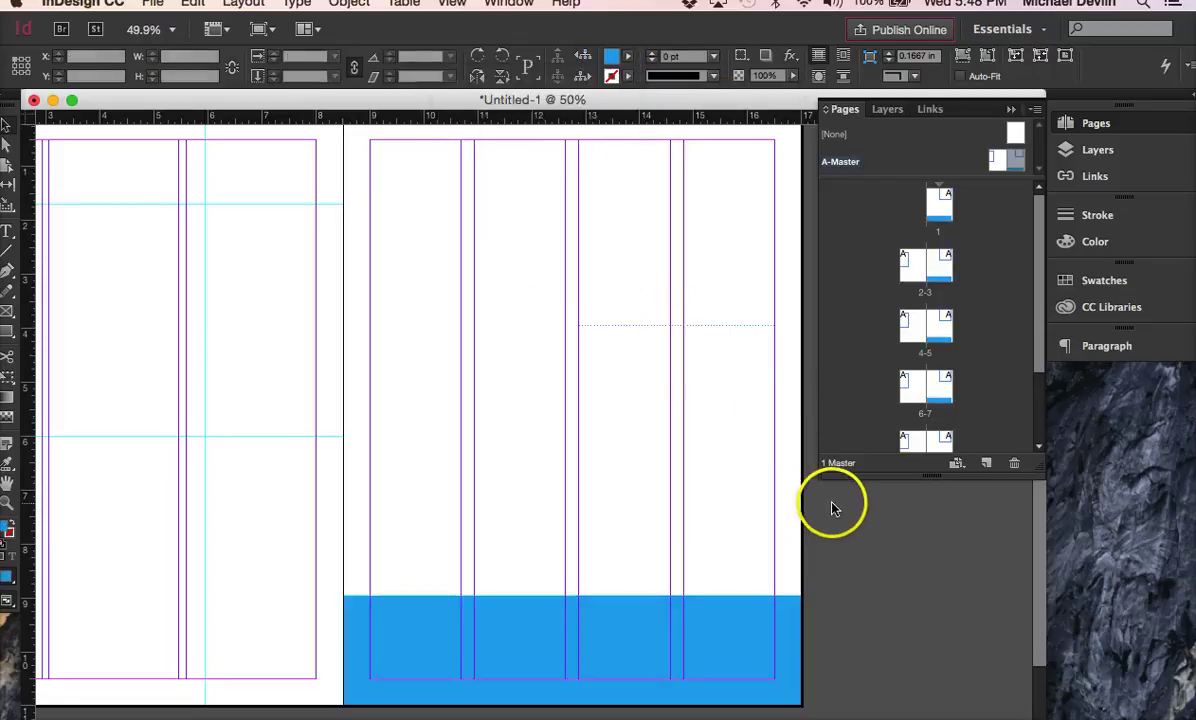
- Check the document pages for the master's blue band, and try to select the band on page 1
scroll(993, 368, "down", 3)
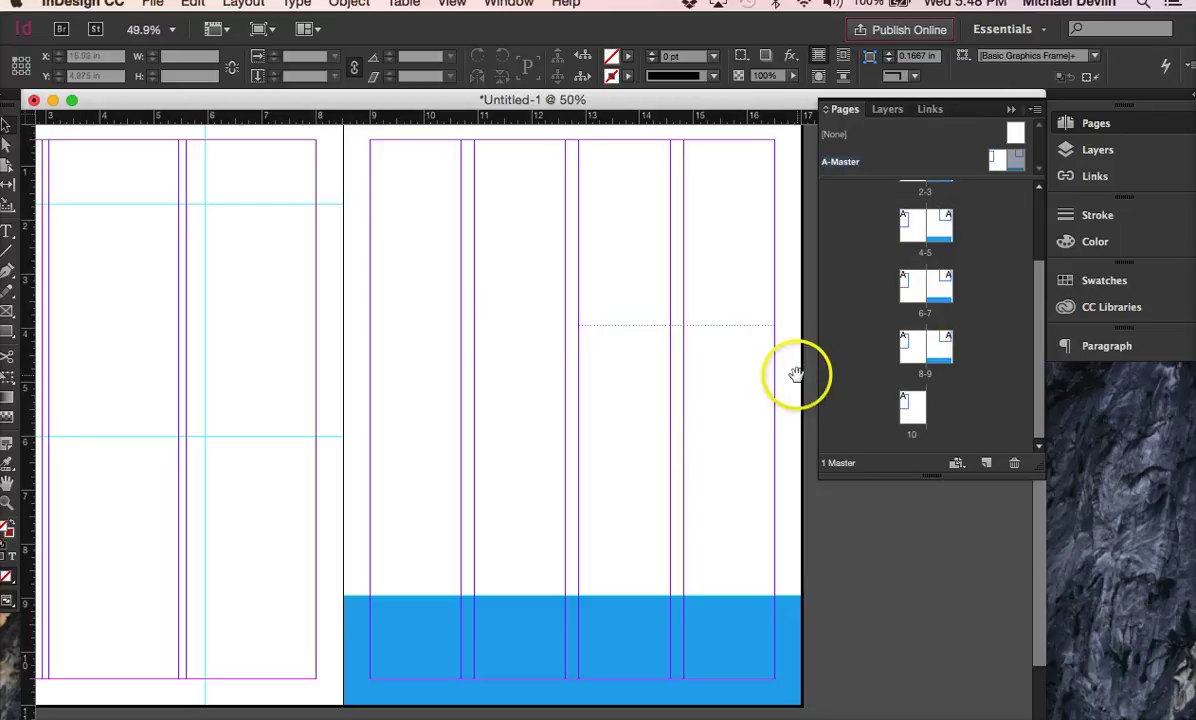
scroll(600, 360, "down", 1)
scroll(514, 341, "down", 5)
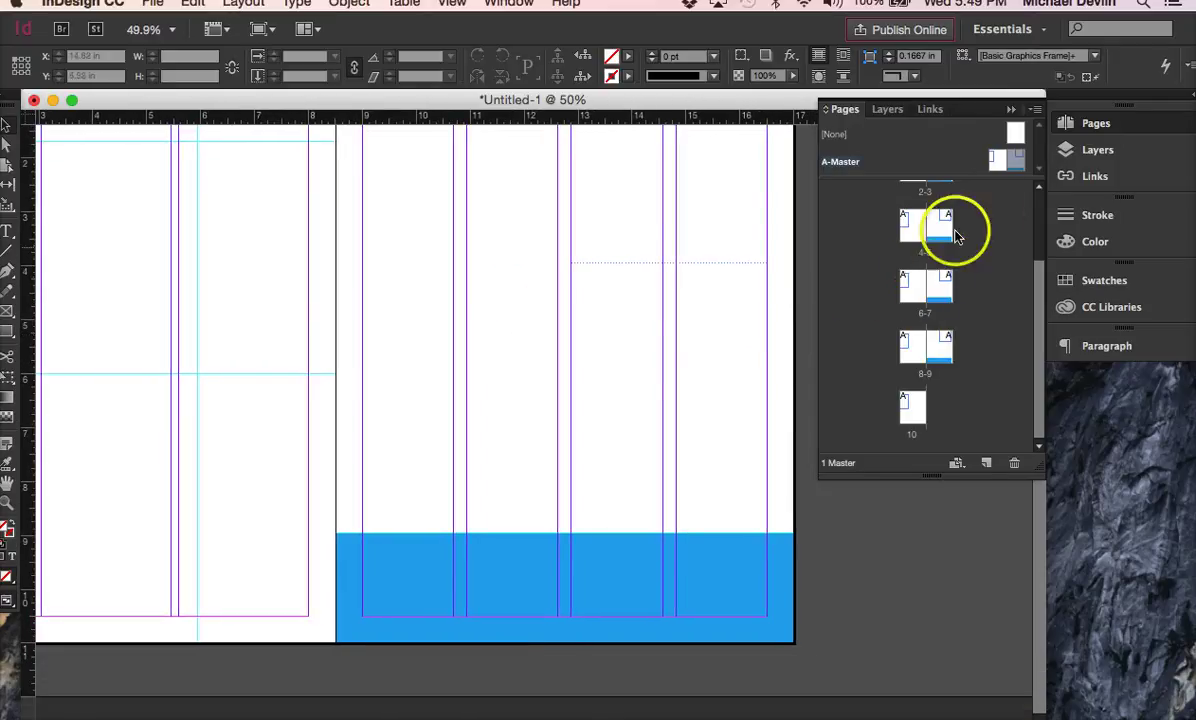
scroll(941, 206, "up", 2)
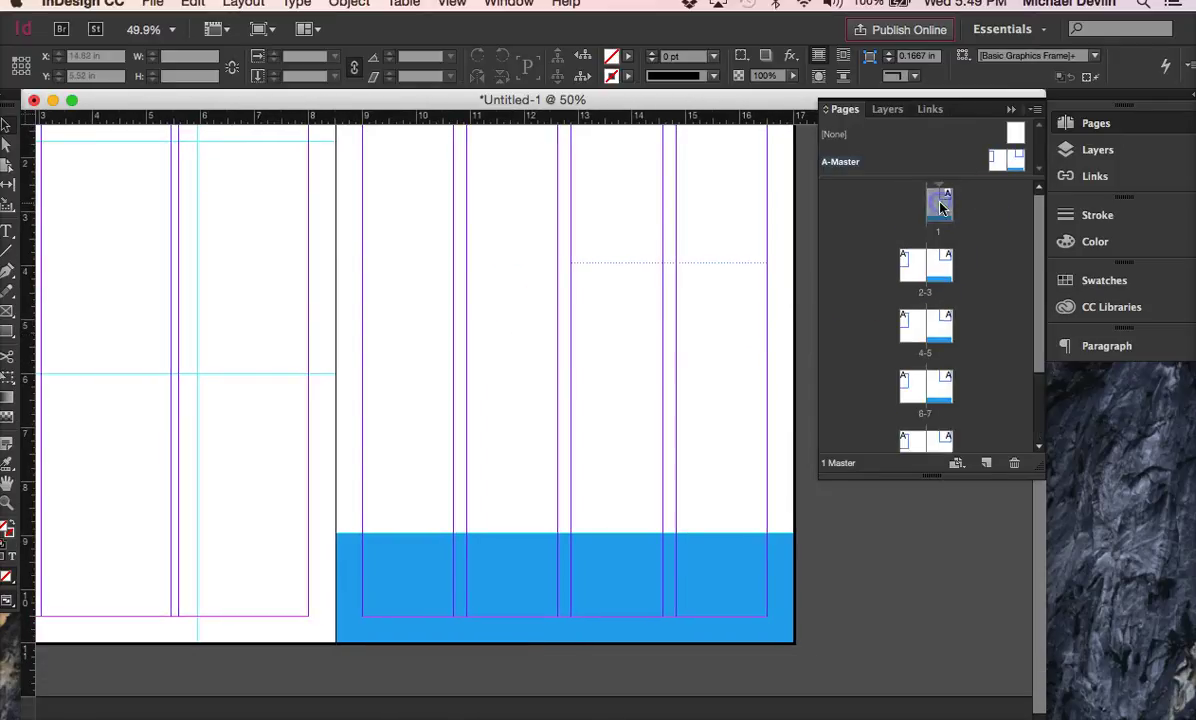
double_click(940, 207)
scroll(674, 273, "down", 10)
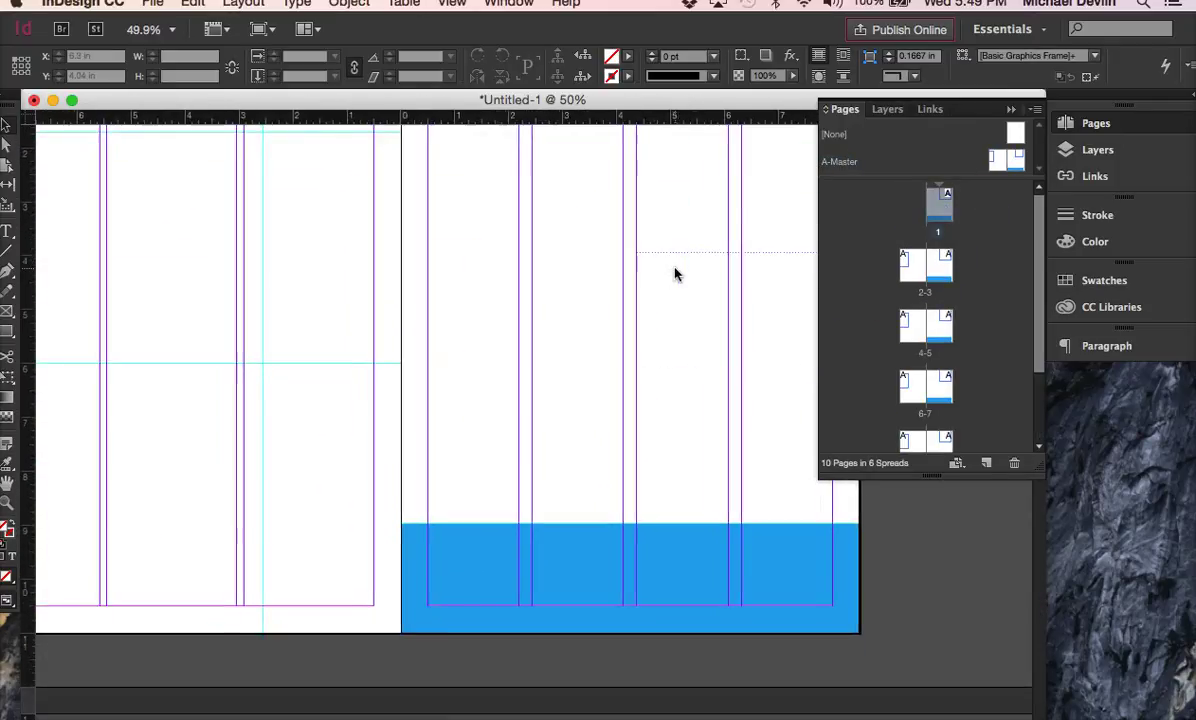
scroll(675, 274, "left", 1)
left_click(638, 539)
left_click(642, 595)
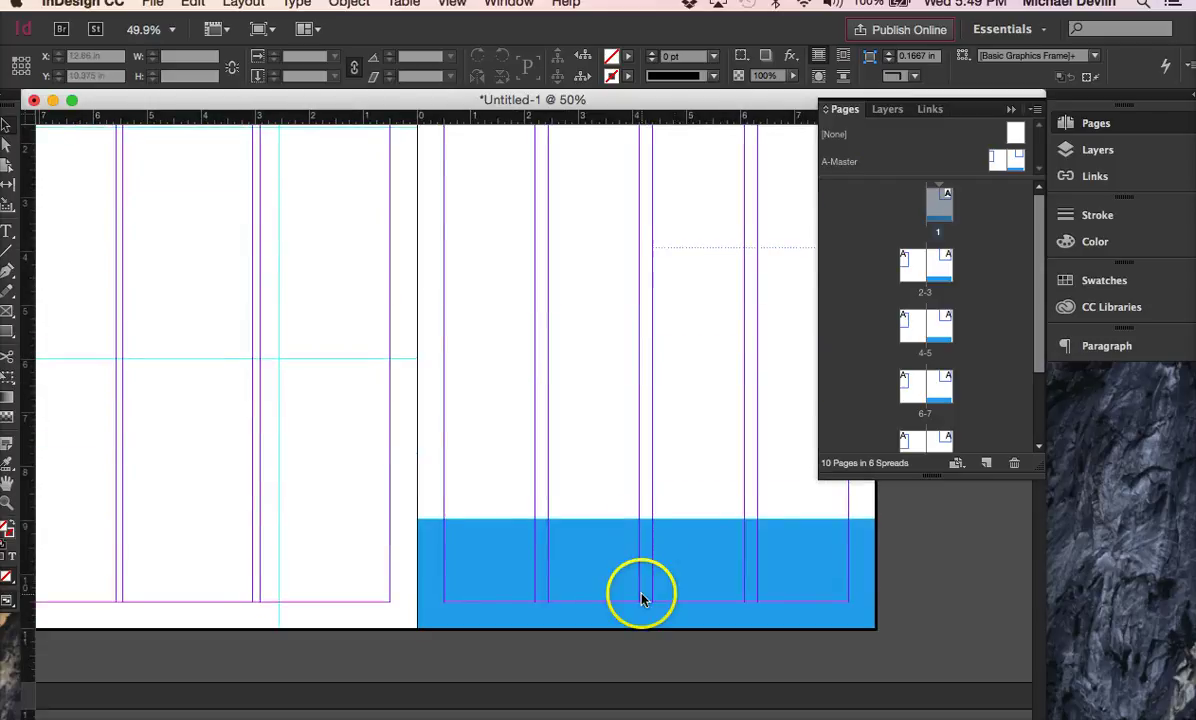
scroll(642, 599, "up", 2)
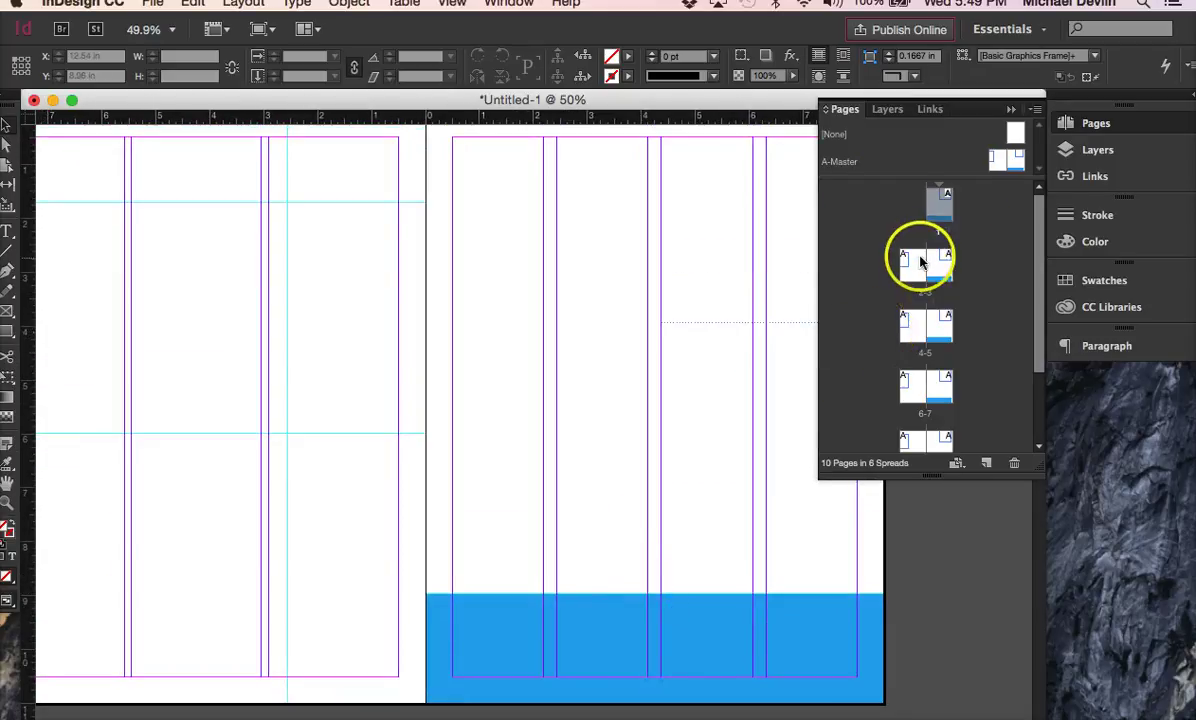
- Draw a 2.4167 × 1.2 in rectangle at the top of the first column on A-Master's left-hand page and fill it with C=75 M=5 Y=100 K=0
double_click(1003, 165)
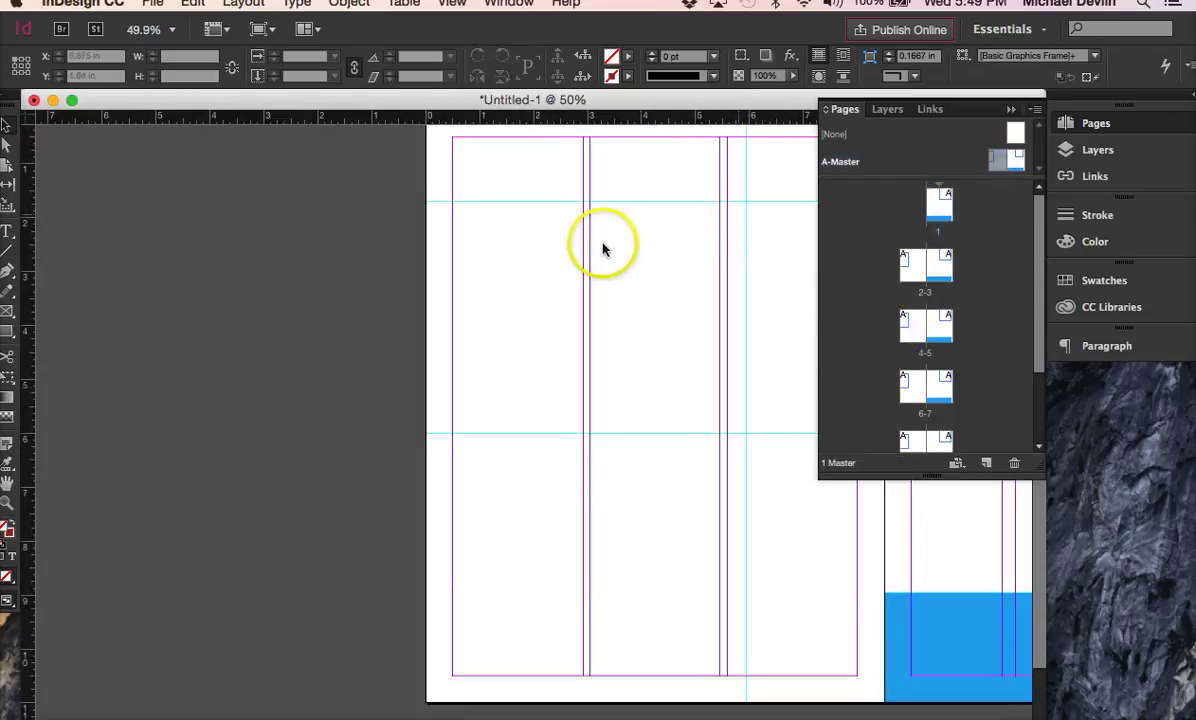
left_click(6, 335)
left_click_drag(432, 152, 562, 215)
left_click(627, 56)
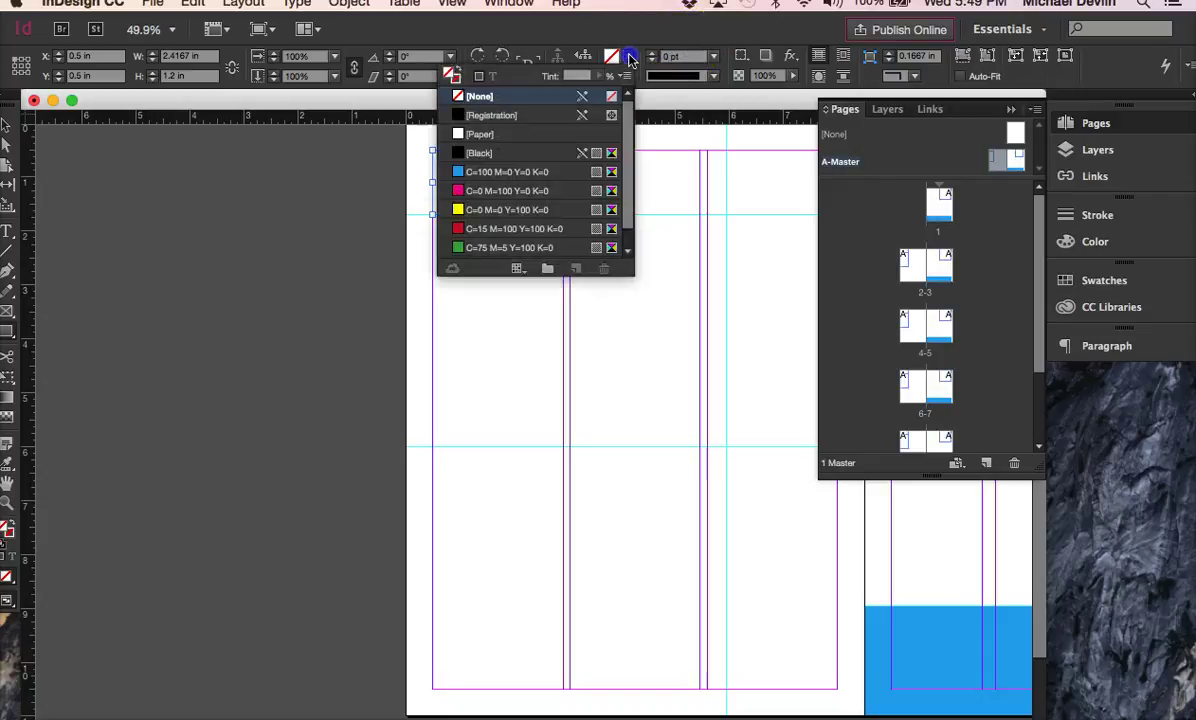
left_click(520, 247)
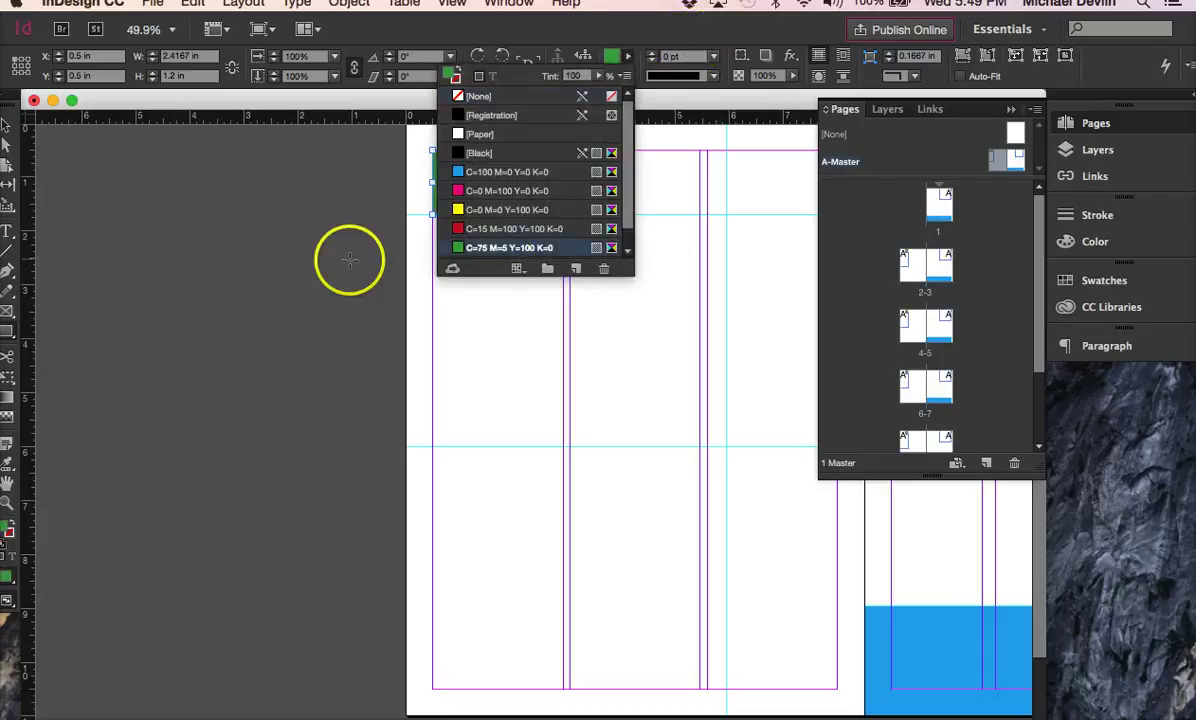
left_click(355, 218)
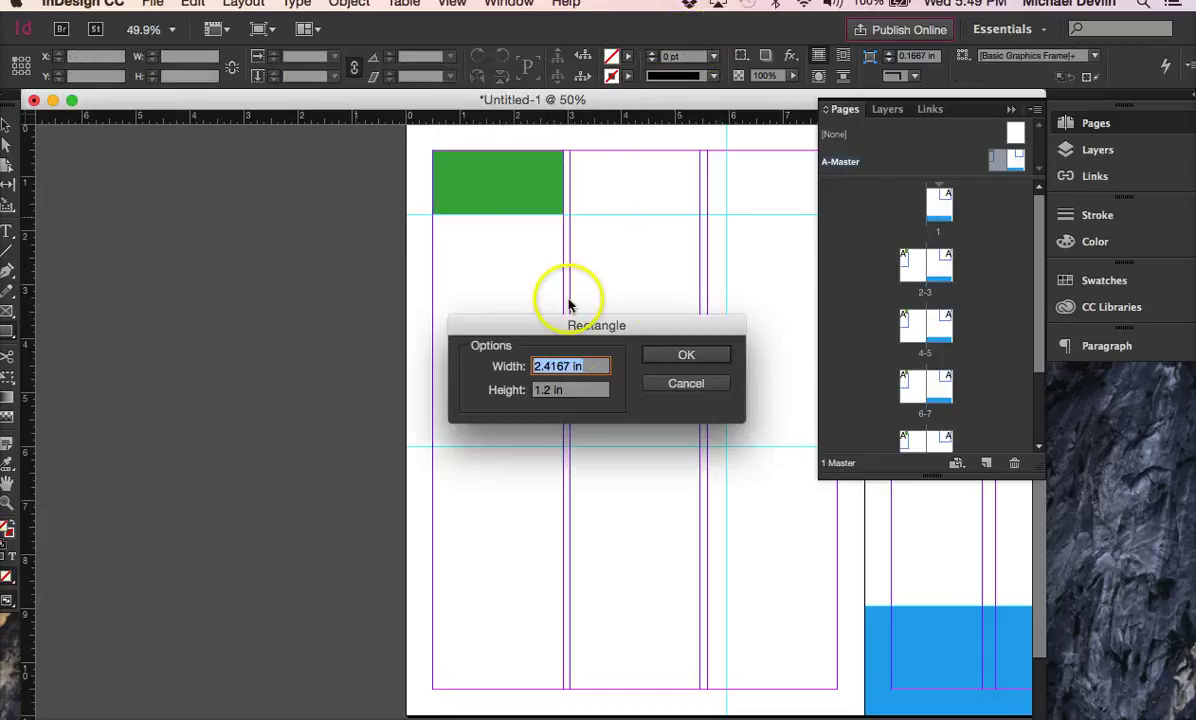
left_click(684, 354)
key("super+z")
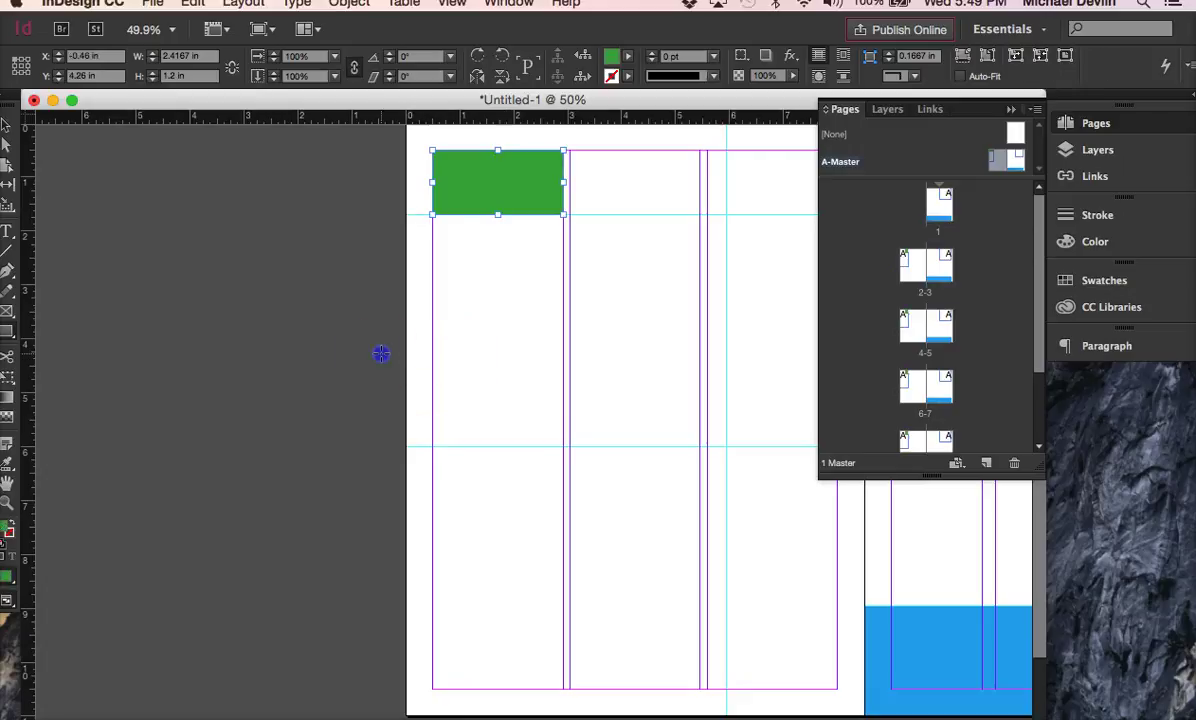
left_click(382, 352)
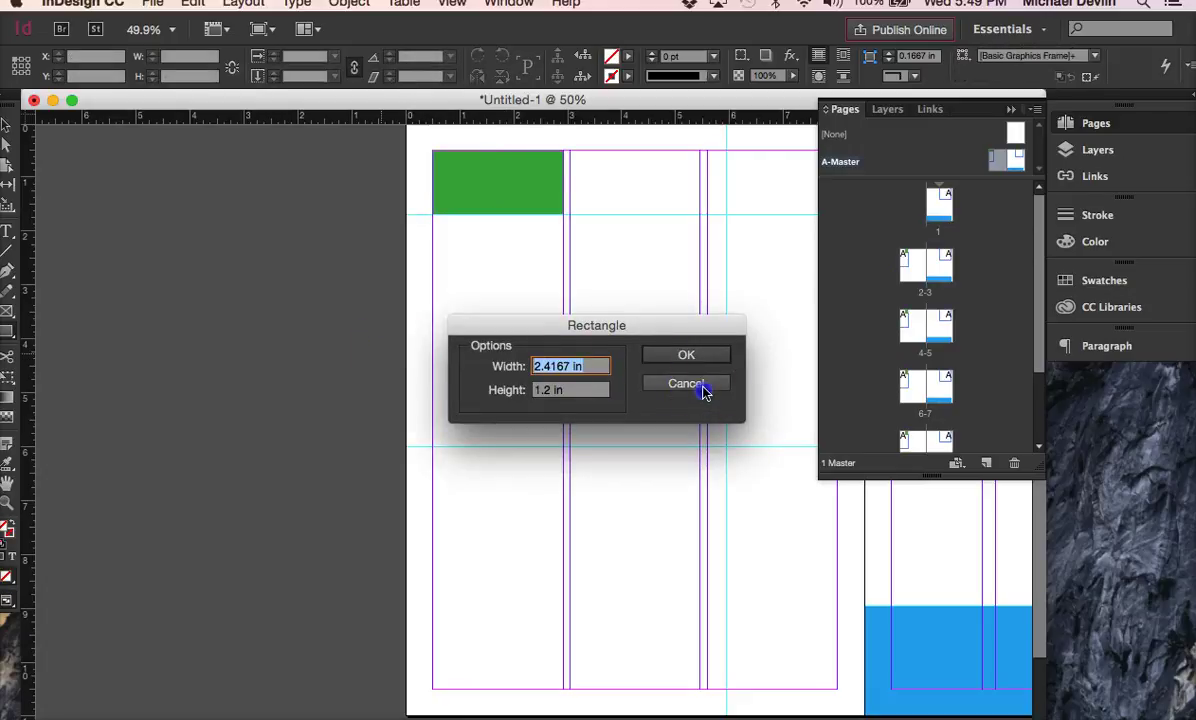
- Cancel the extra rectangle and check pages 2-3 for the master's green rectangle, returning to A-Master
left_click(704, 383)
left_click(8, 124)
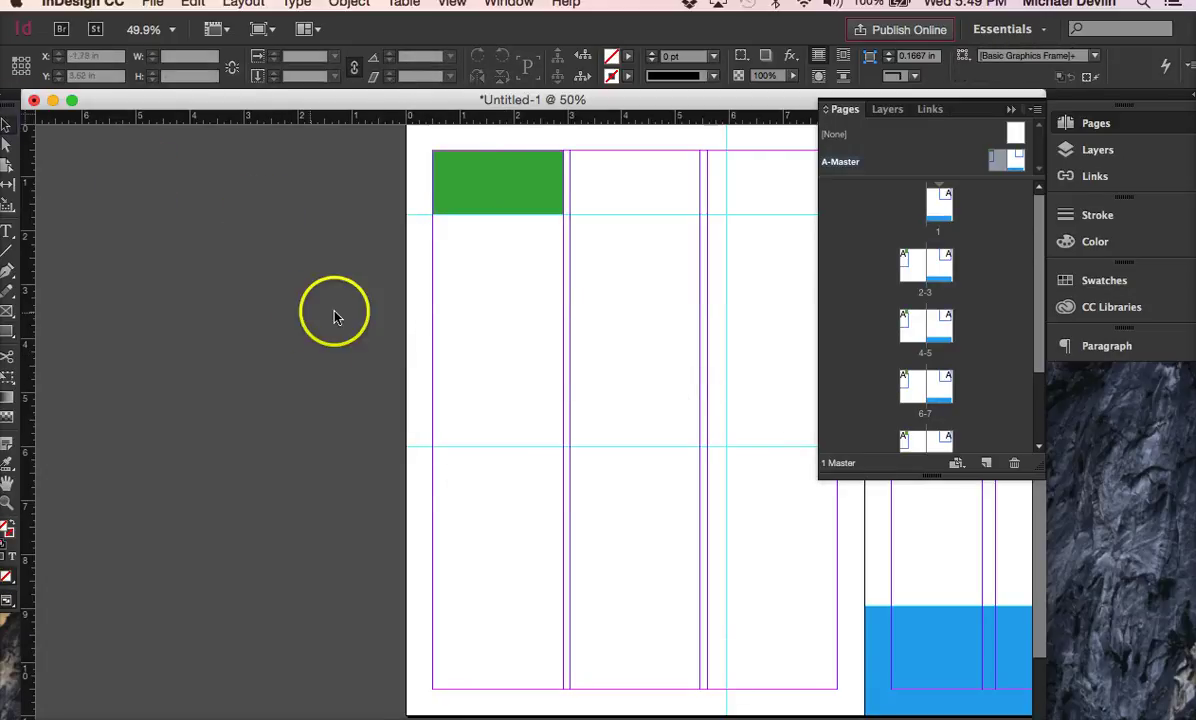
left_click(909, 272)
scroll(615, 303, "right", 5)
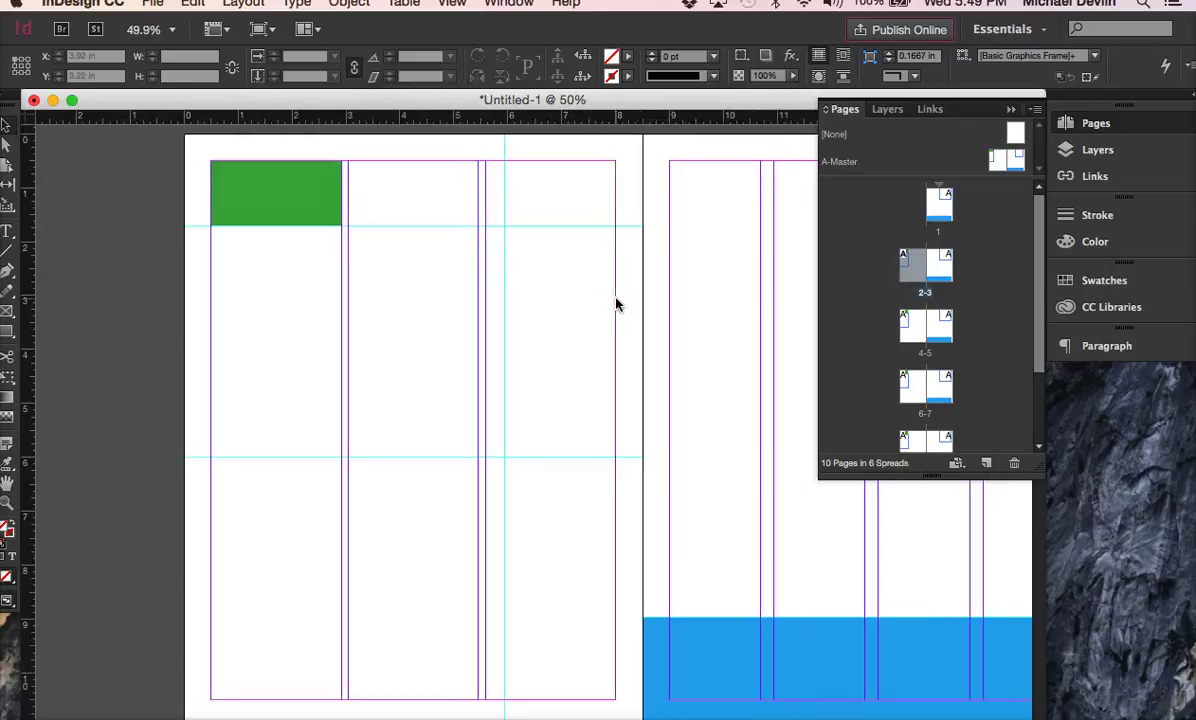
scroll(615, 303, "up", 10)
scroll(617, 304, "down", 5)
scroll(615, 303, "down", 5)
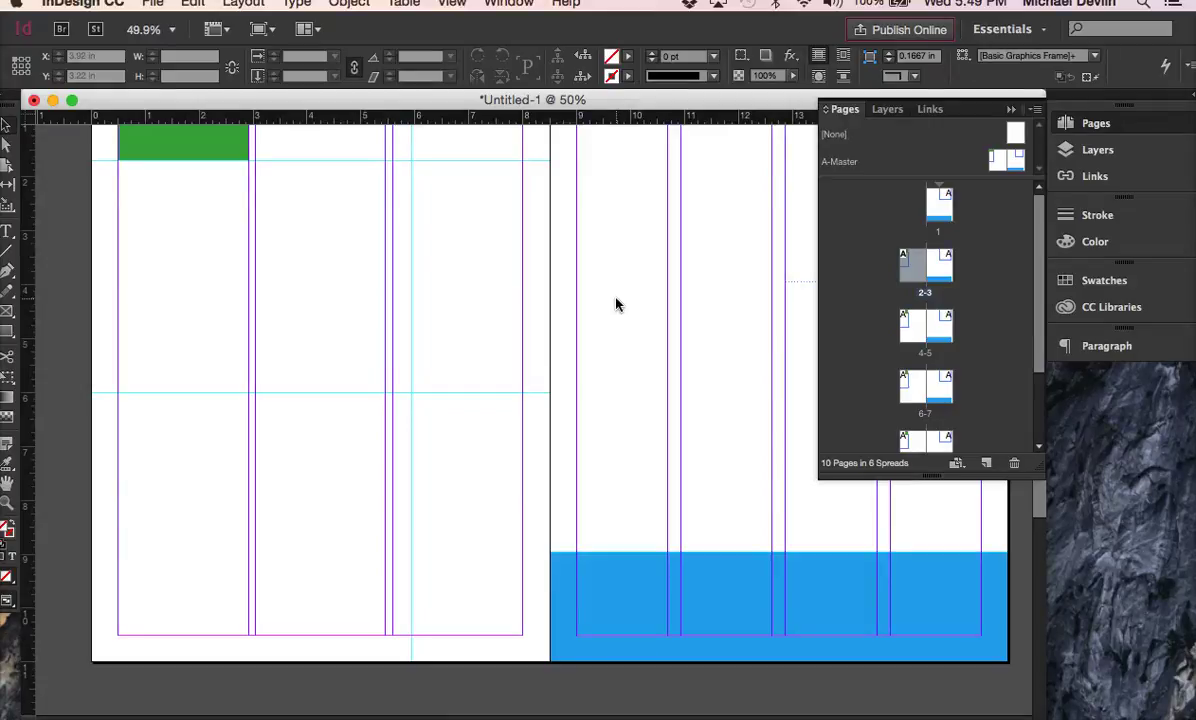
left_click(587, 302)
scroll(587, 303, "up", 3)
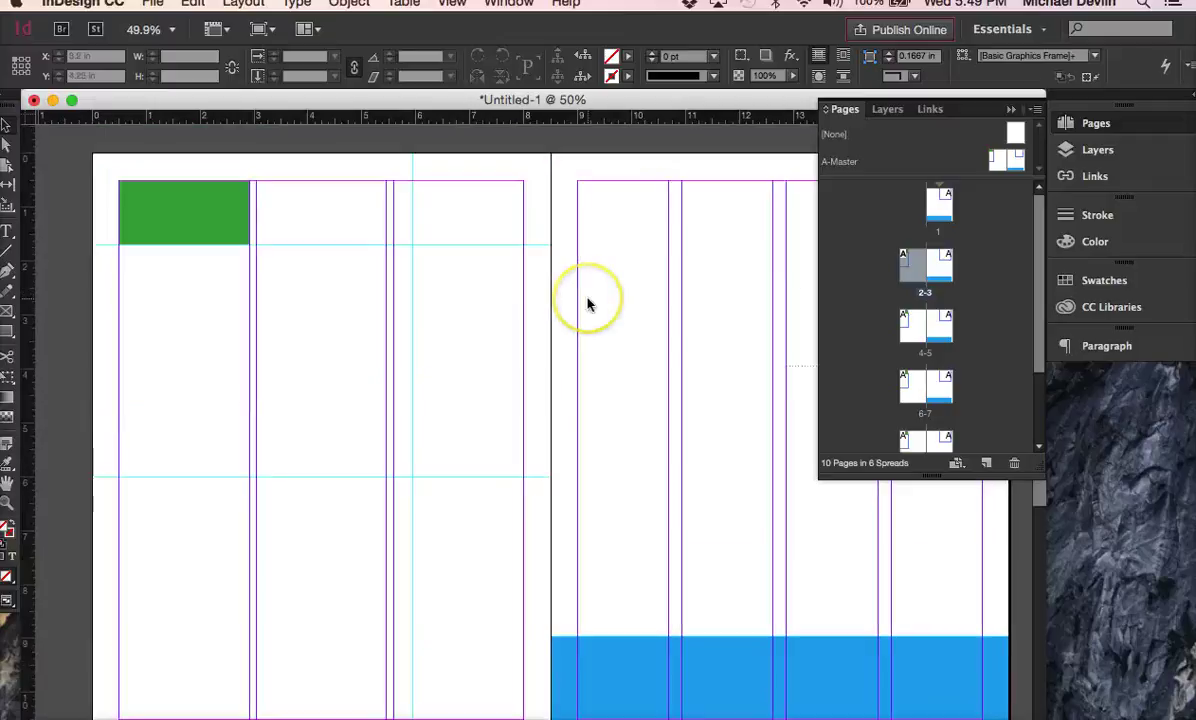
double_click(1005, 160)
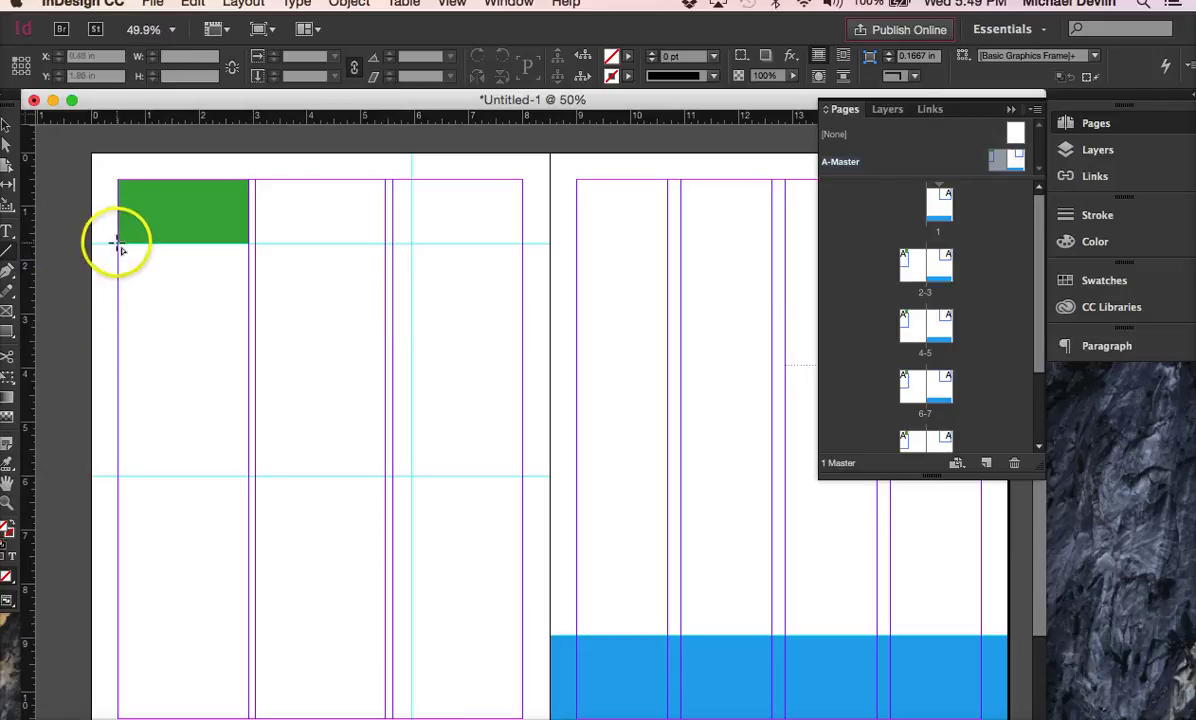
left_click_drag(94, 476, 502, 475)
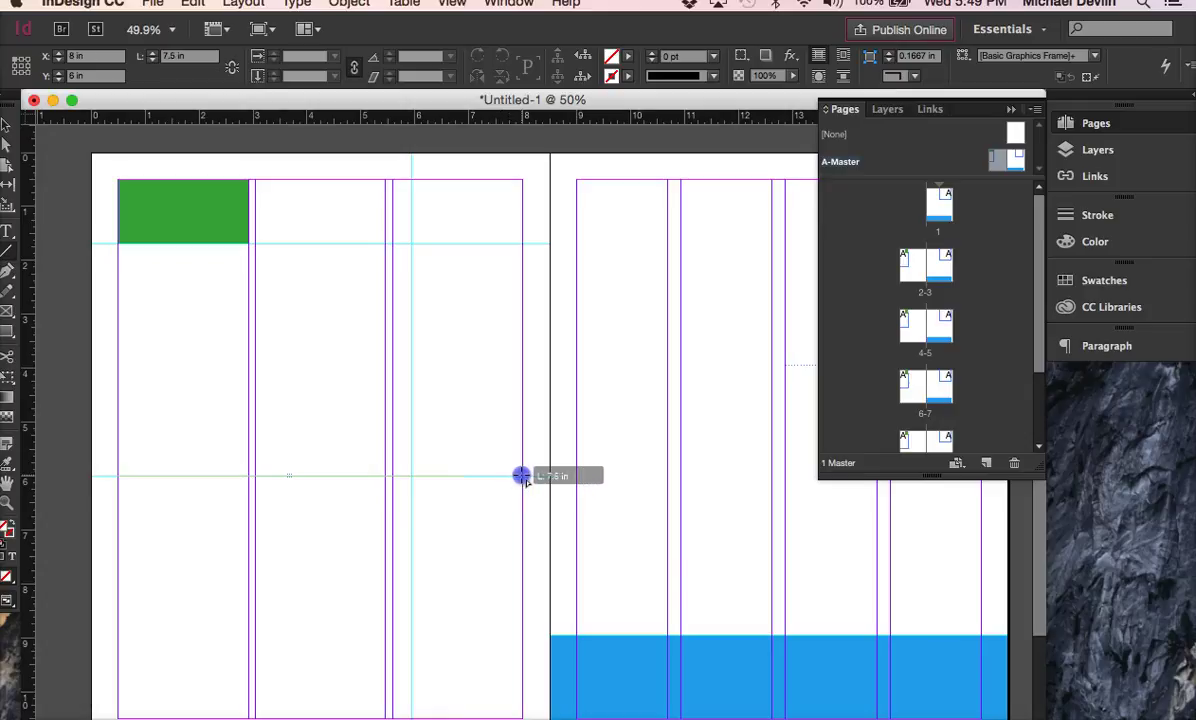
left_click_drag(522, 476, 548, 390)
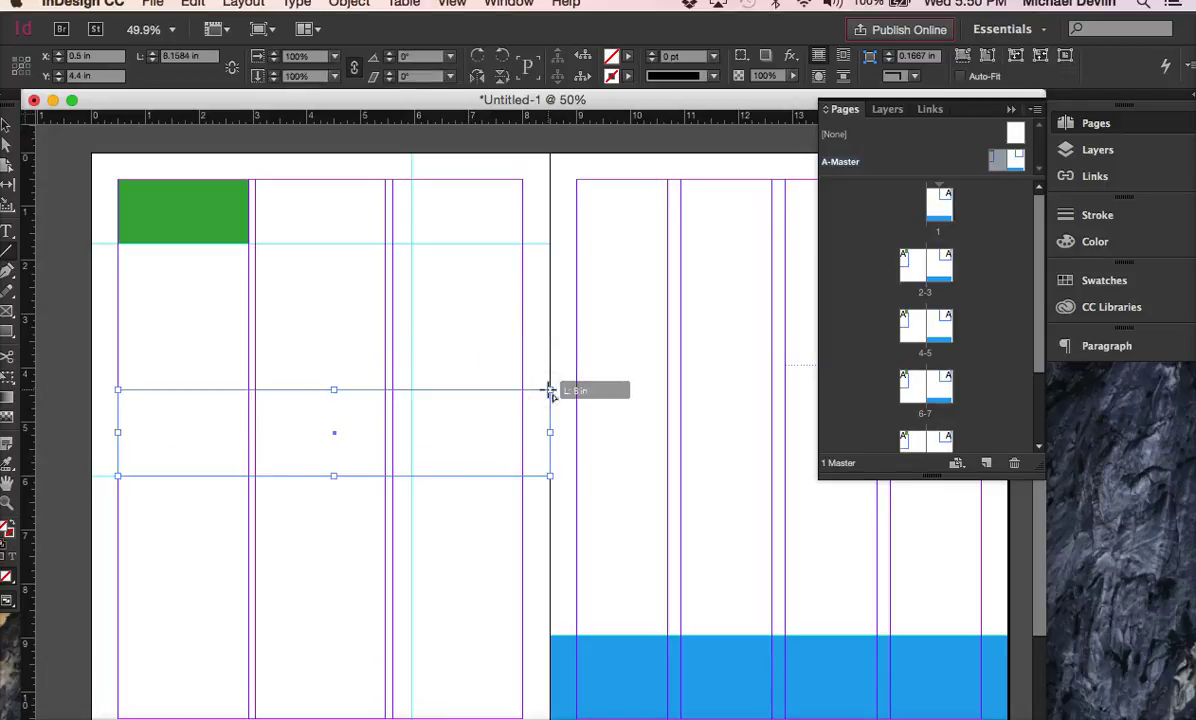
key("super+z")
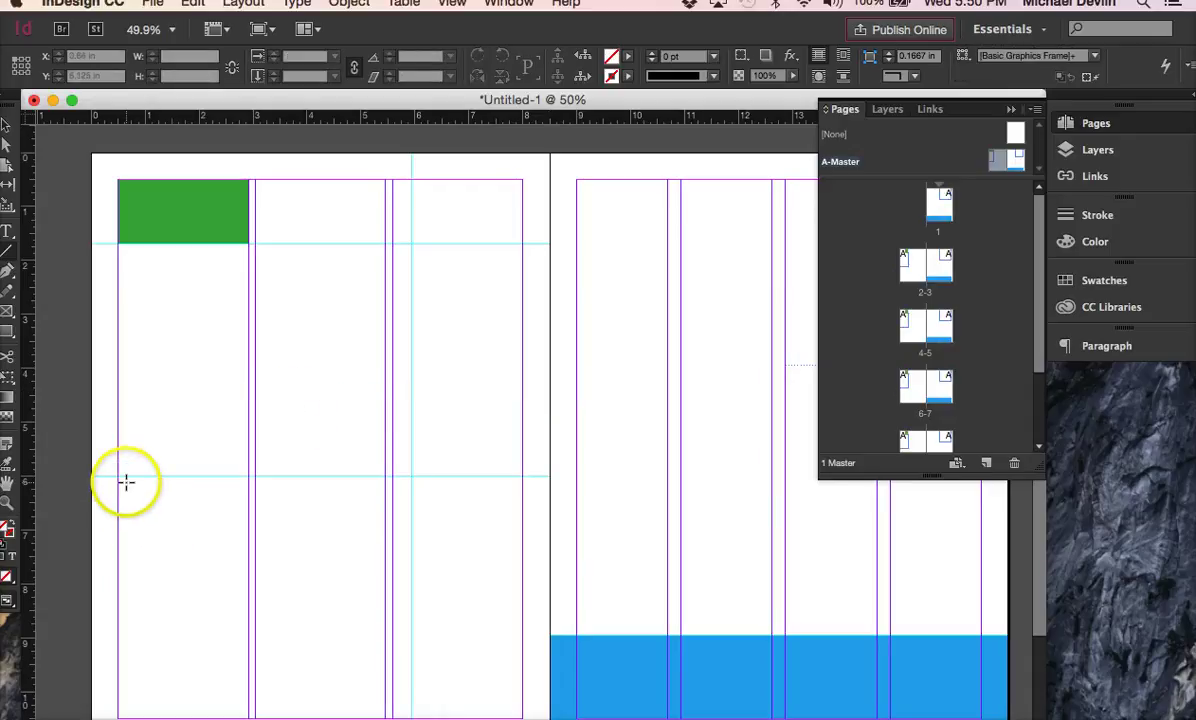
- Draw a 7.5 in horizontal line along the 6 in guide between the margins of A-Master's left-hand page, with a 12 pt stroke
left_click_drag(122, 476, 523, 477)
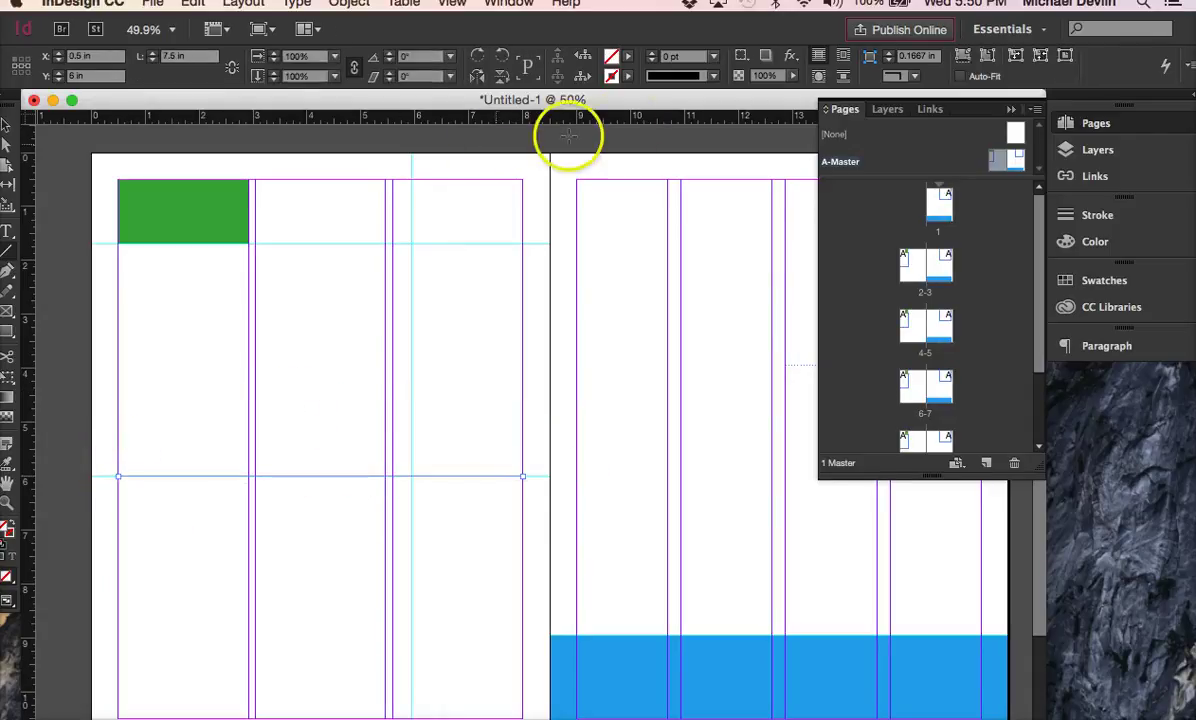
left_click(652, 53)
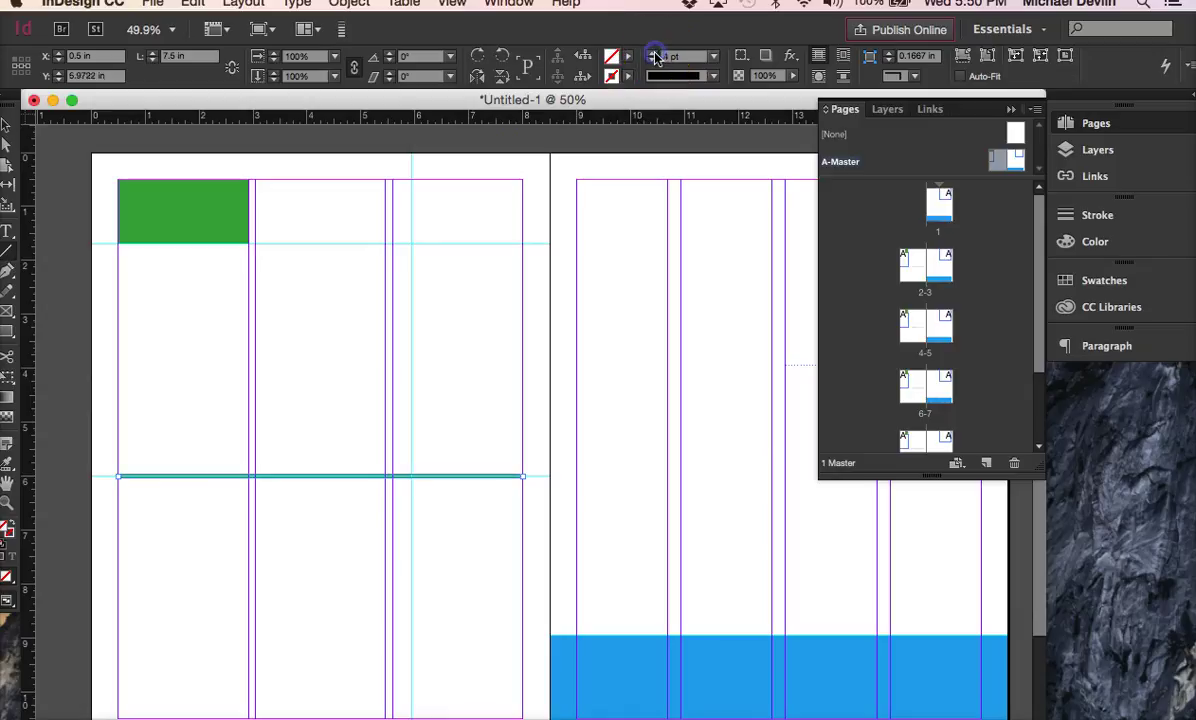
left_click(652, 53)
left_click(652, 53)
left_click(652, 53)
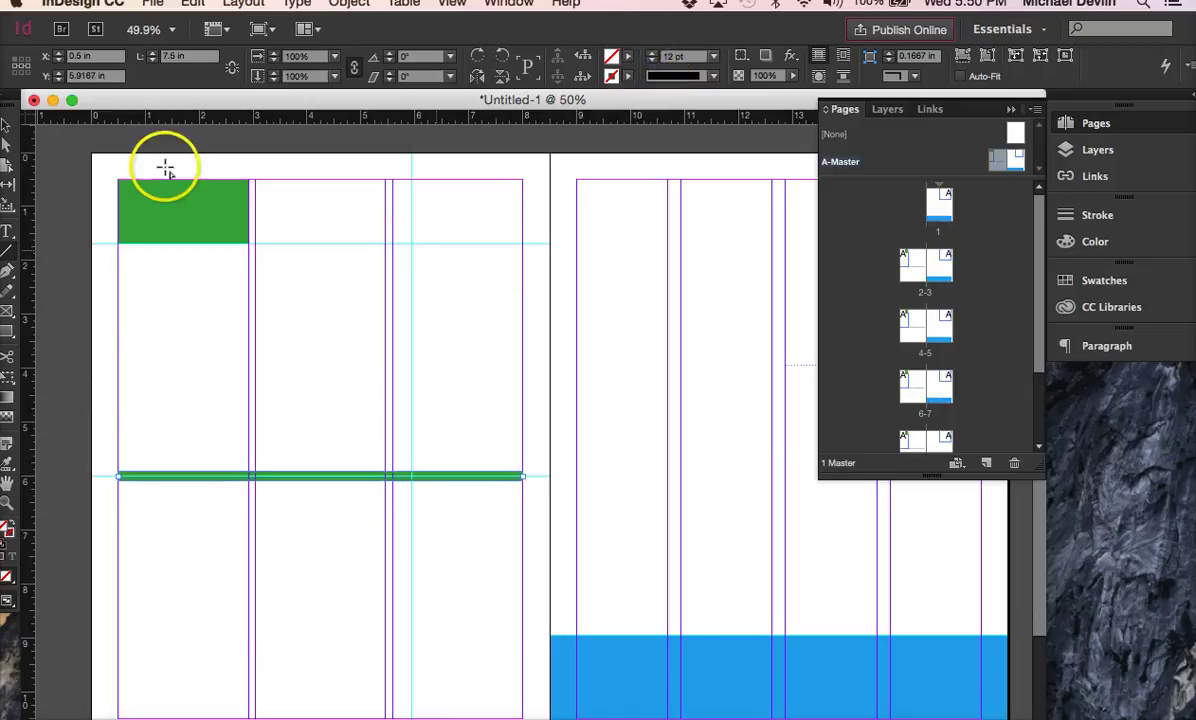
- Set the horizontal line's stroke colour to C=0 M=0 Y=100 K=0 and deselect it
left_click(313, 476)
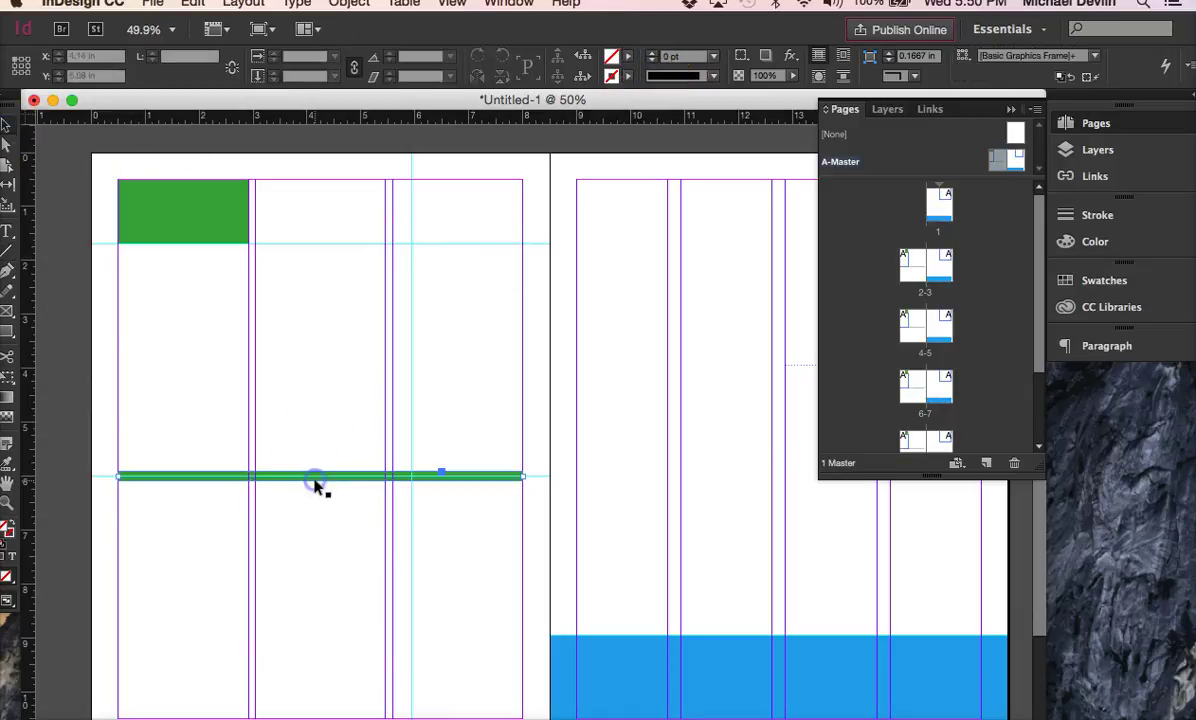
left_click(627, 75)
left_click(522, 229)
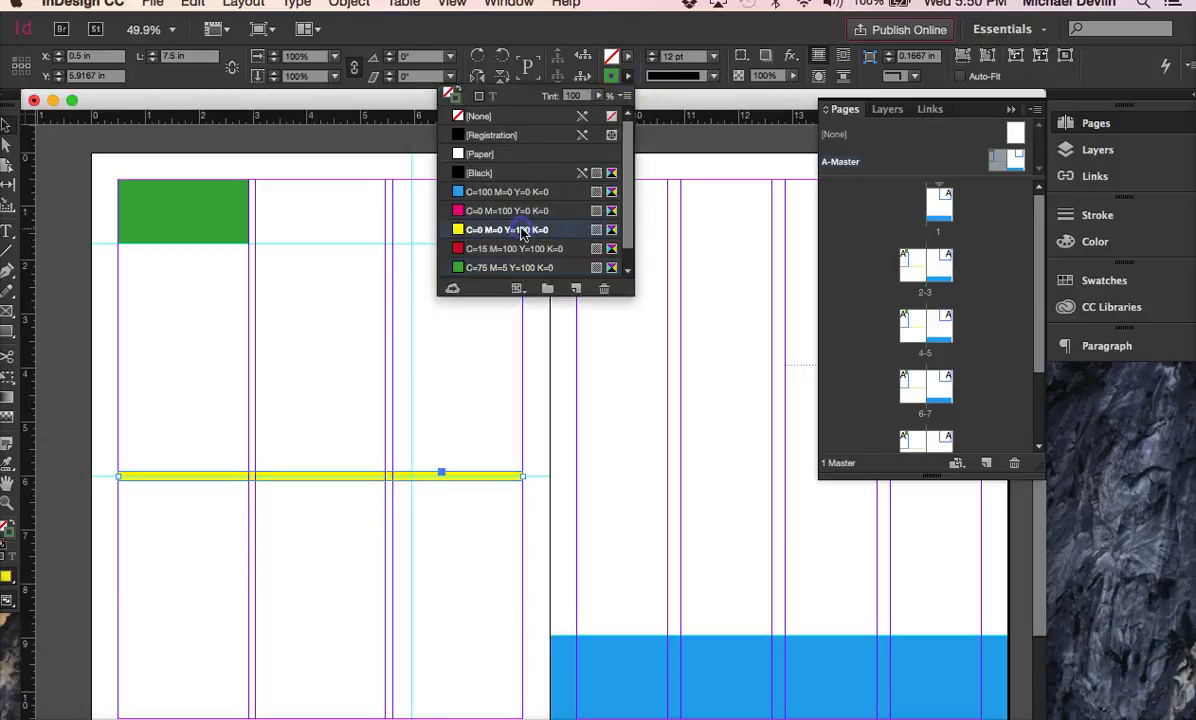
left_click(8, 124)
left_click(302, 312)
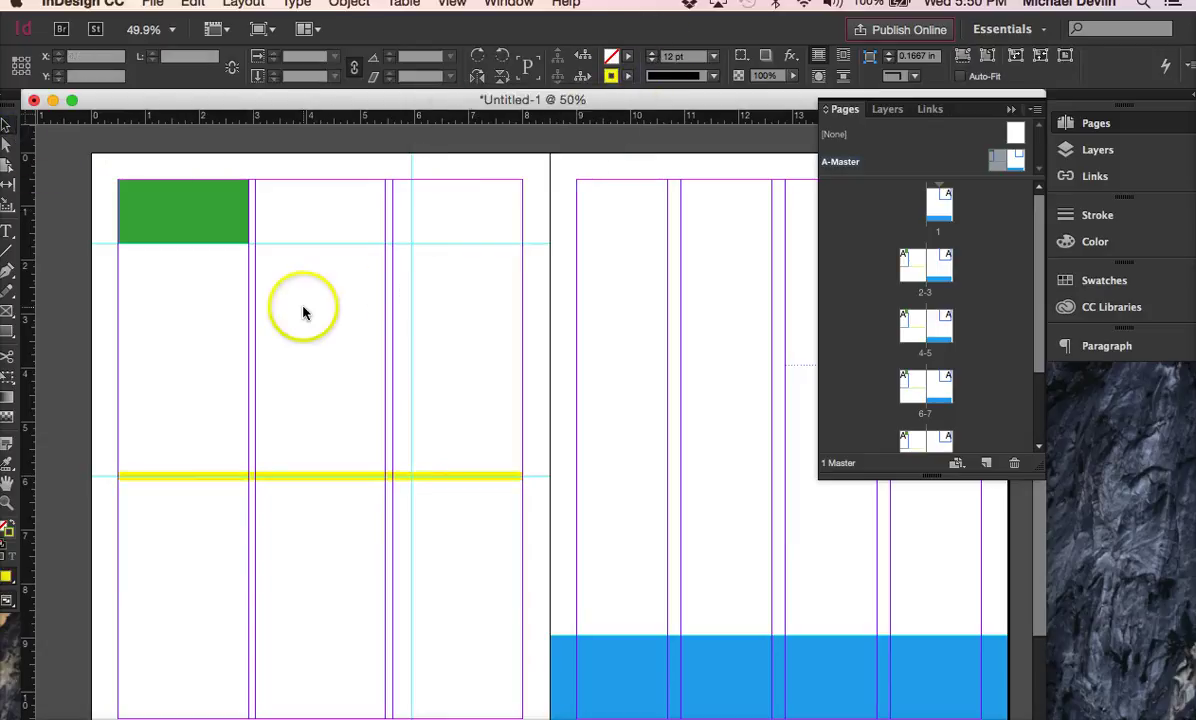
- Check pages 2-3 for the master's yellow line, then return to A-Master
left_click_drag(930, 261, 905, 268)
scroll(747, 358, "down", 3)
scroll(747, 358, "down", 6)
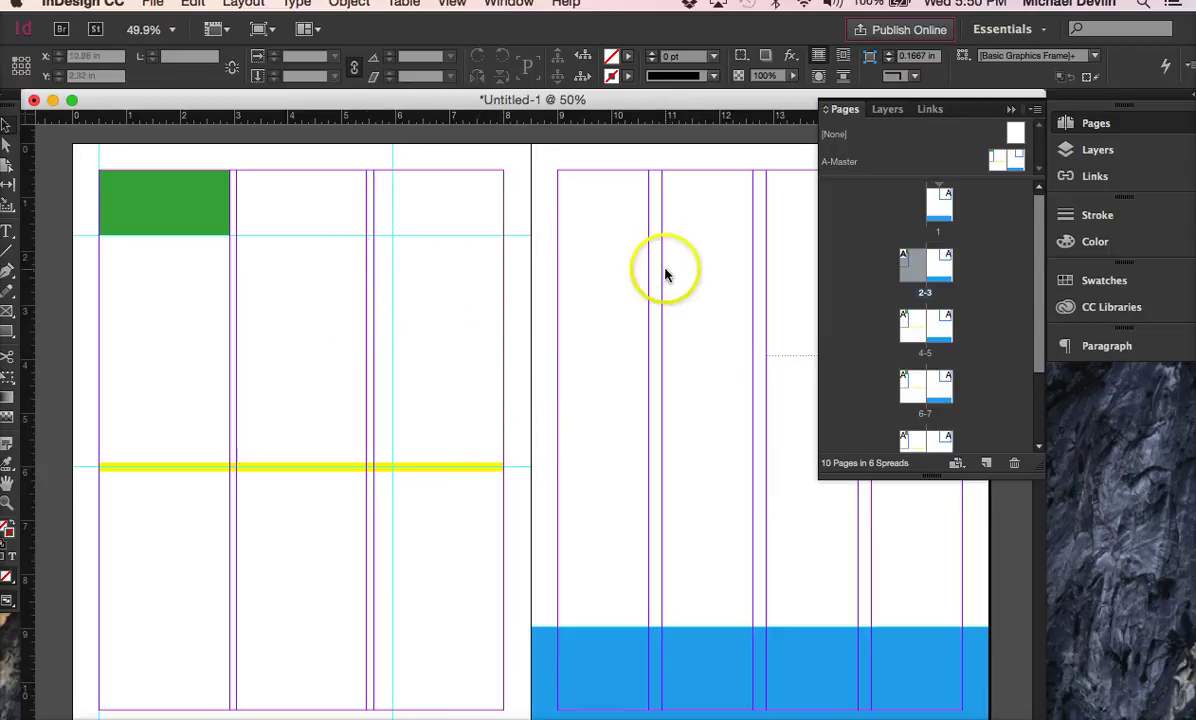
double_click(1005, 160)
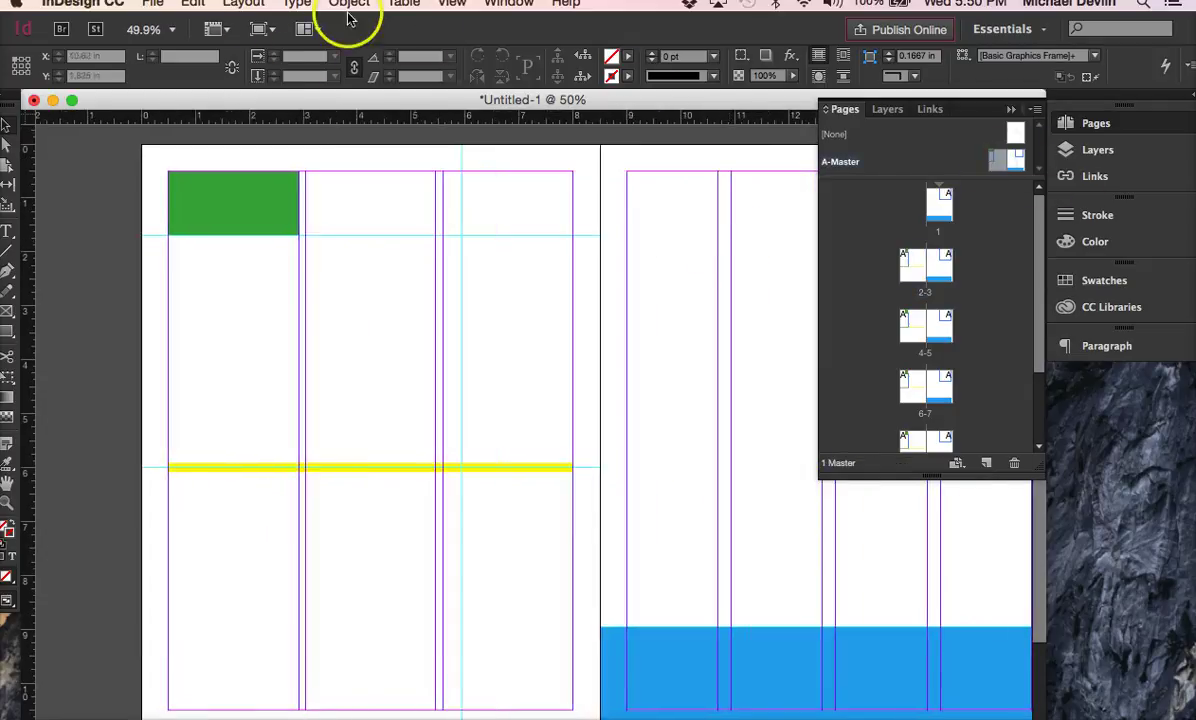
left_click(245, 5)
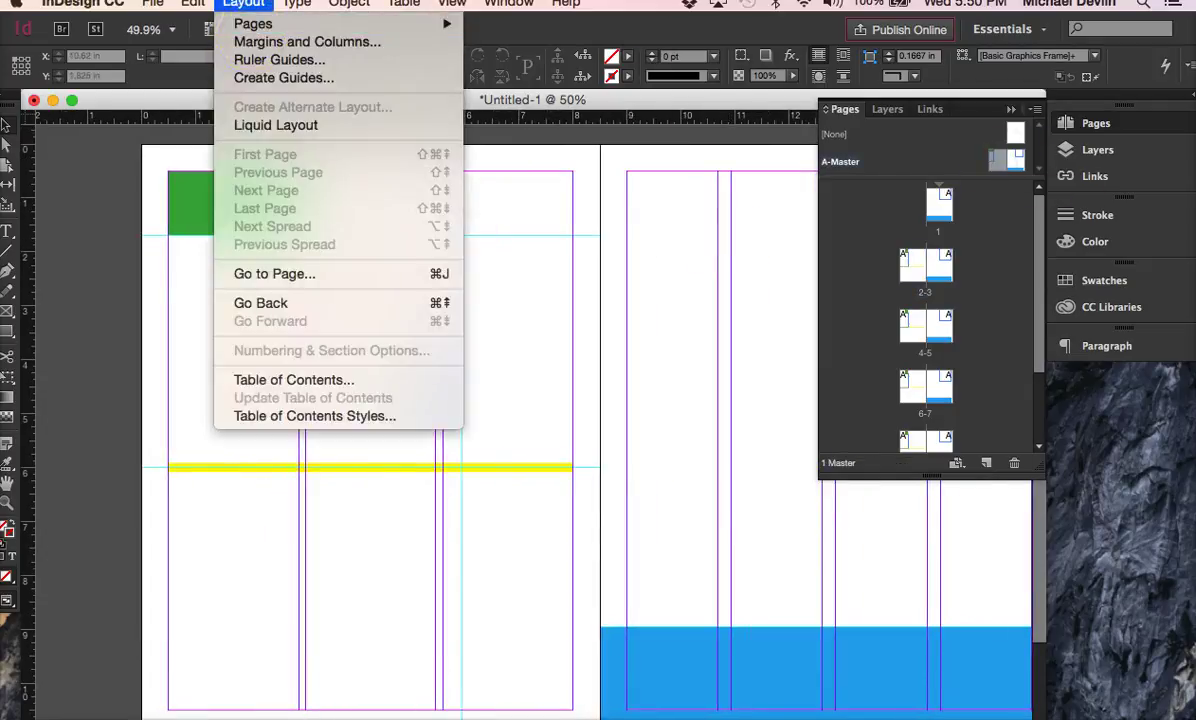
left_click(243, 5)
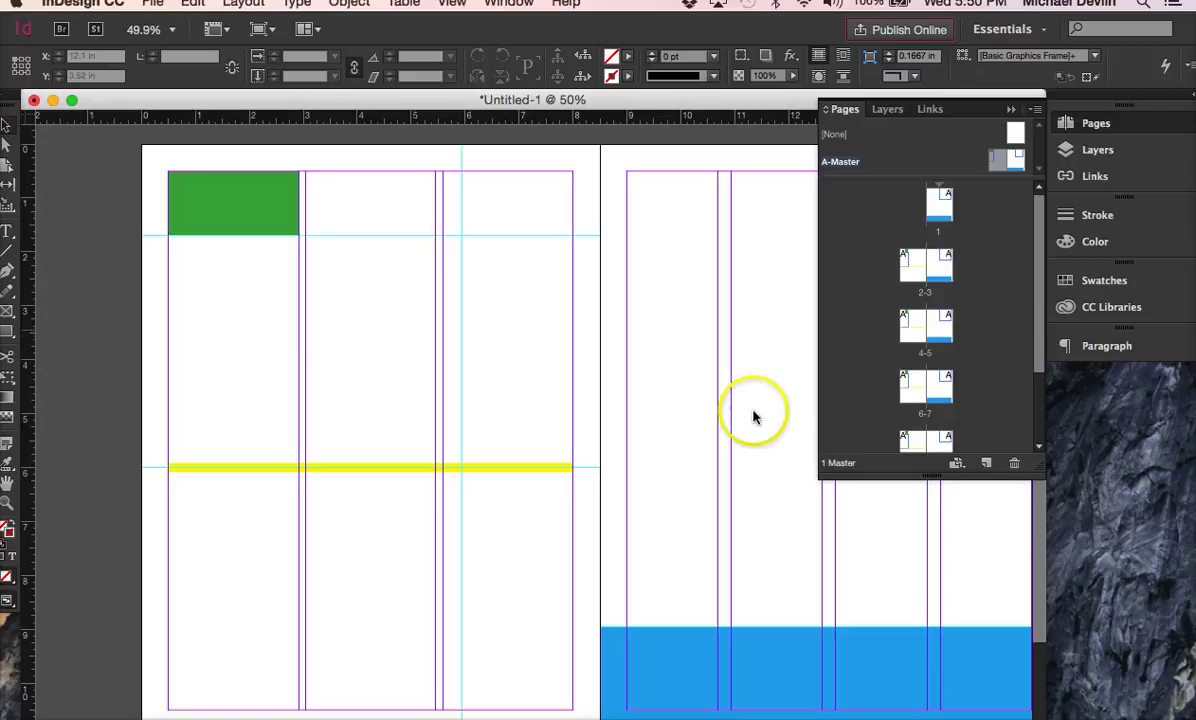
scroll(686, 440, "right", 2)
scroll(686, 440, "down", 1)
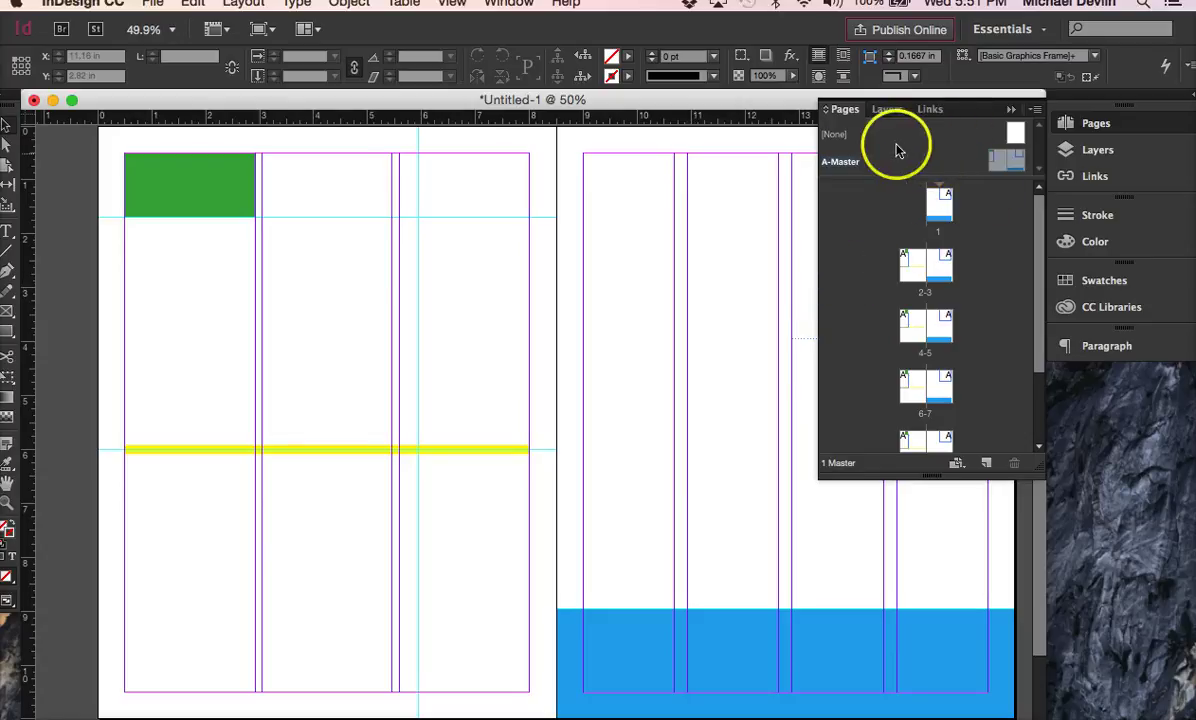
- Create a two-page Letter master spread with prefix B and name Master, based on [None]
left_click(848, 163)
right_click(848, 164)
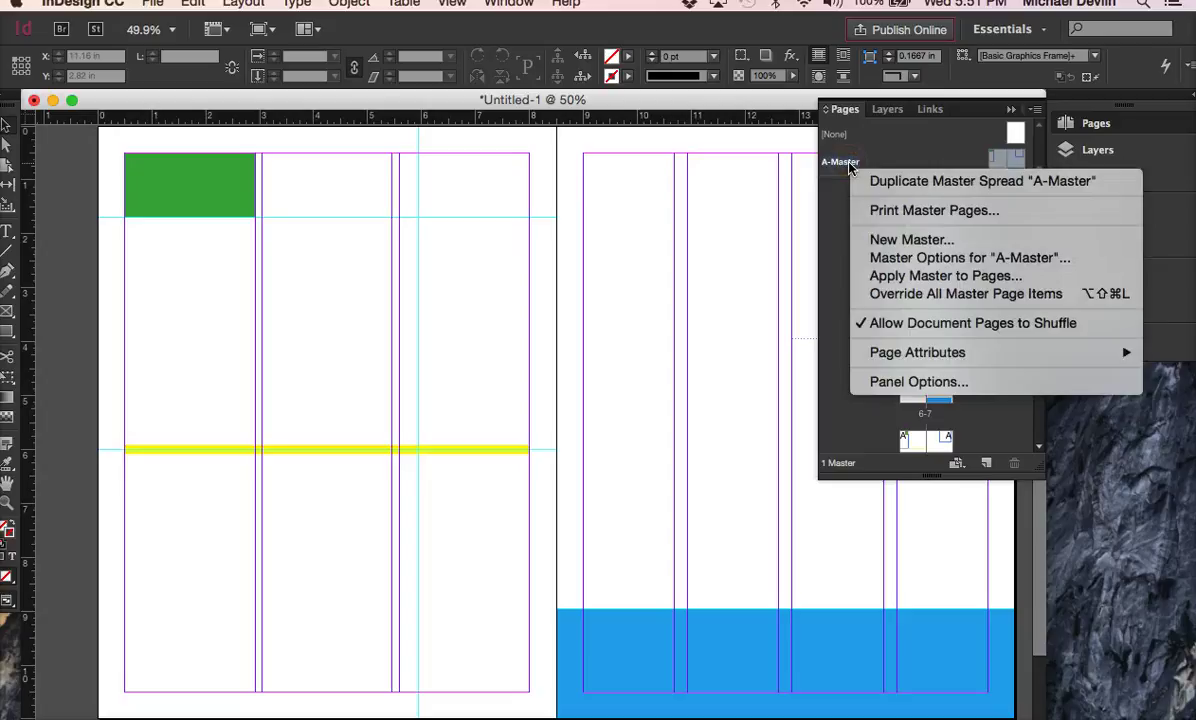
left_click(904, 241)
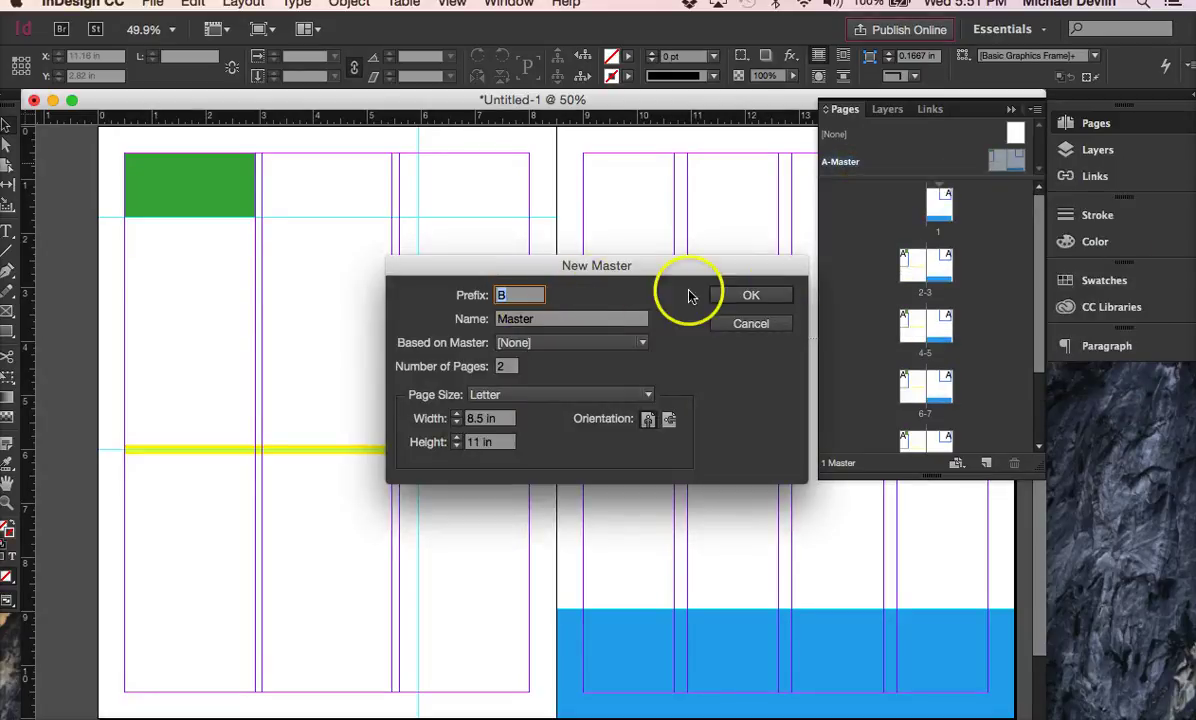
left_click(772, 295)
left_click(970, 163)
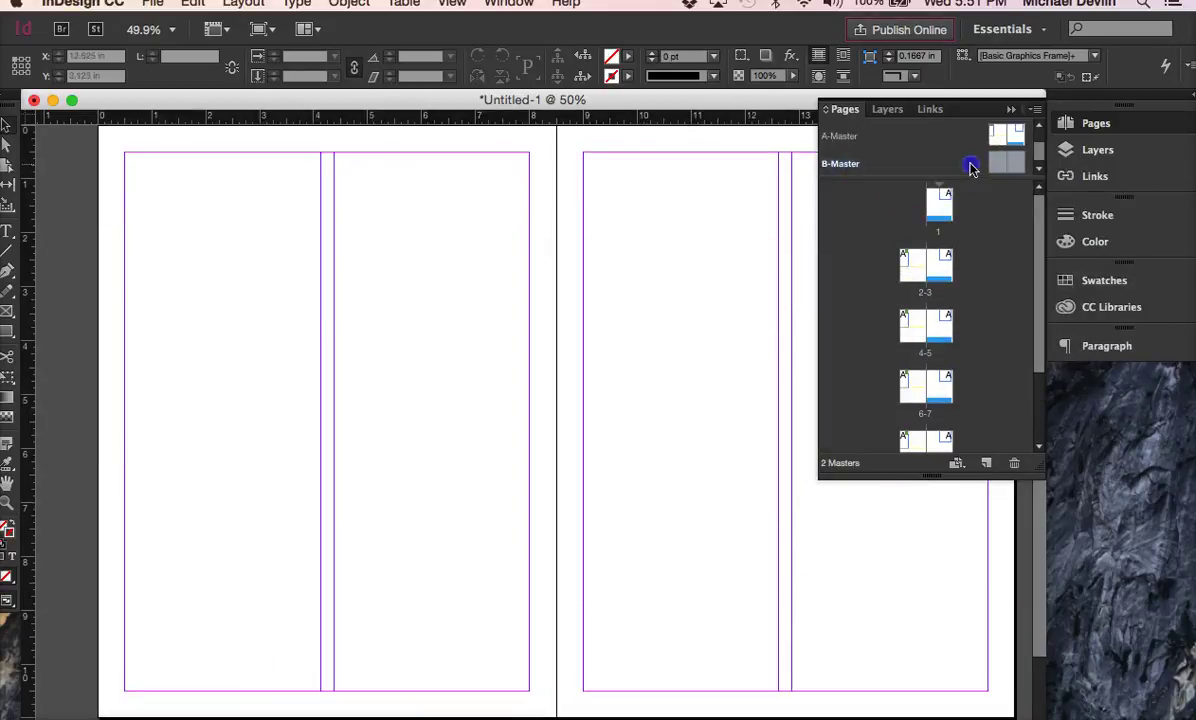